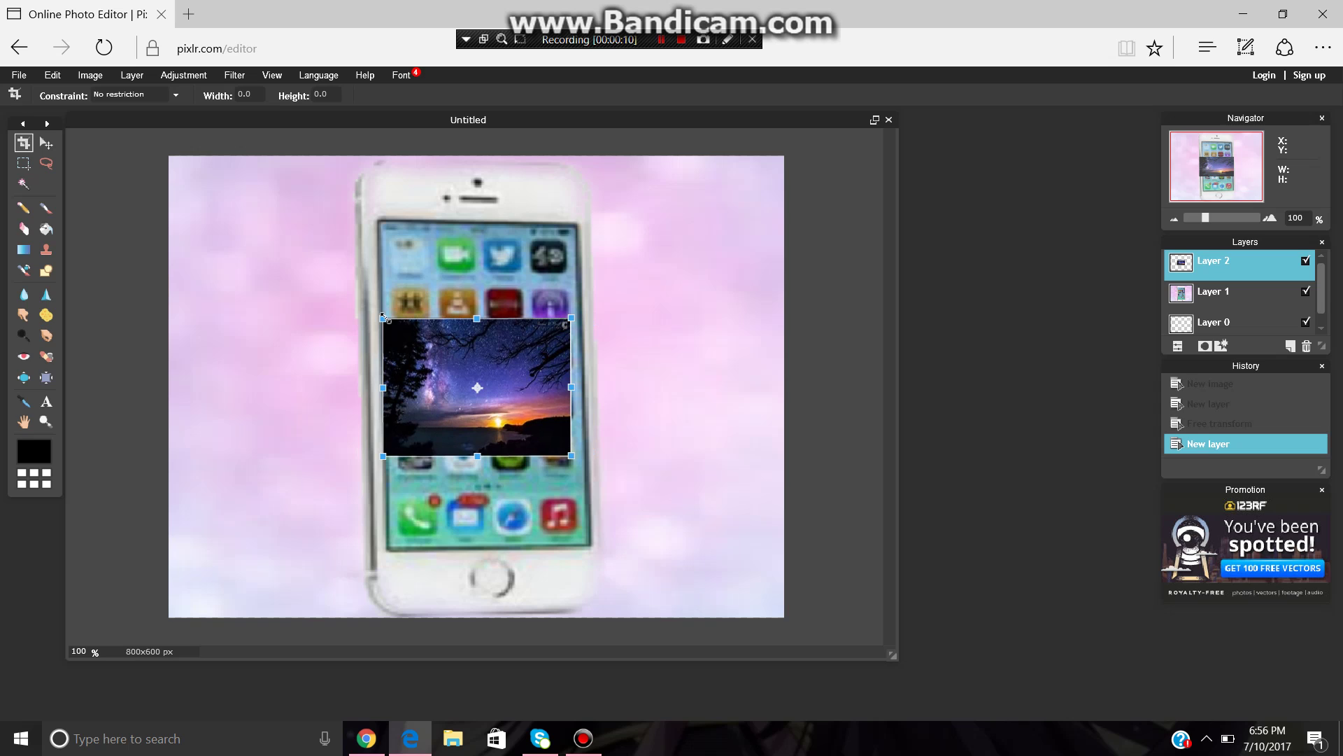
Step: Stretch the night-sky image vertically and horizontally, tilt it slightly counter-clockwise and position it over the phone's display
{"action": "left_click_drag", "start_coordinate": [477, 315], "coordinate": [475, 221]}
{"action": "left_click_drag", "start_coordinate": [512, 343], "coordinate": [513, 336]}
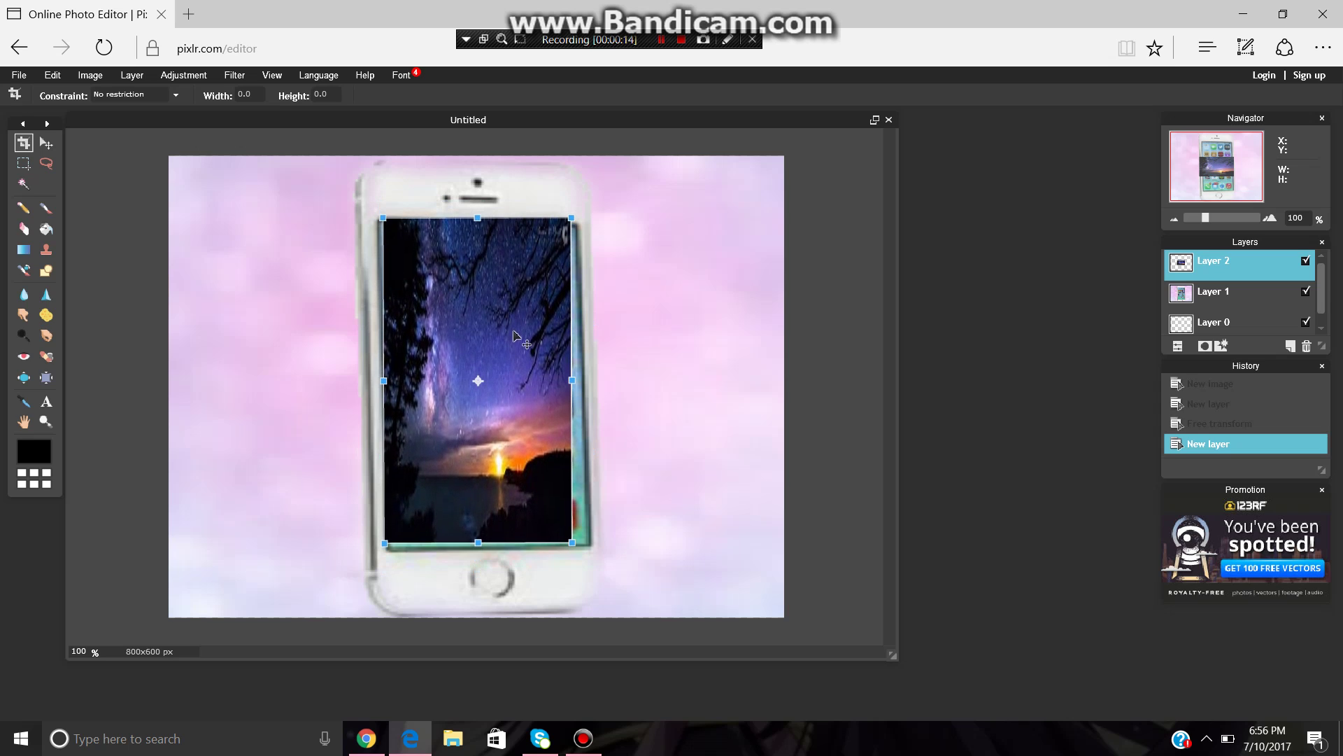
{"action": "left_click_drag", "start_coordinate": [382, 235], "coordinate": [378, 238]}
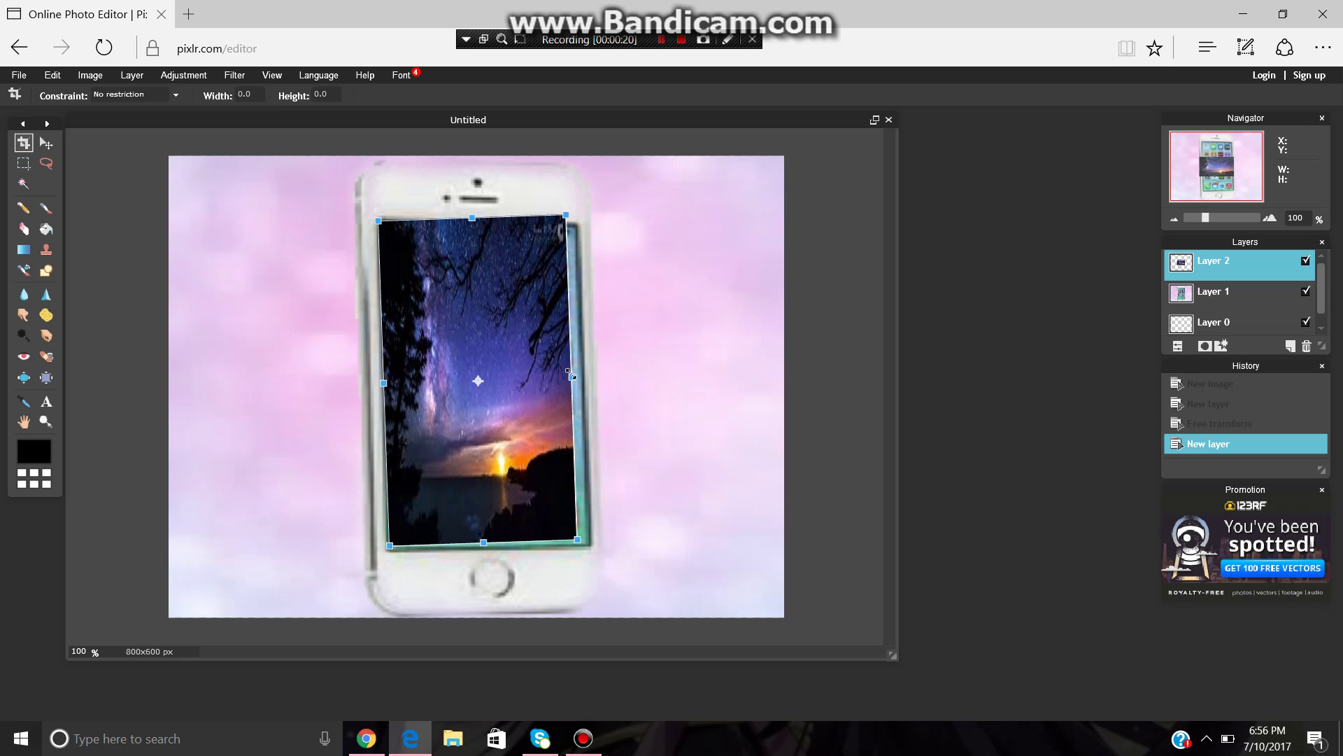
{"action": "left_click_drag", "start_coordinate": [571, 374], "coordinate": [519, 402]}
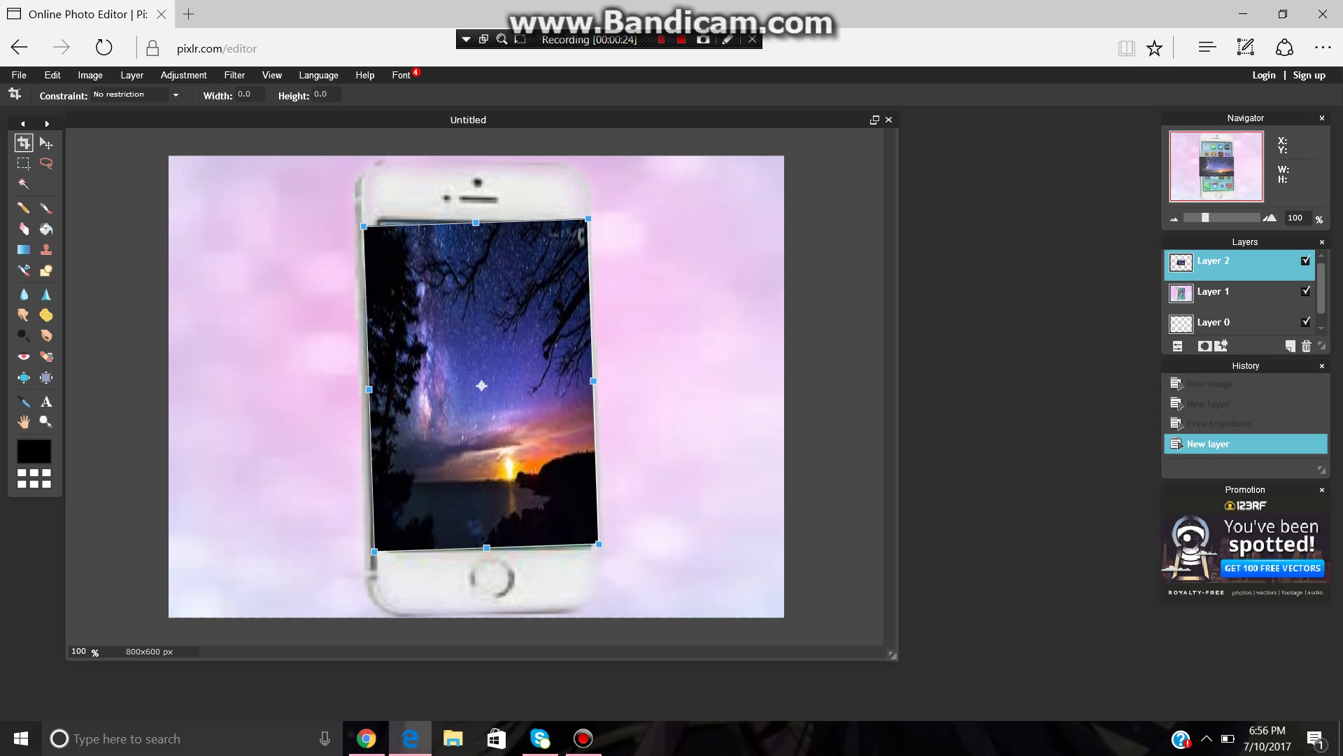
{"action": "left_click_drag", "start_coordinate": [476, 218], "coordinate": [471, 213]}
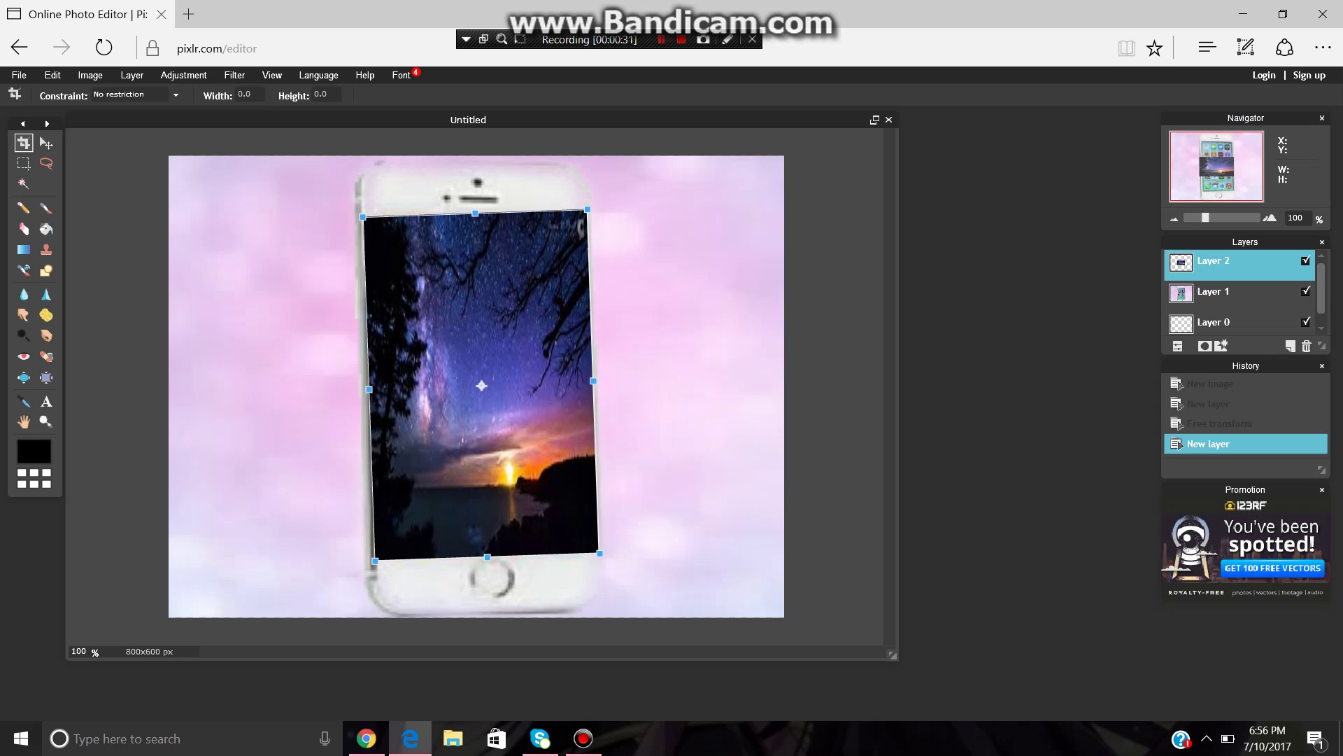
{"action": "left_click_drag", "start_coordinate": [368, 389], "coordinate": [372, 386]}
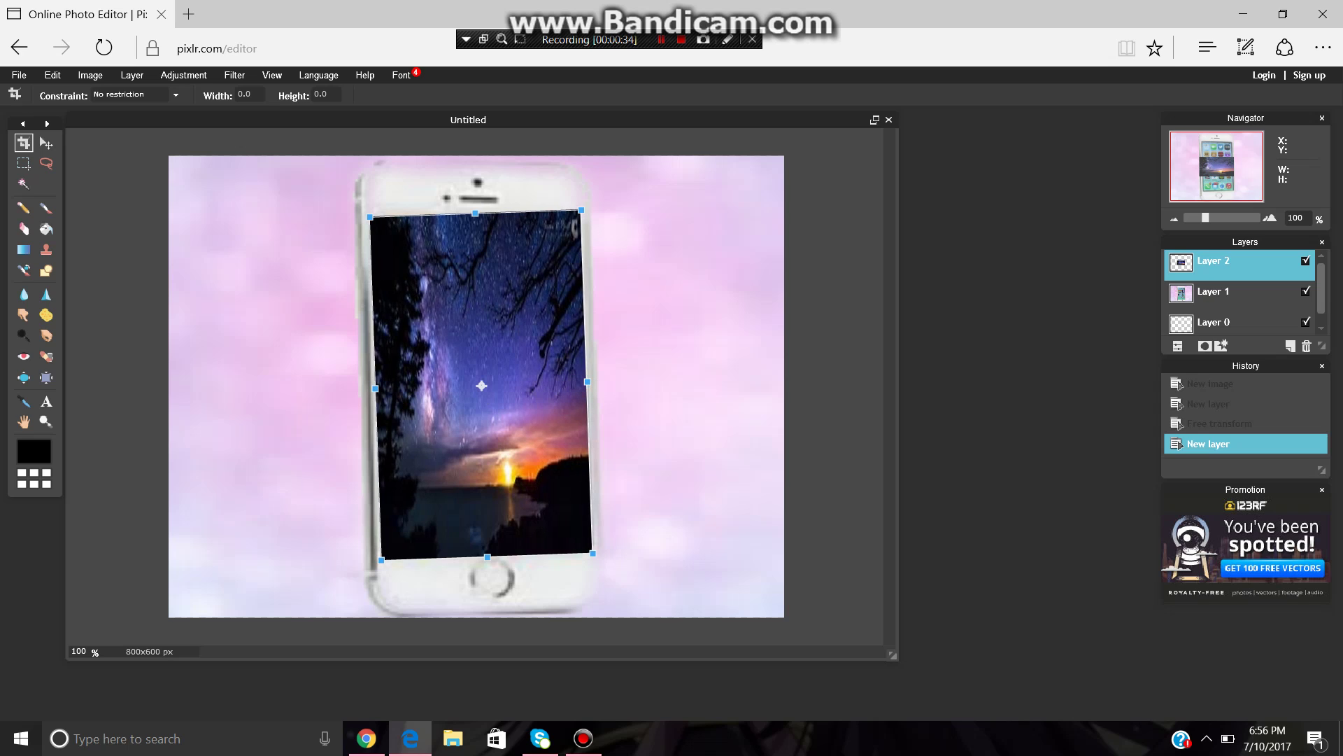
{"action": "left_click_drag", "start_coordinate": [580, 376], "coordinate": [582, 382]}
{"action": "left_click_drag", "start_coordinate": [517, 447], "coordinate": [516, 445]}
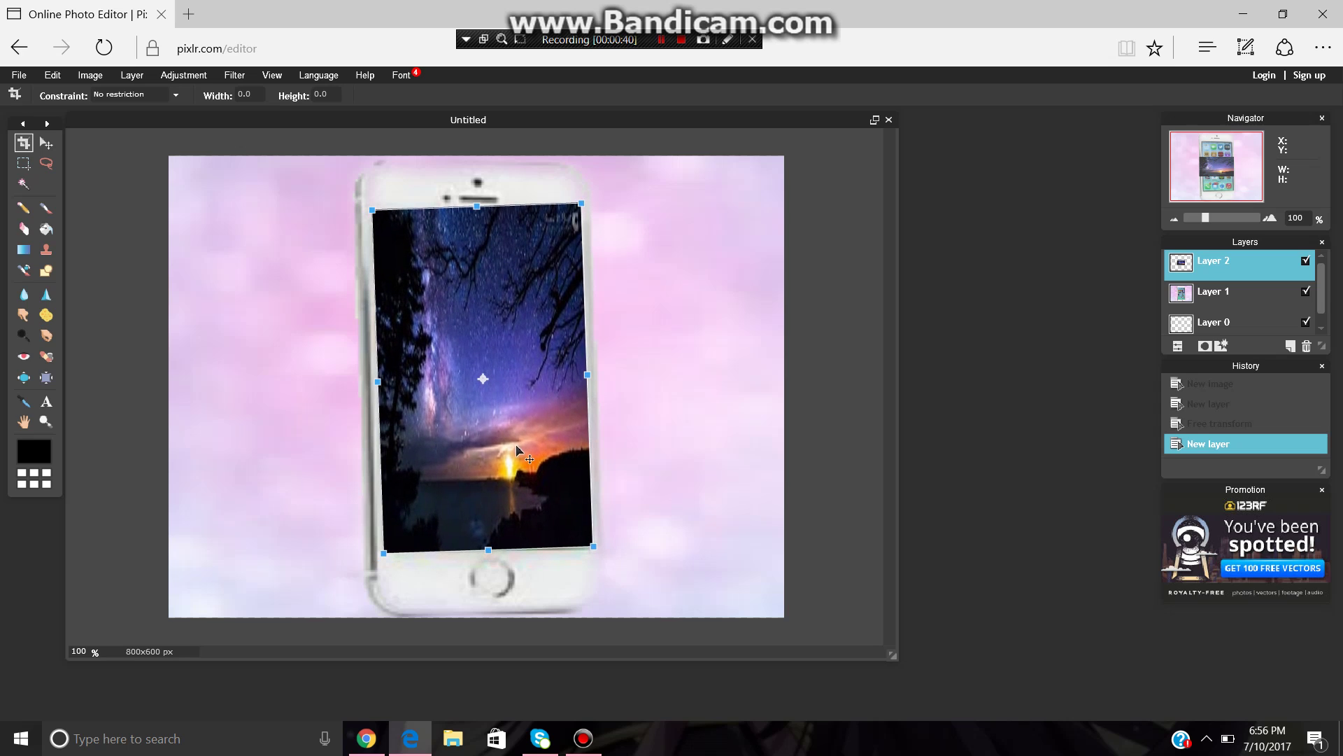
Step: Fine-tune the night-sky image's size, tilt and position to match the phone's display edges, and apply the transform
{"action": "left_click_drag", "start_coordinate": [583, 206], "coordinate": [580, 217]}
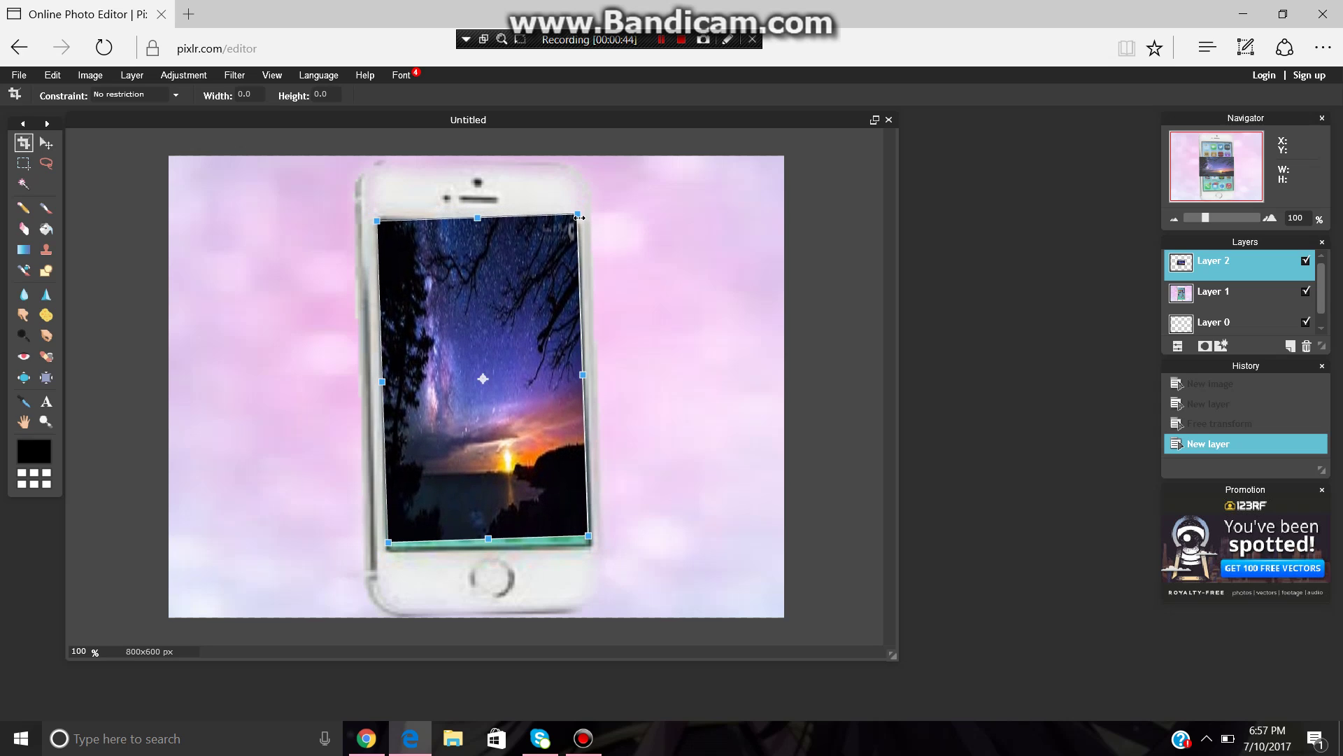
{"action": "left_click_drag", "start_coordinate": [523, 364], "coordinate": [521, 370]}
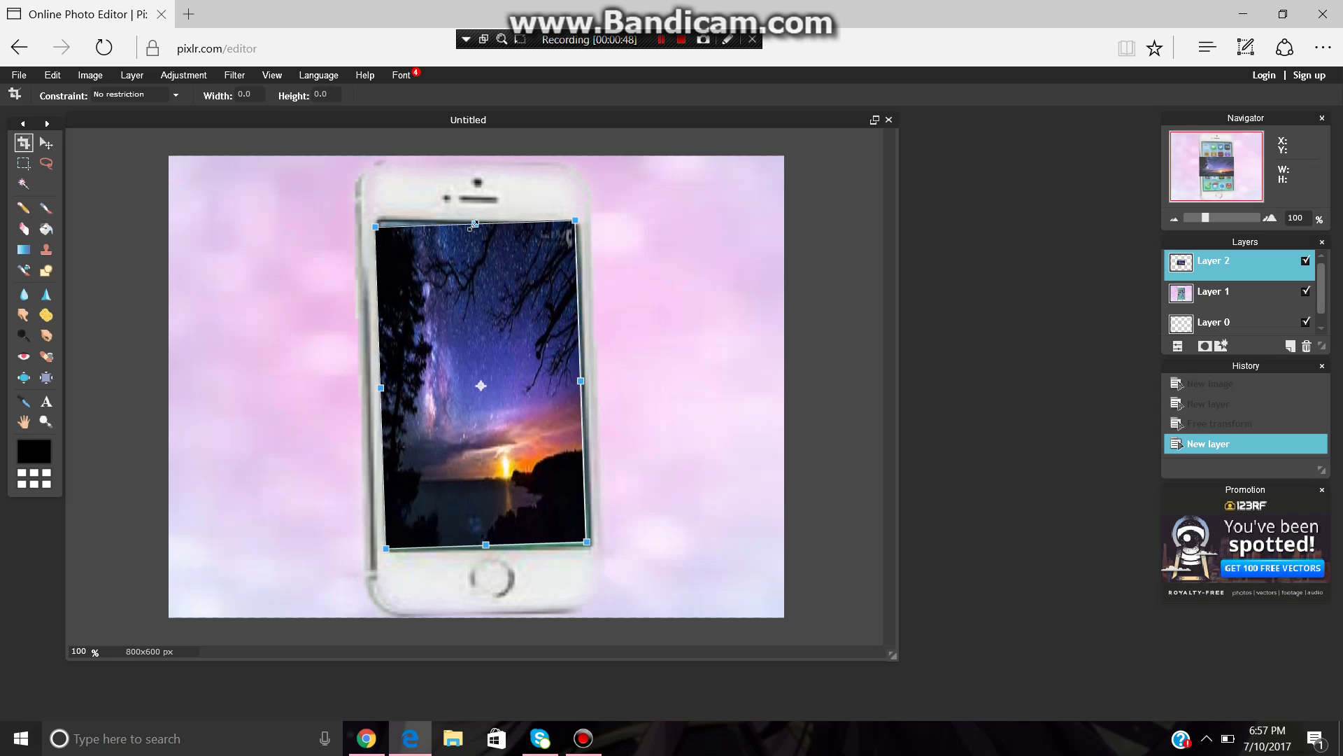
{"action": "left_click_drag", "start_coordinate": [474, 225], "coordinate": [473, 218]}
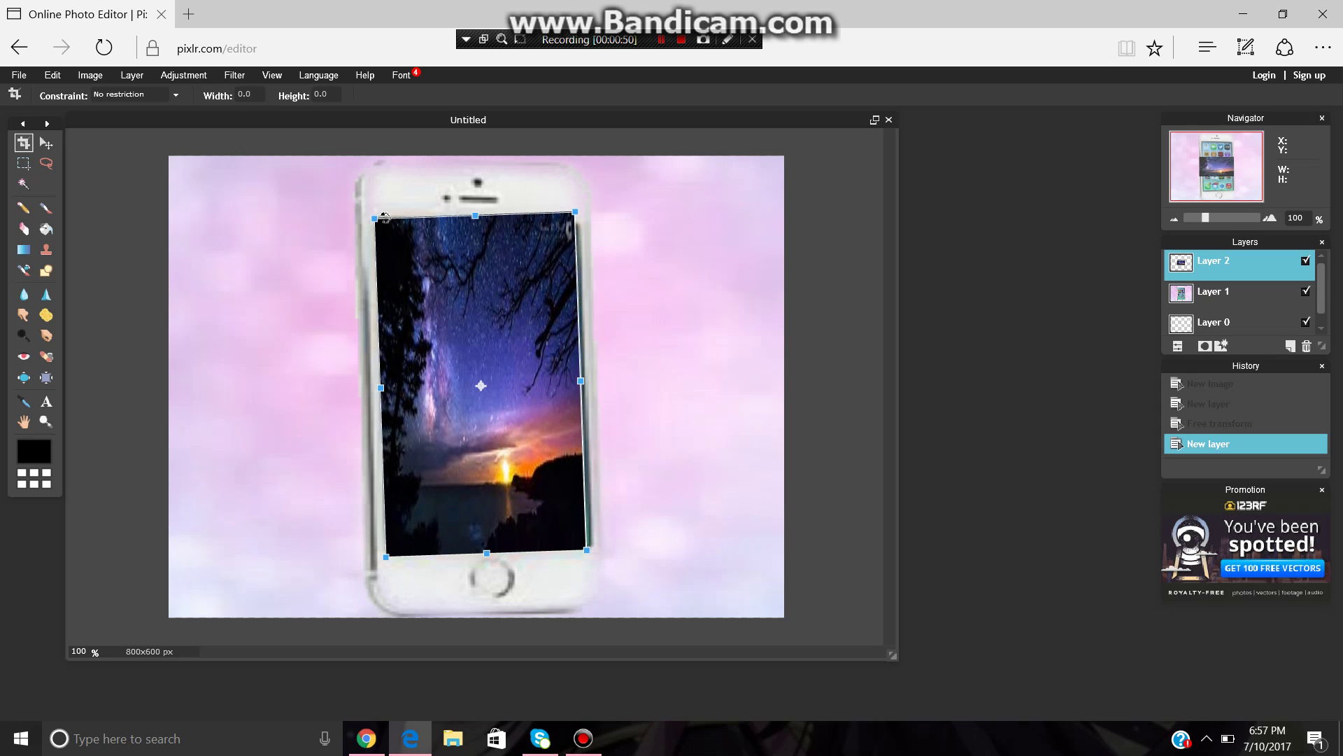
{"action": "left_click_drag", "start_coordinate": [388, 213], "coordinate": [392, 228]}
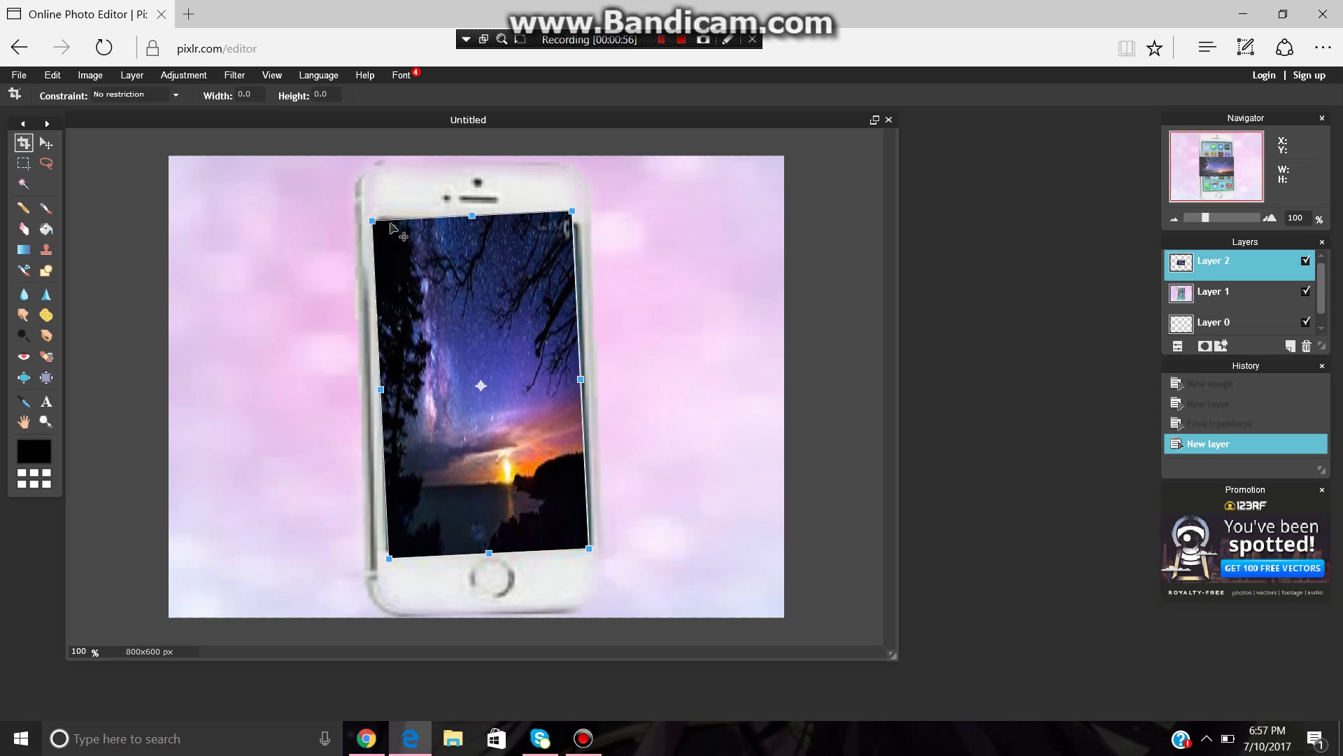
{"action": "left_click_drag", "start_coordinate": [432, 349], "coordinate": [433, 350]}
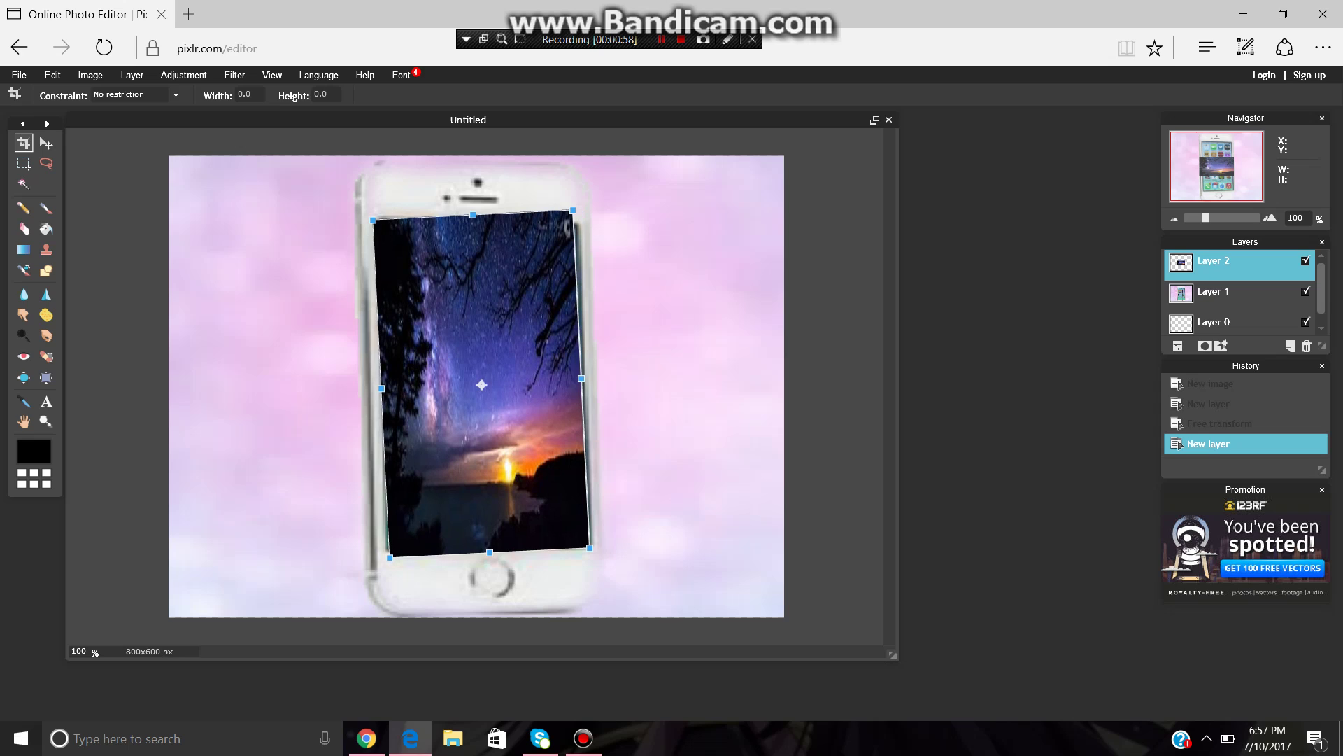
{"action": "left_click_drag", "start_coordinate": [585, 374], "coordinate": [587, 375]}
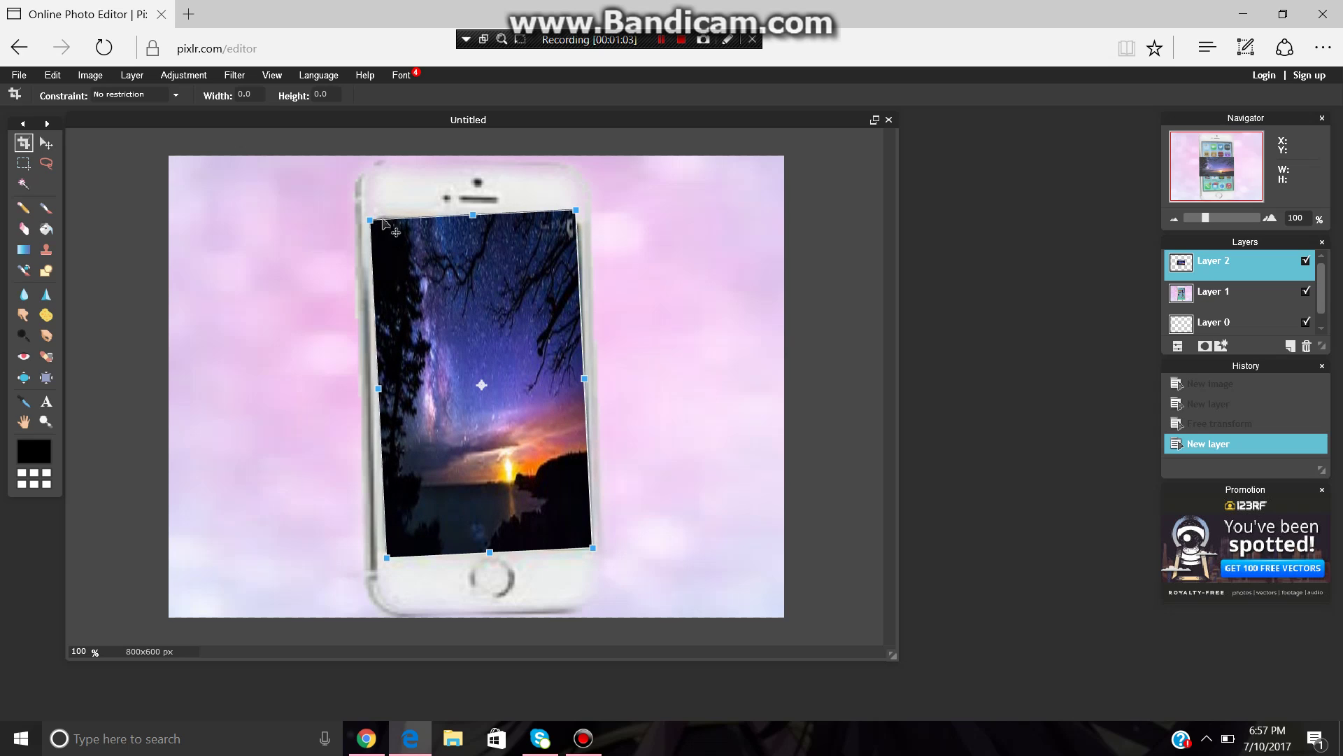
{"action": "left_click_drag", "start_coordinate": [382, 213], "coordinate": [383, 214]}
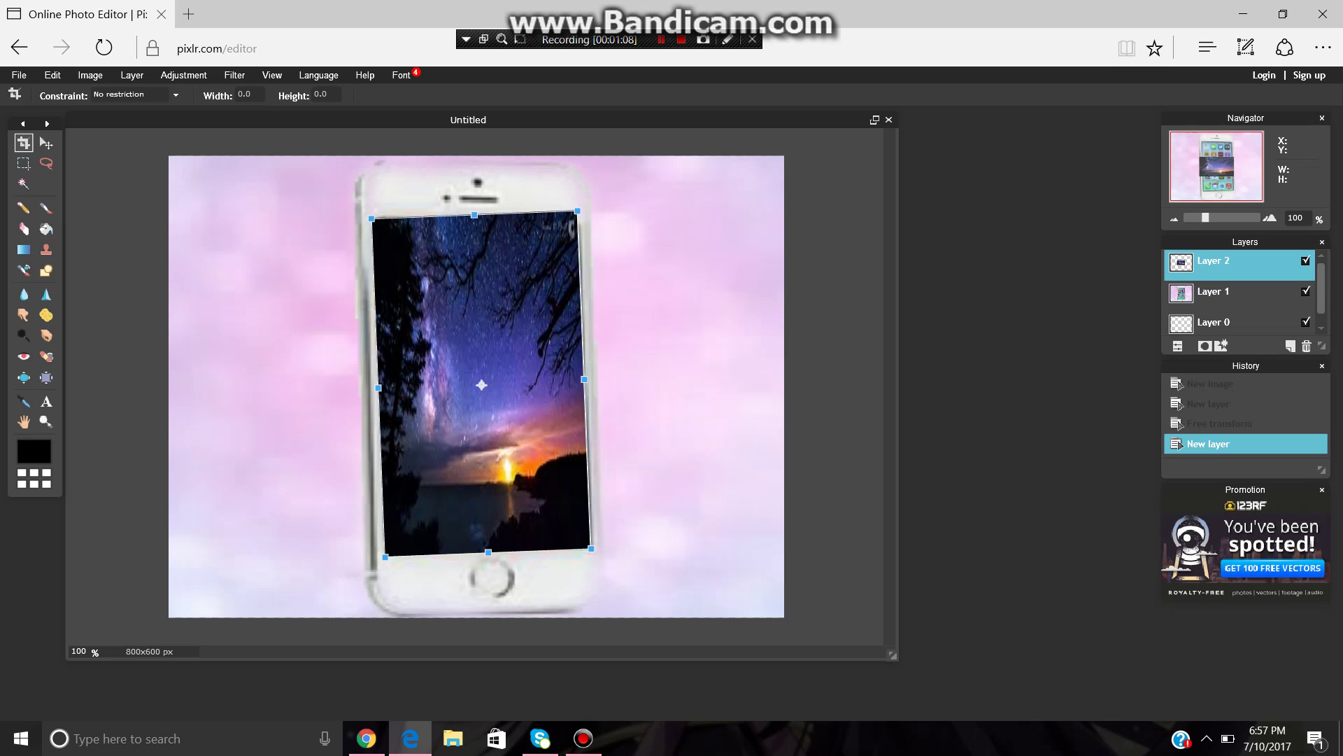
{"action": "key", "text": "Return"}
{"action": "left_click", "coordinate": [630, 424]}
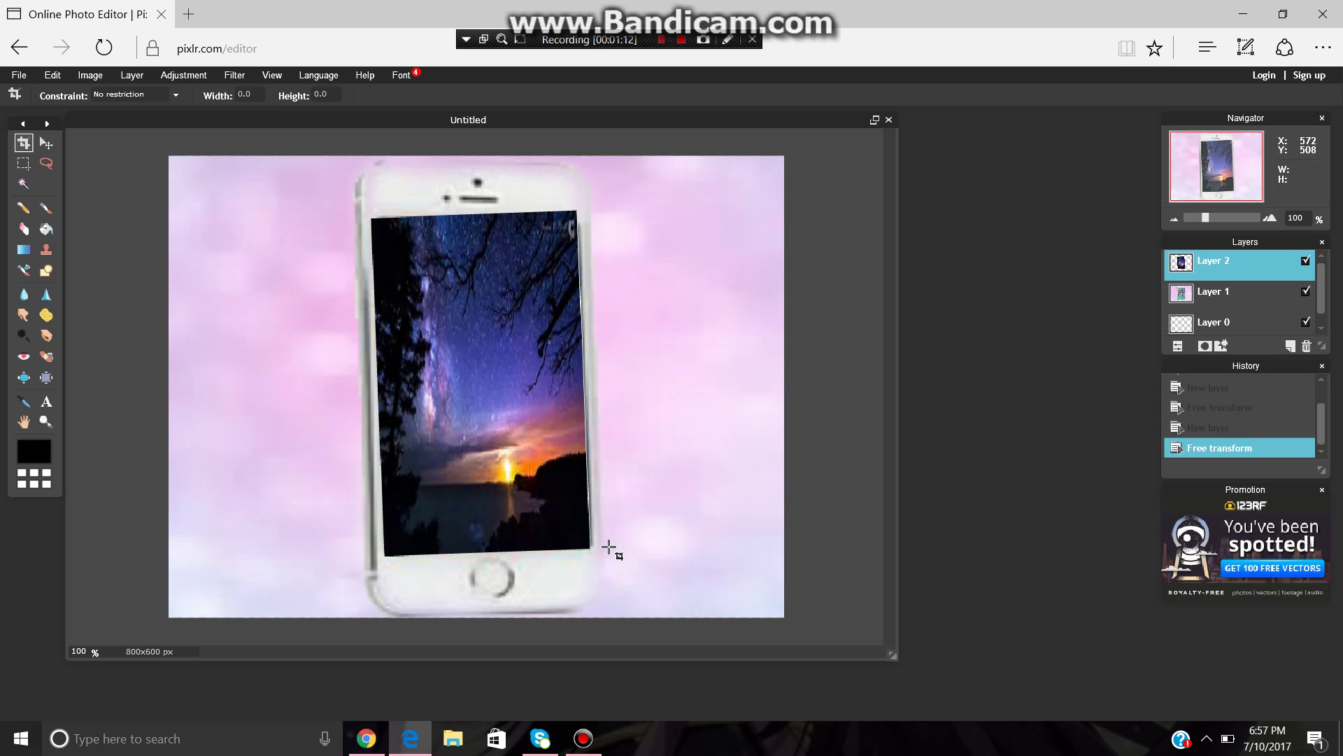
Step: Free transform Layer 2 again to widen the night-sky image slightly and rotate it a little clockwise, and apply the changes
{"action": "left_click", "coordinate": [52, 75]}
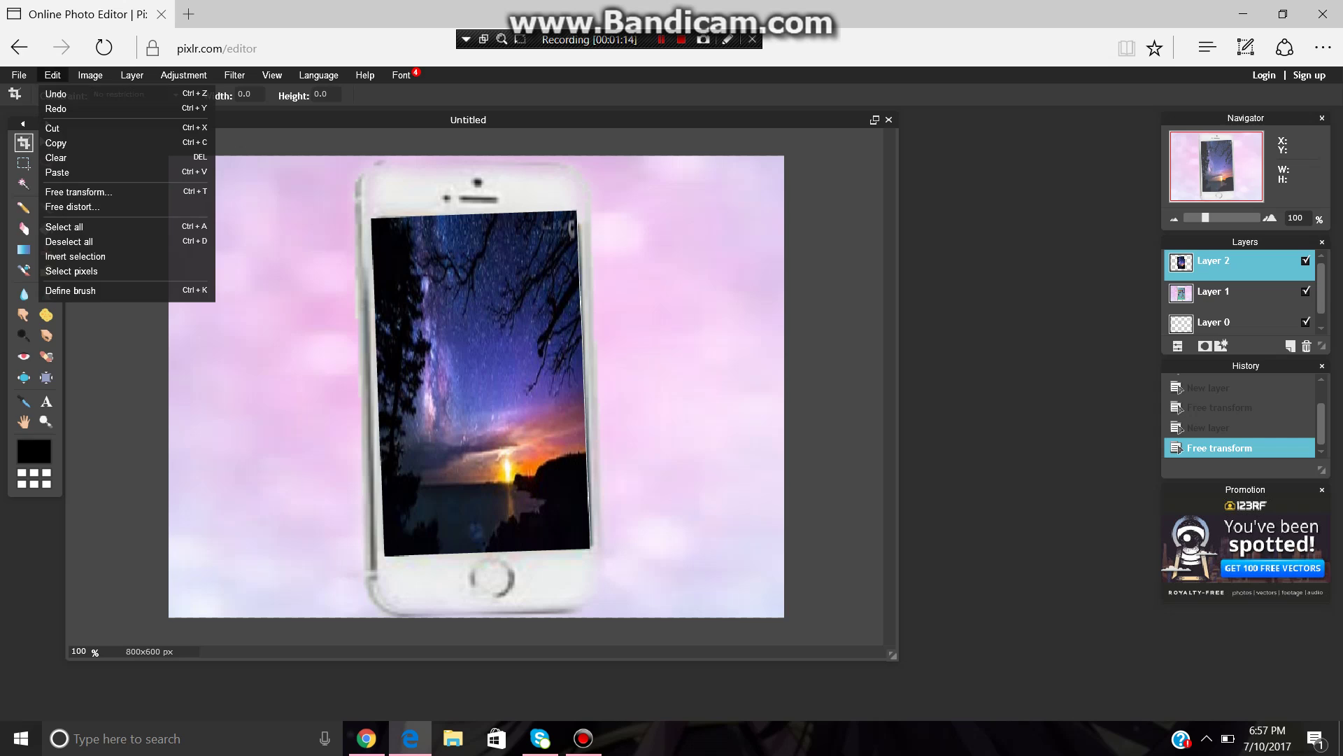
{"action": "left_click", "coordinate": [77, 192]}
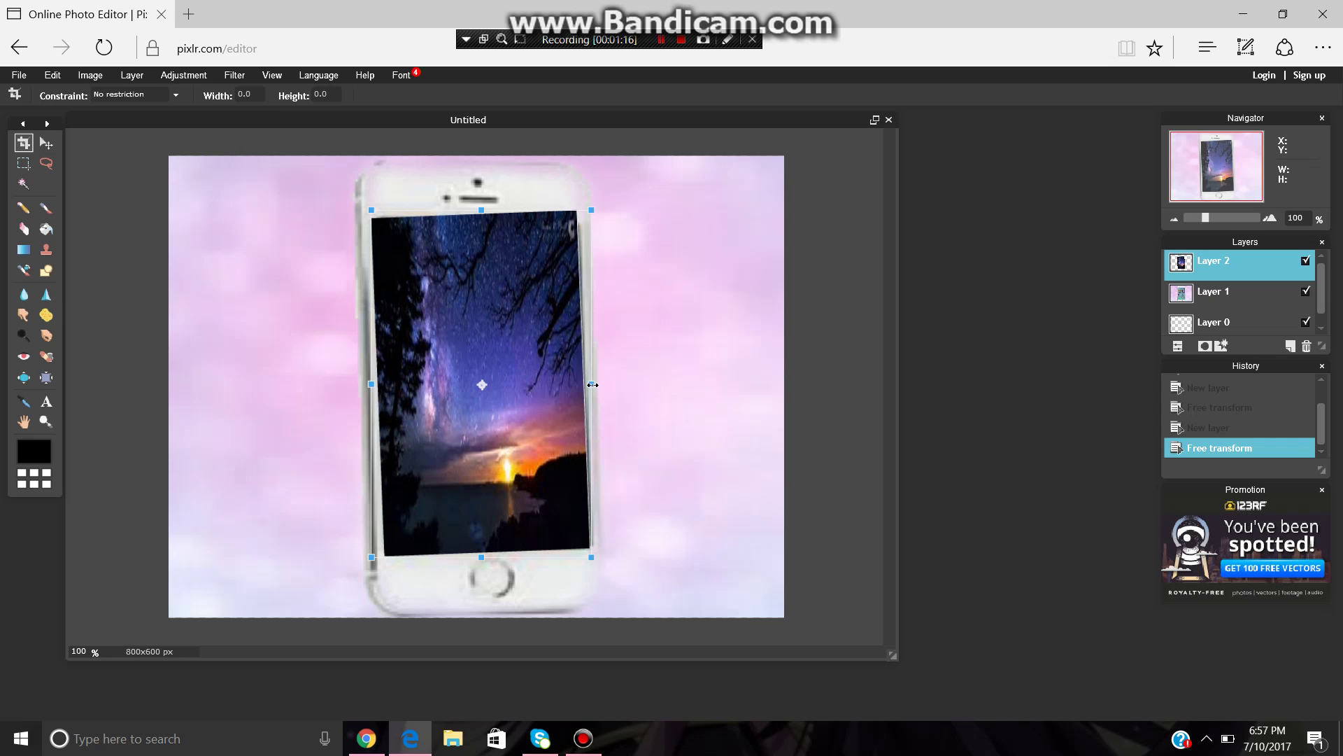
{"action": "left_click_drag", "start_coordinate": [592, 384], "coordinate": [598, 383]}
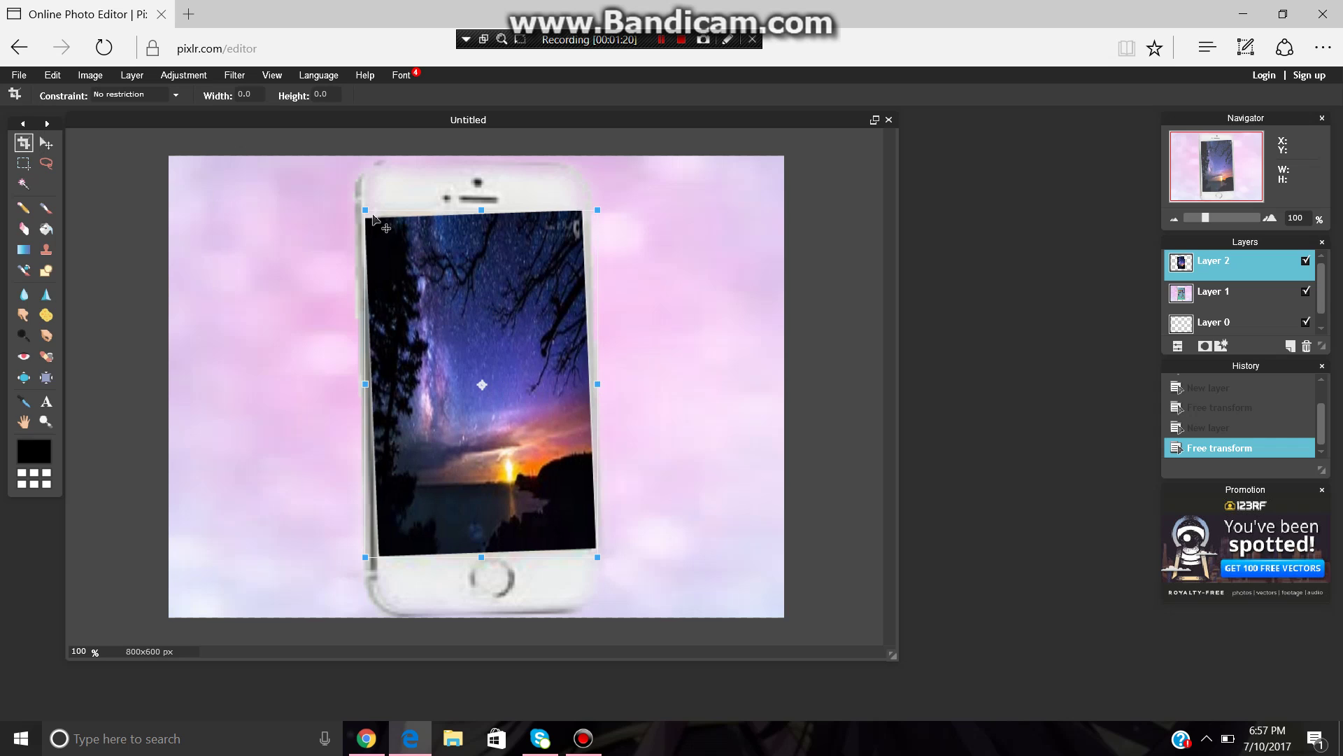
{"action": "left_click_drag", "start_coordinate": [376, 204], "coordinate": [378, 203]}
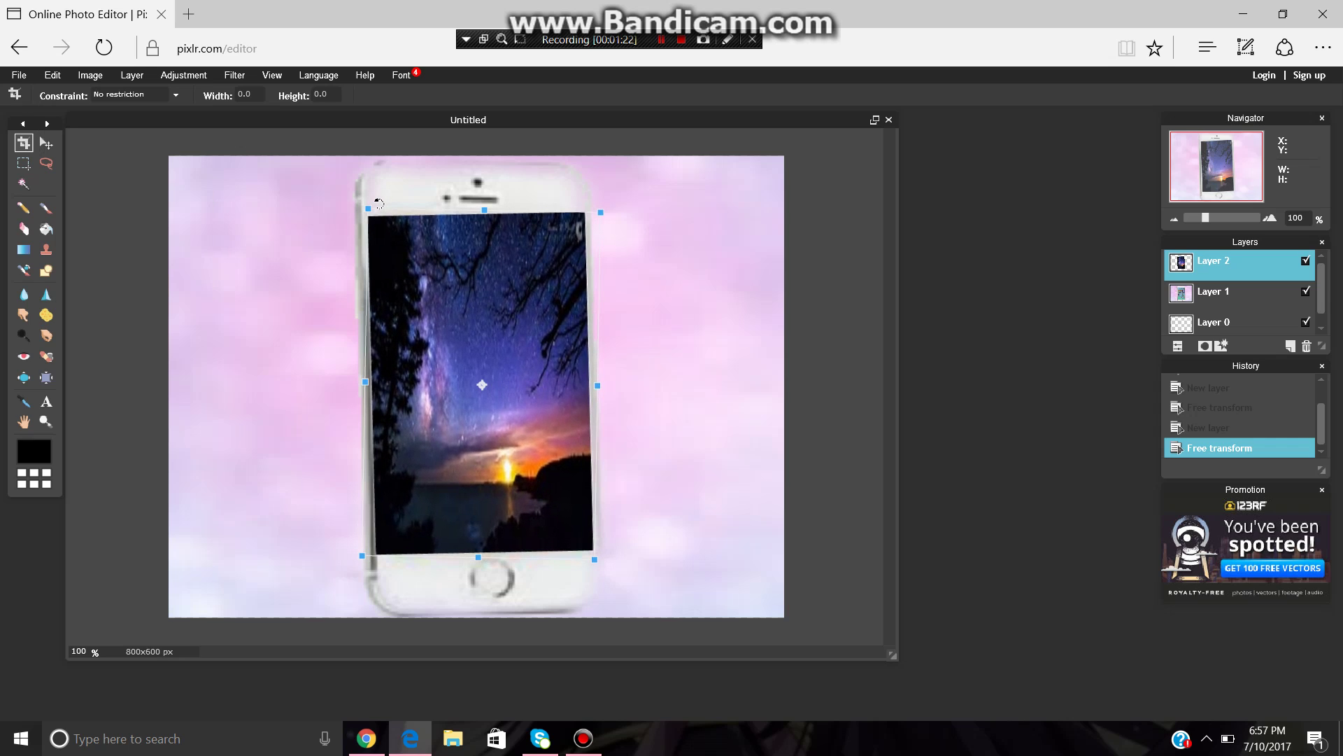
{"action": "key", "text": "Return"}
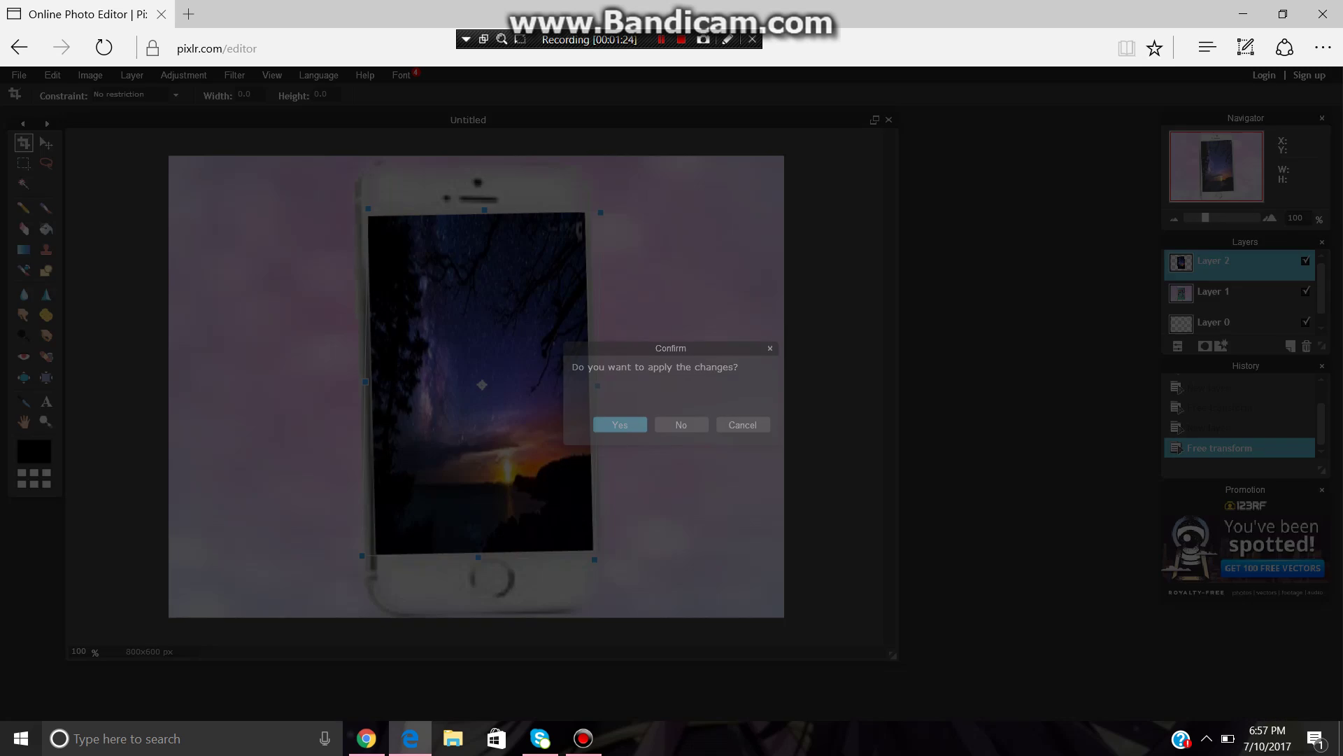
{"action": "key", "text": "Return"}
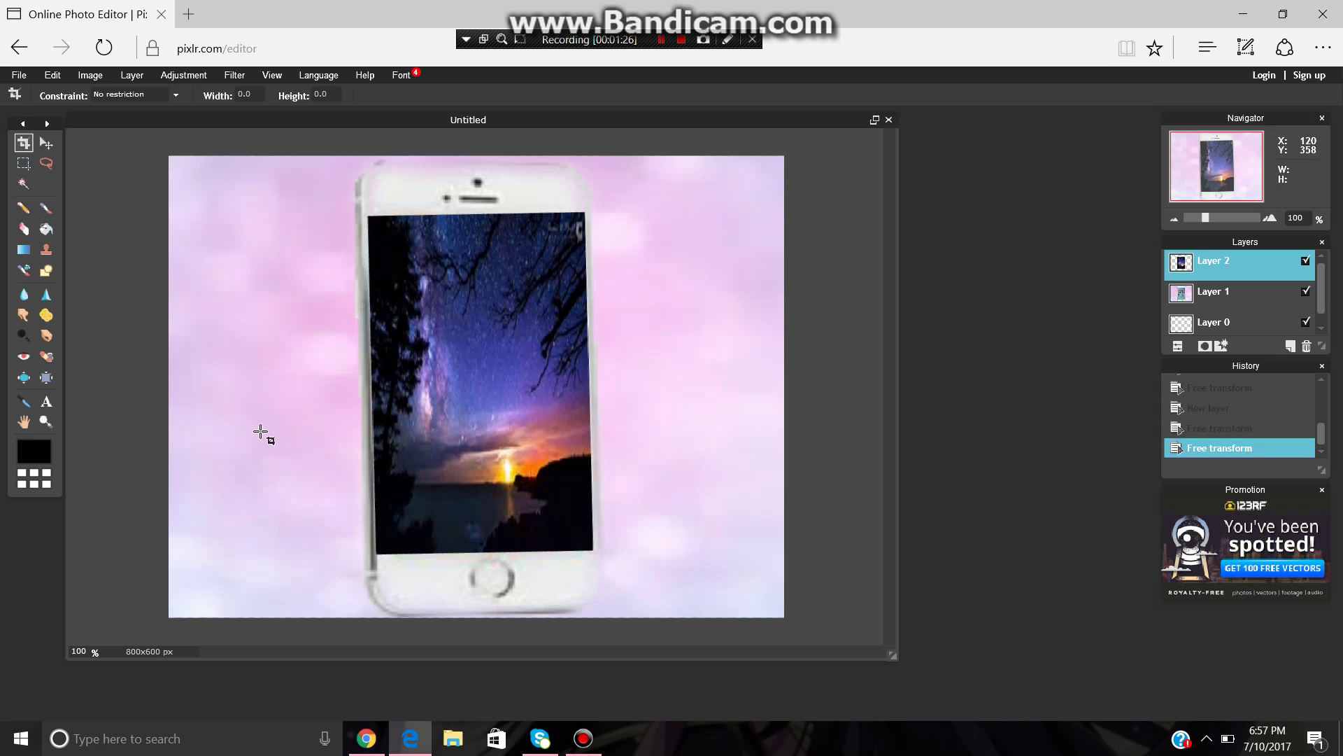
Step: Add the image kiss face.jpg as a new layer
{"action": "left_click", "coordinate": [132, 75]}
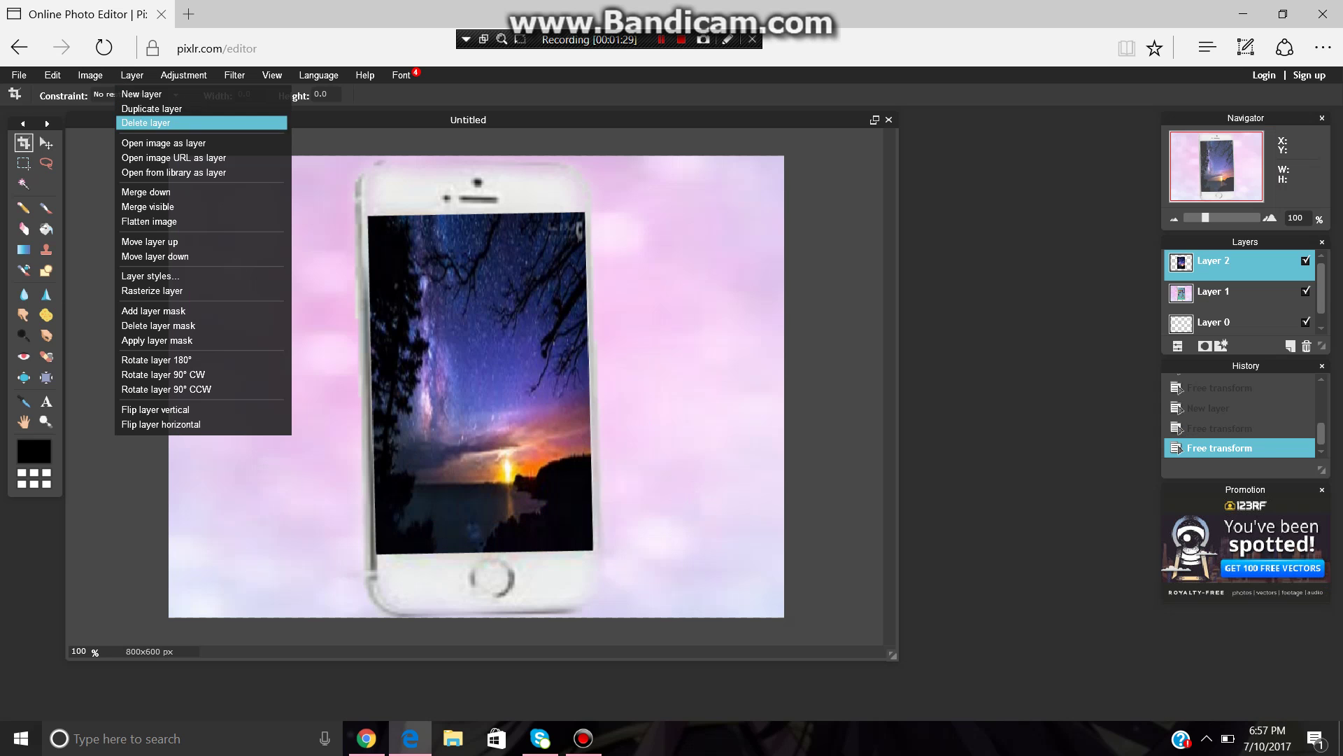
{"action": "left_click", "coordinate": [140, 142]}
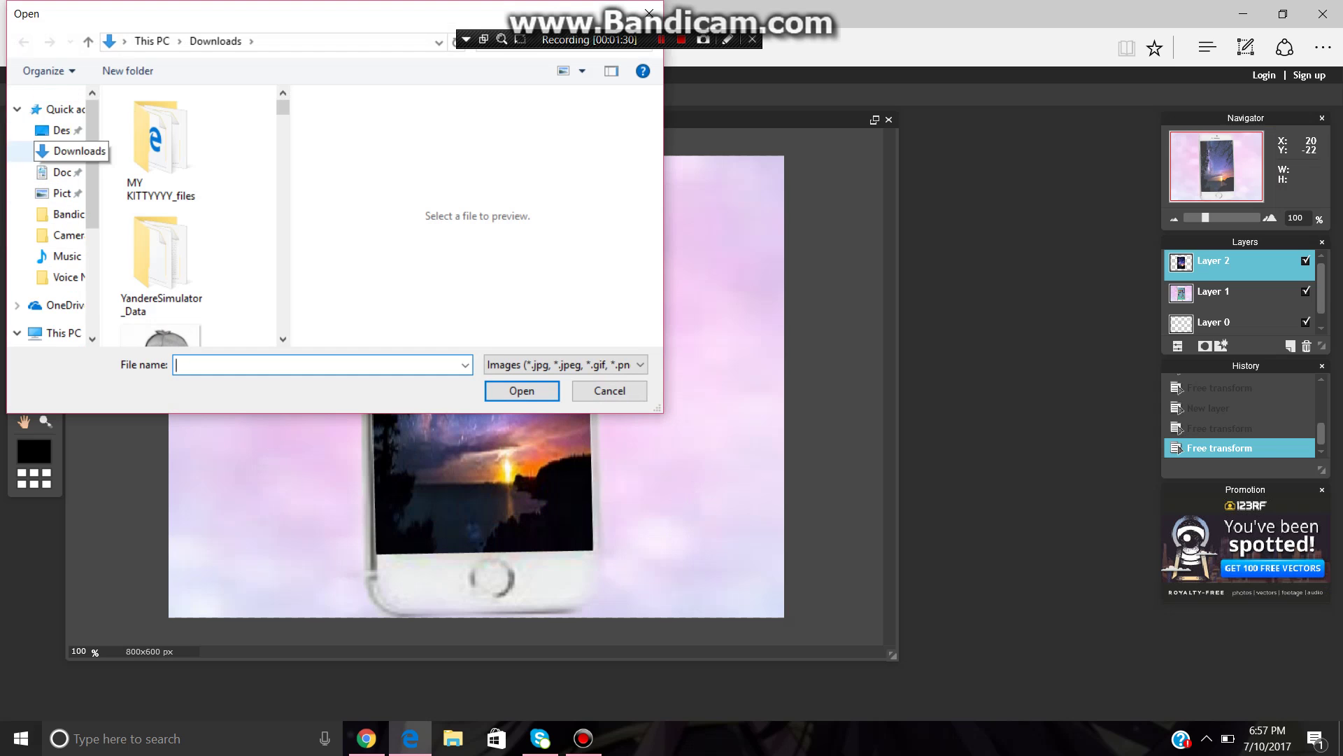
{"action": "scroll", "coordinate": [161, 217], "scroll_direction": "down", "scroll_amount": 5}
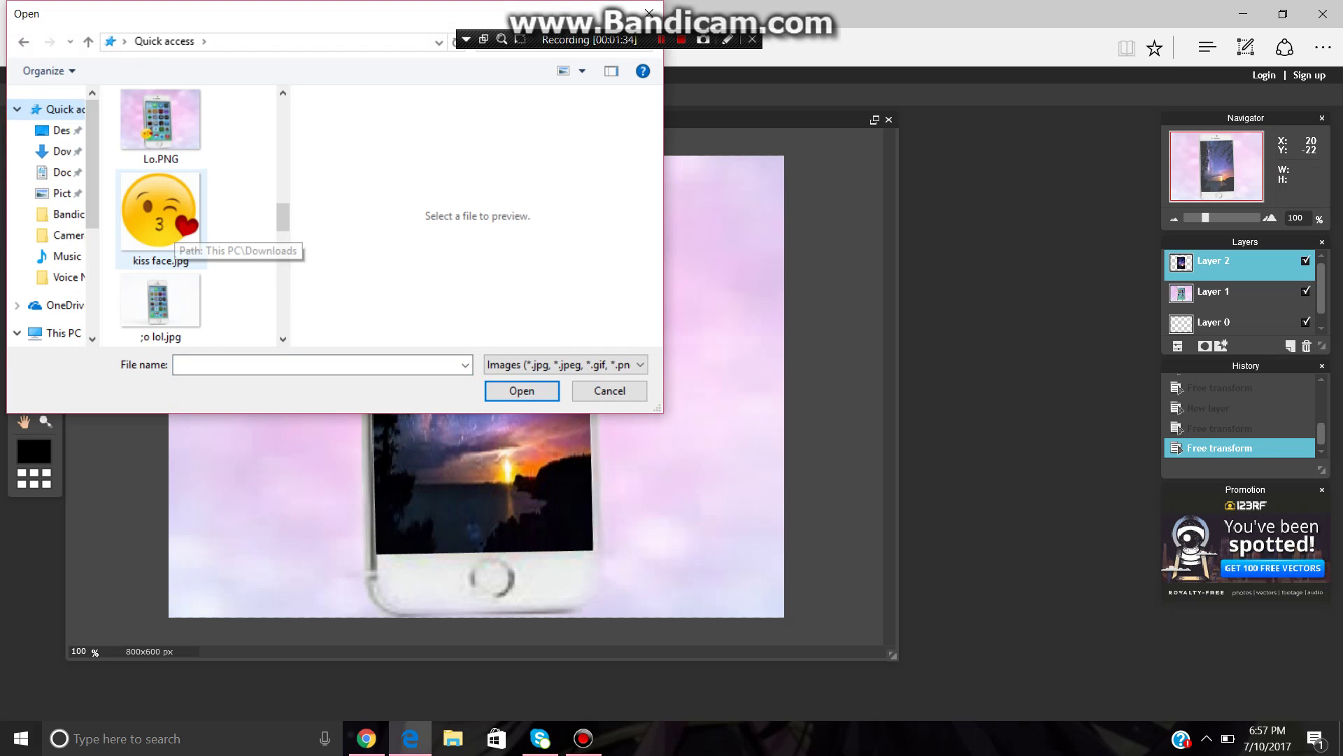
{"action": "double_click", "coordinate": [164, 234]}
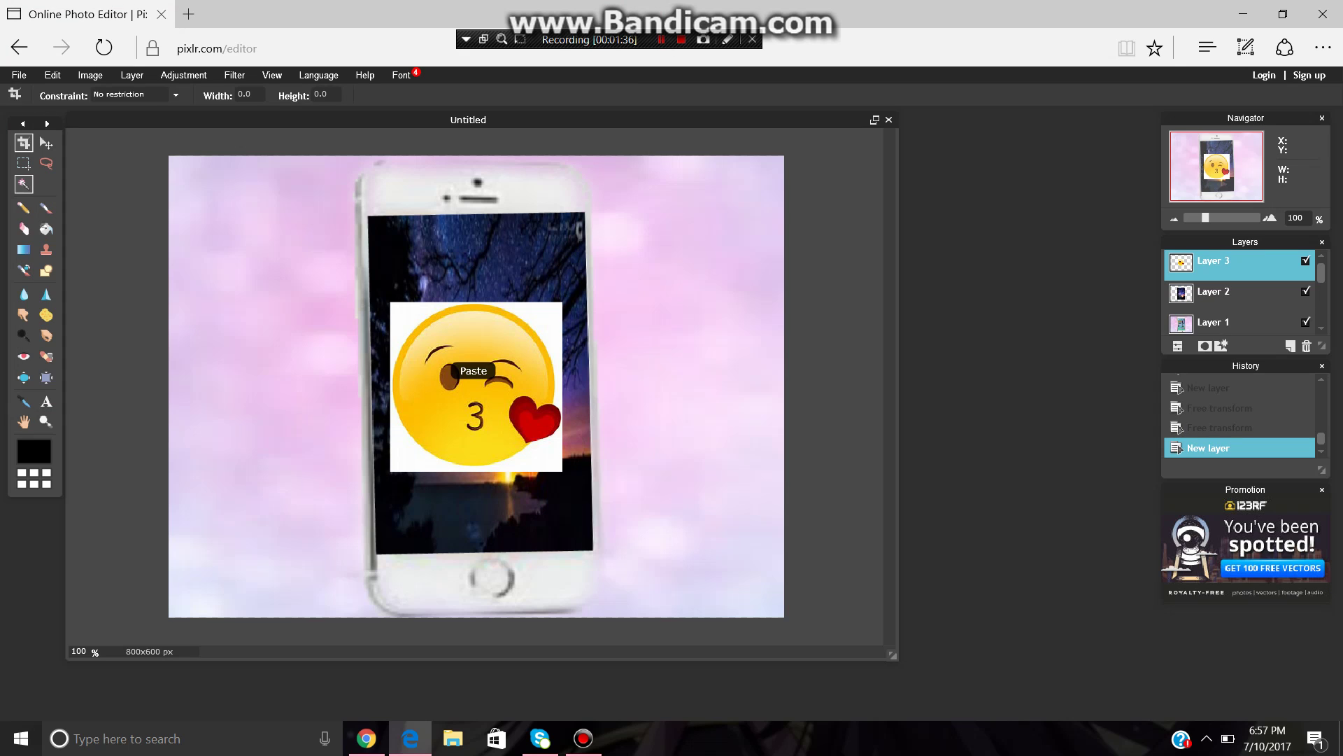
Step: Select the white background around the kiss emoji with the Wand tool and erase it with the Eraser tool
{"action": "left_click", "coordinate": [393, 305]}
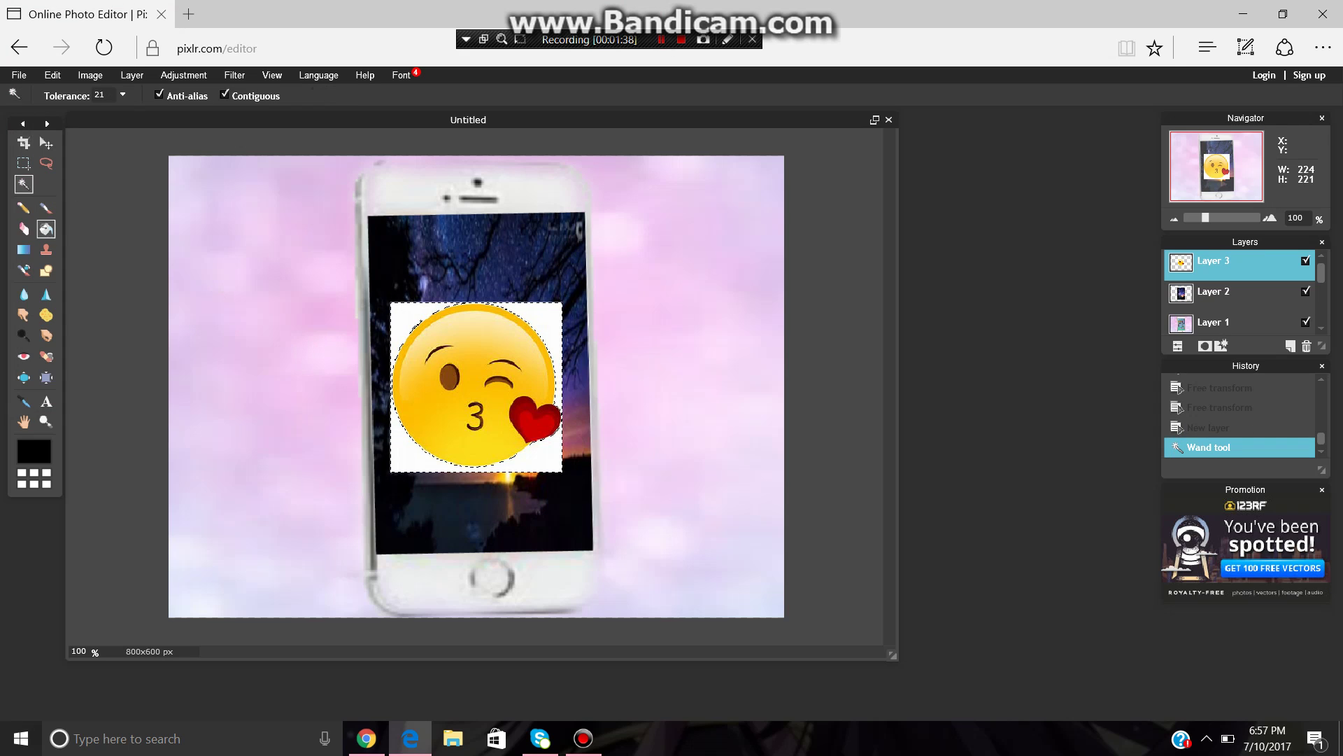
{"action": "left_click", "coordinate": [23, 229]}
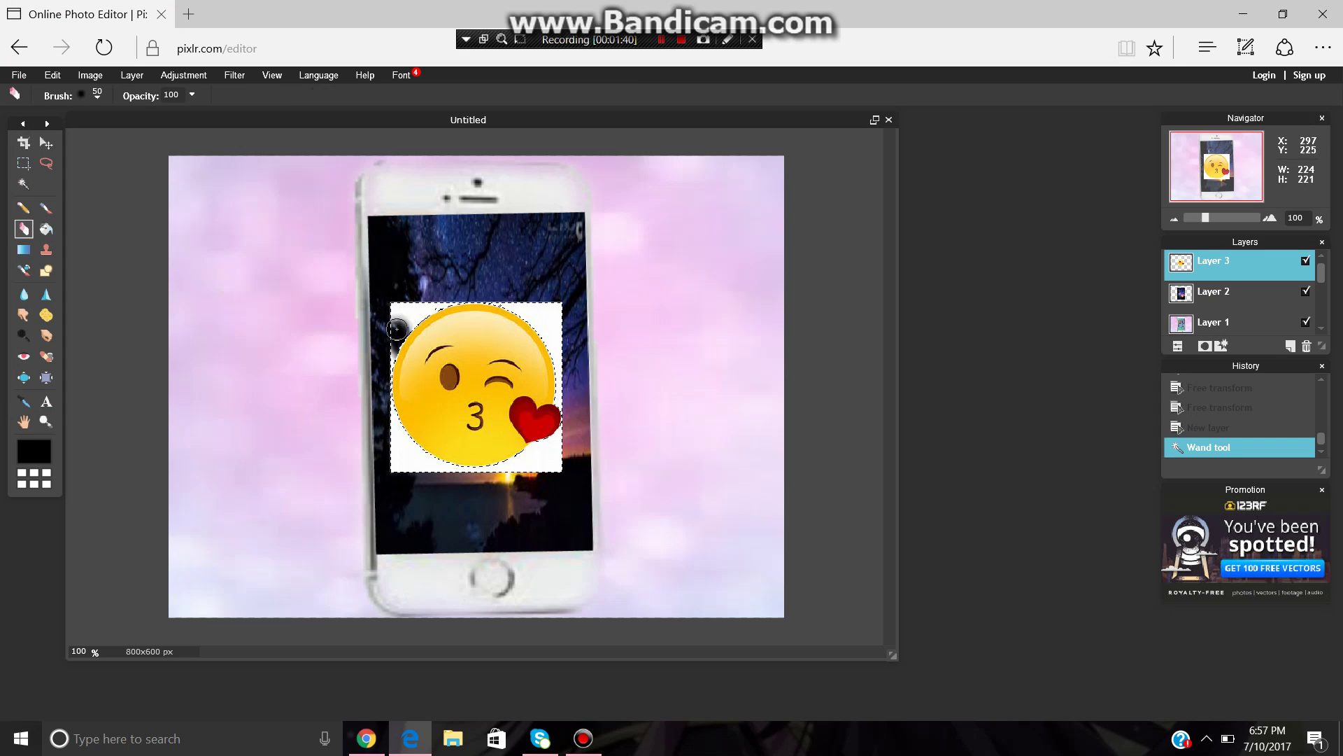
{"action": "mouse_move", "coordinate": [397, 329]}
{"action": "left_mouse_down"}
{"action": "mouse_move", "coordinate": [362, 369]}
{"action": "mouse_move", "coordinate": [351, 412]}
{"action": "mouse_move", "coordinate": [466, 315]}
{"action": "mouse_move", "coordinate": [533, 289]}
{"action": "mouse_move", "coordinate": [526, 343]}
{"action": "mouse_move", "coordinate": [545, 343]}
{"action": "mouse_move", "coordinate": [558, 382]}
{"action": "mouse_move", "coordinate": [552, 466]}
{"action": "mouse_move", "coordinate": [540, 445]}
{"action": "mouse_move", "coordinate": [382, 503]}
{"action": "mouse_move", "coordinate": [367, 461]}
{"action": "mouse_move", "coordinate": [453, 409]}
{"action": "mouse_move", "coordinate": [437, 369]}
{"action": "mouse_move", "coordinate": [445, 391]}
{"action": "mouse_move", "coordinate": [417, 365]}
{"action": "mouse_move", "coordinate": [377, 375]}
{"action": "mouse_move", "coordinate": [370, 417]}
{"action": "mouse_move", "coordinate": [395, 464]}
{"action": "left_mouse_up"}
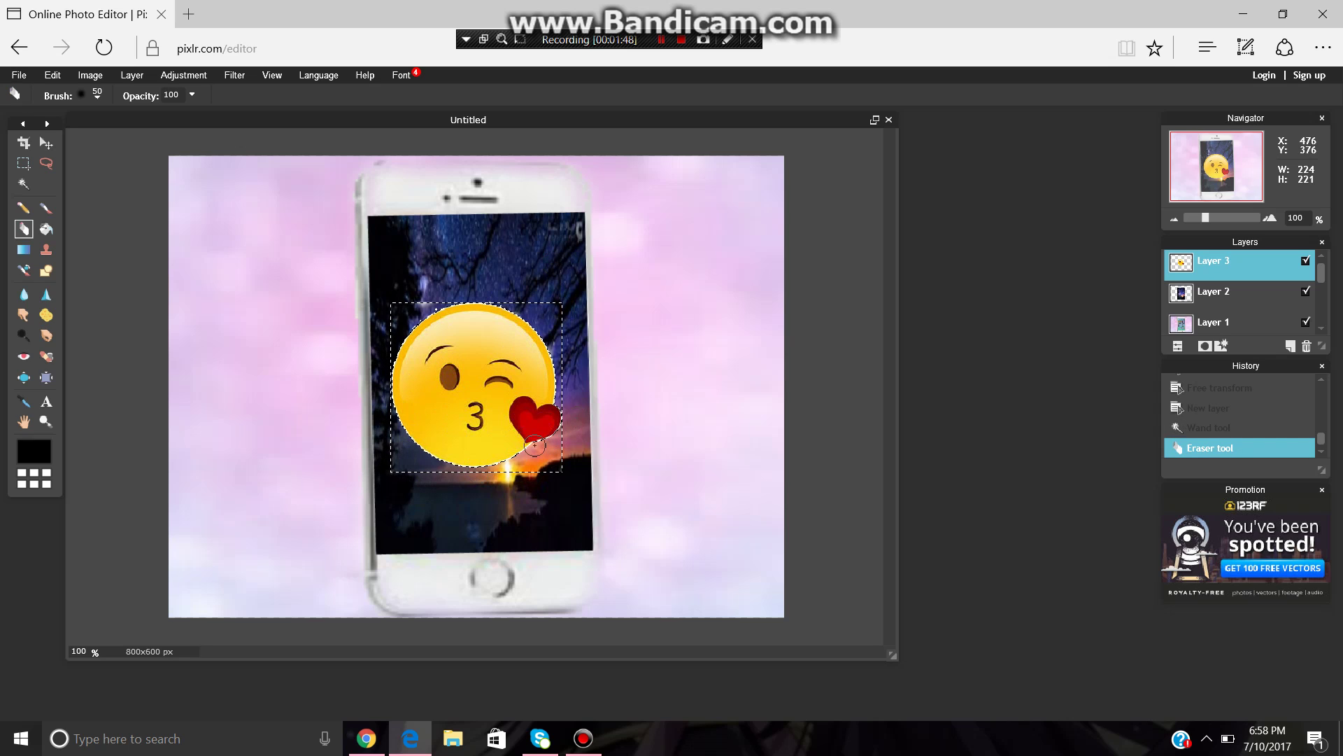
{"action": "left_click_drag", "start_coordinate": [534, 445], "coordinate": [570, 430]}
Step: Try to move the kiss emoji off the phone's display with Free transform and apply the changes
{"action": "left_click", "coordinate": [52, 75]}
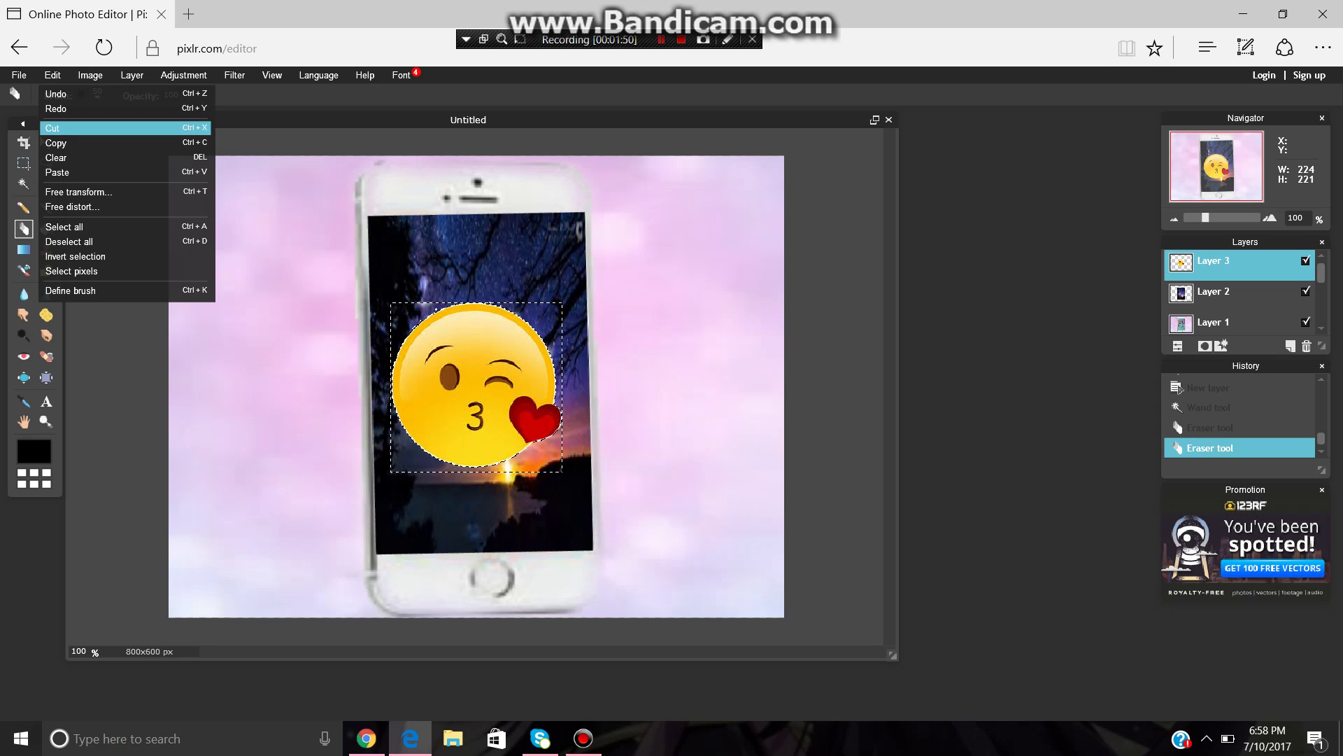
{"action": "left_click", "coordinate": [79, 192]}
{"action": "left_click_drag", "start_coordinate": [548, 345], "coordinate": [416, 395]}
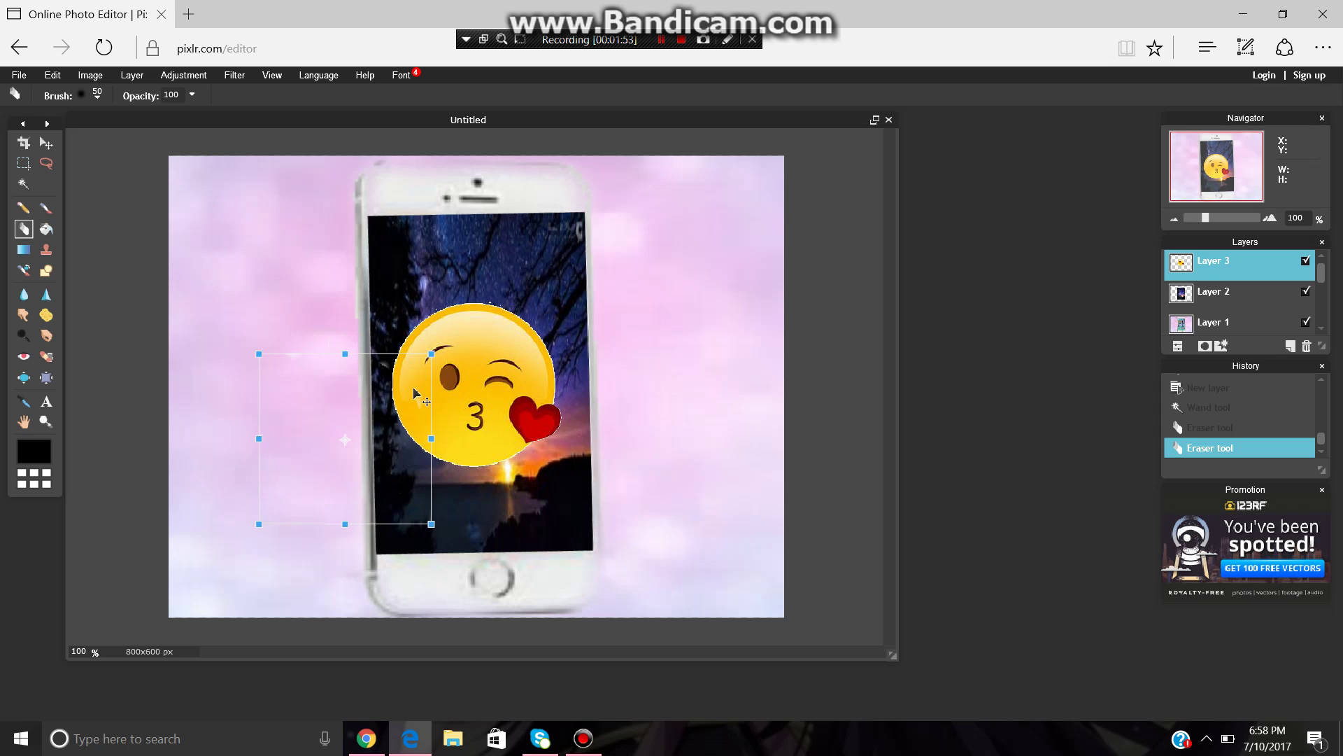
{"action": "left_click", "coordinate": [46, 142]}
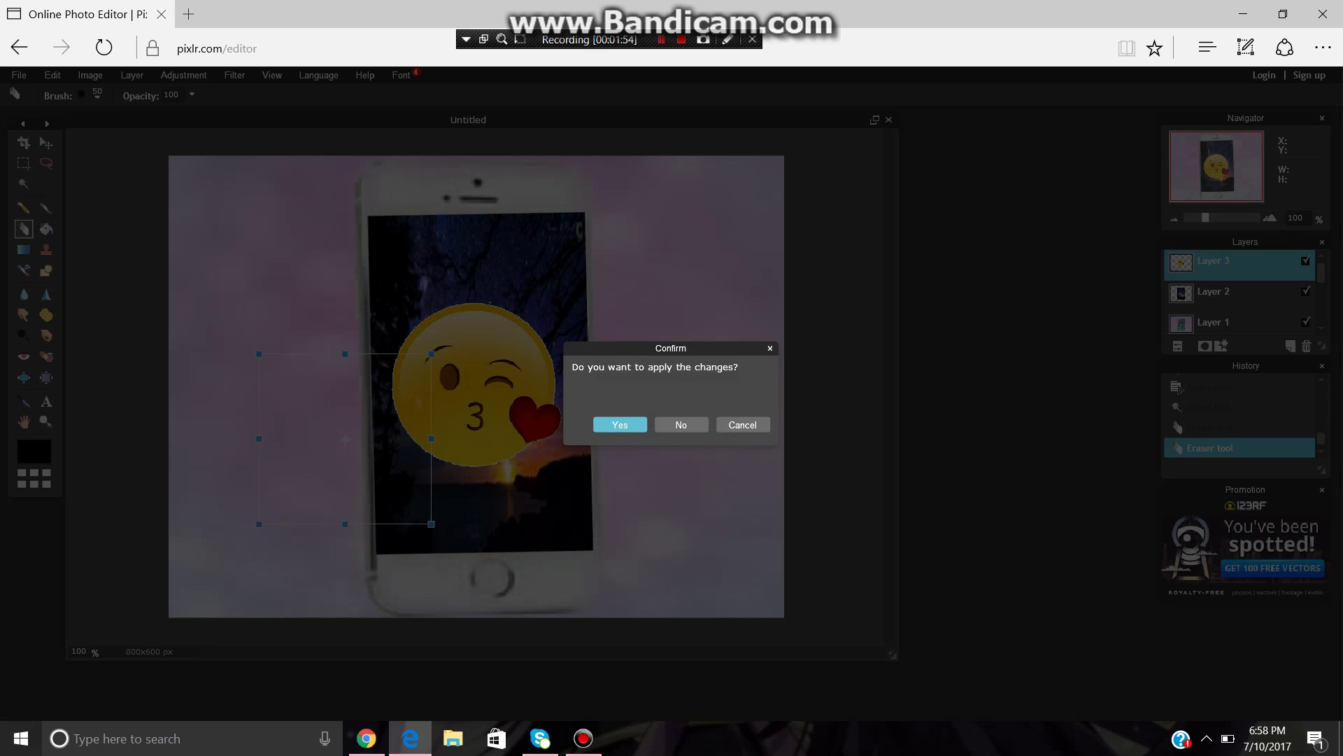
{"action": "key", "text": "Return"}
Step: Free transform the kiss emoji, shrinking it, rotating it clockwise and moving it to the lower-left part of the phone's display
{"action": "left_click", "coordinate": [53, 75]}
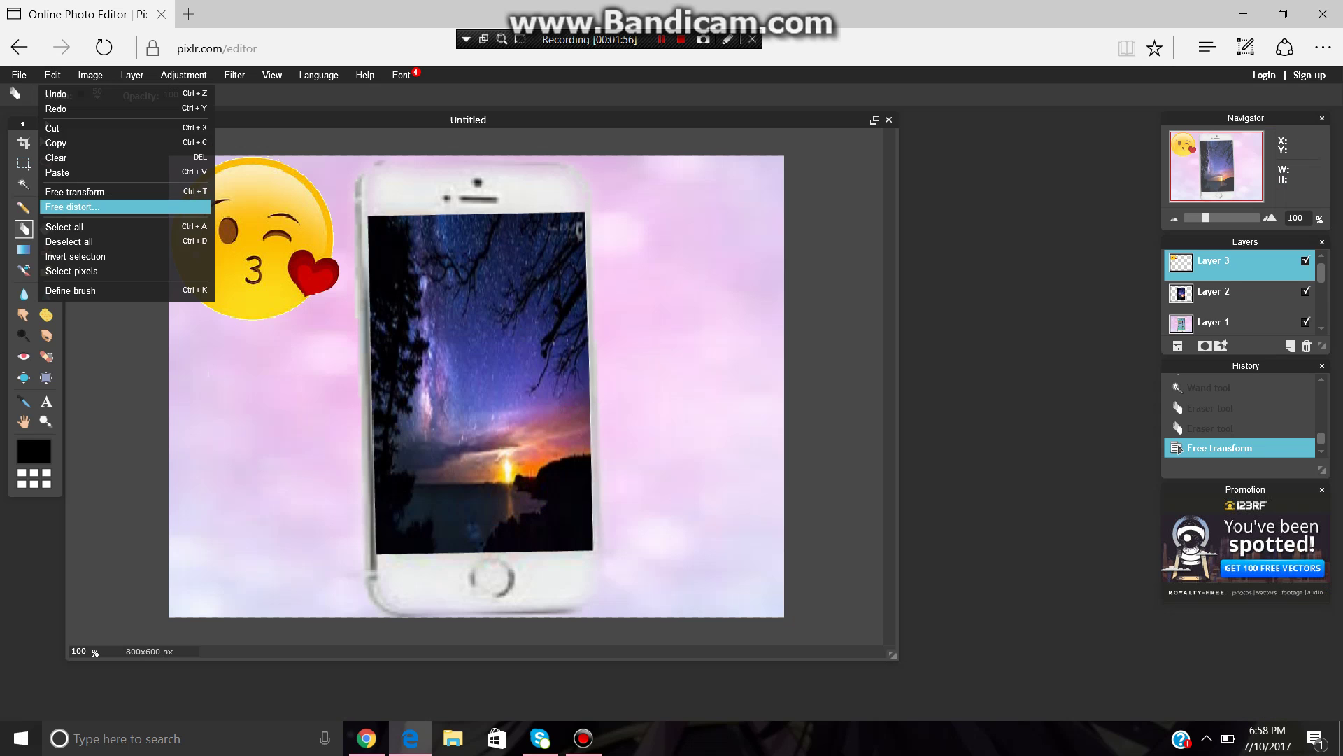
{"action": "left_click", "coordinate": [78, 191]}
{"action": "left_click_drag", "start_coordinate": [257, 242], "coordinate": [365, 356]}
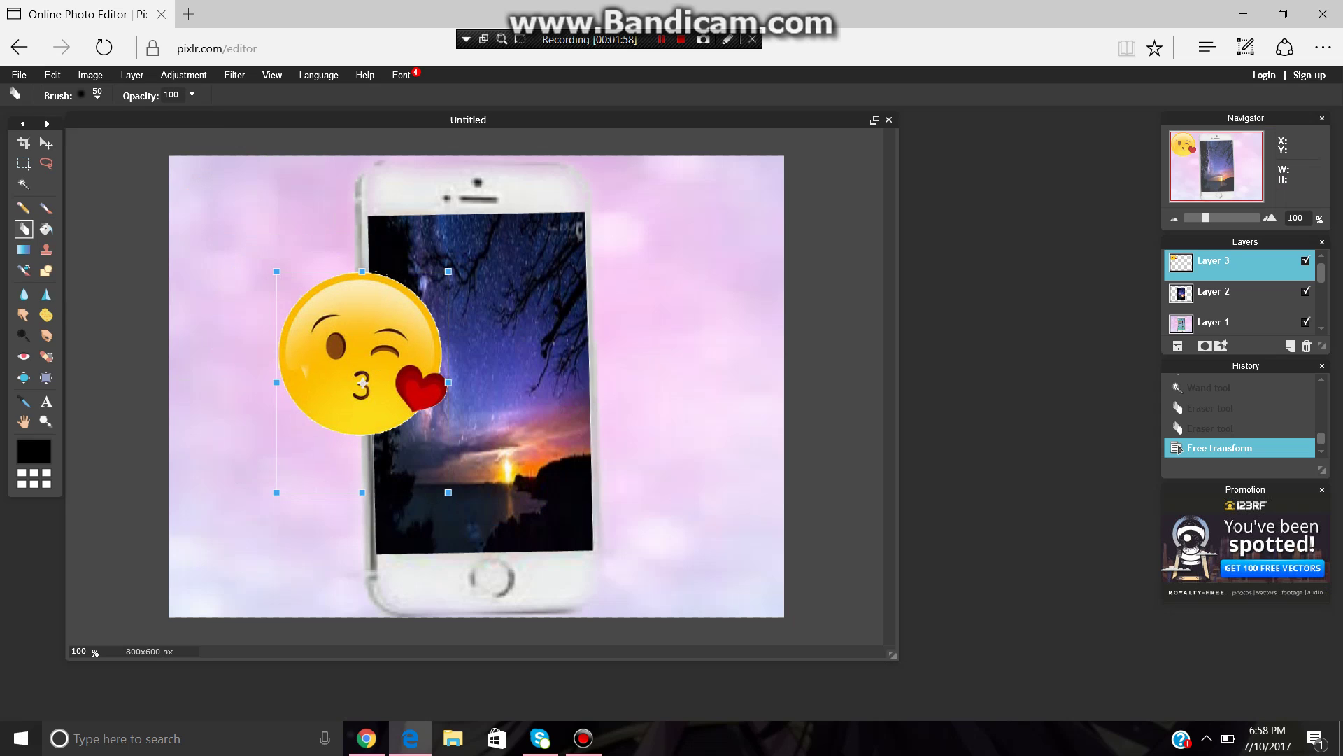
{"action": "left_click_drag", "start_coordinate": [273, 275], "coordinate": [308, 316]}
{"action": "left_click_drag", "start_coordinate": [330, 378], "coordinate": [366, 190]}
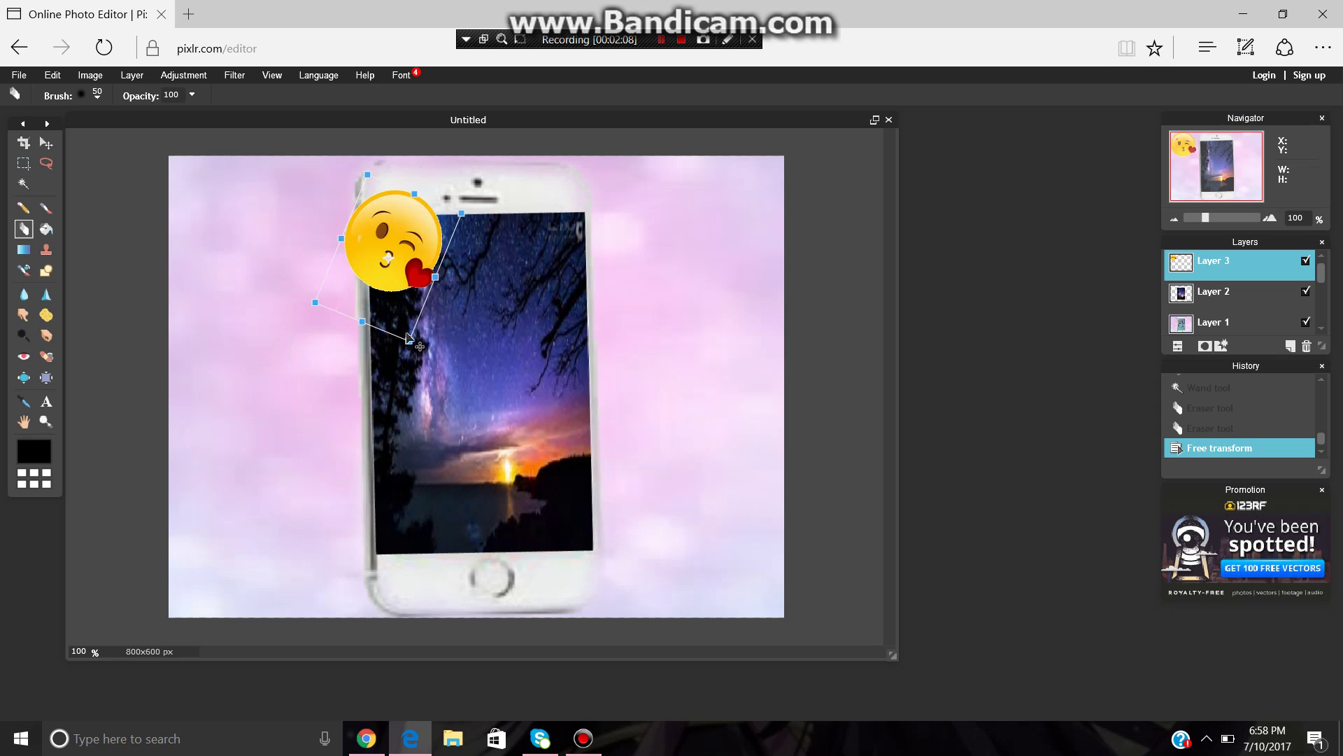
{"action": "left_click_drag", "start_coordinate": [407, 333], "coordinate": [403, 323]}
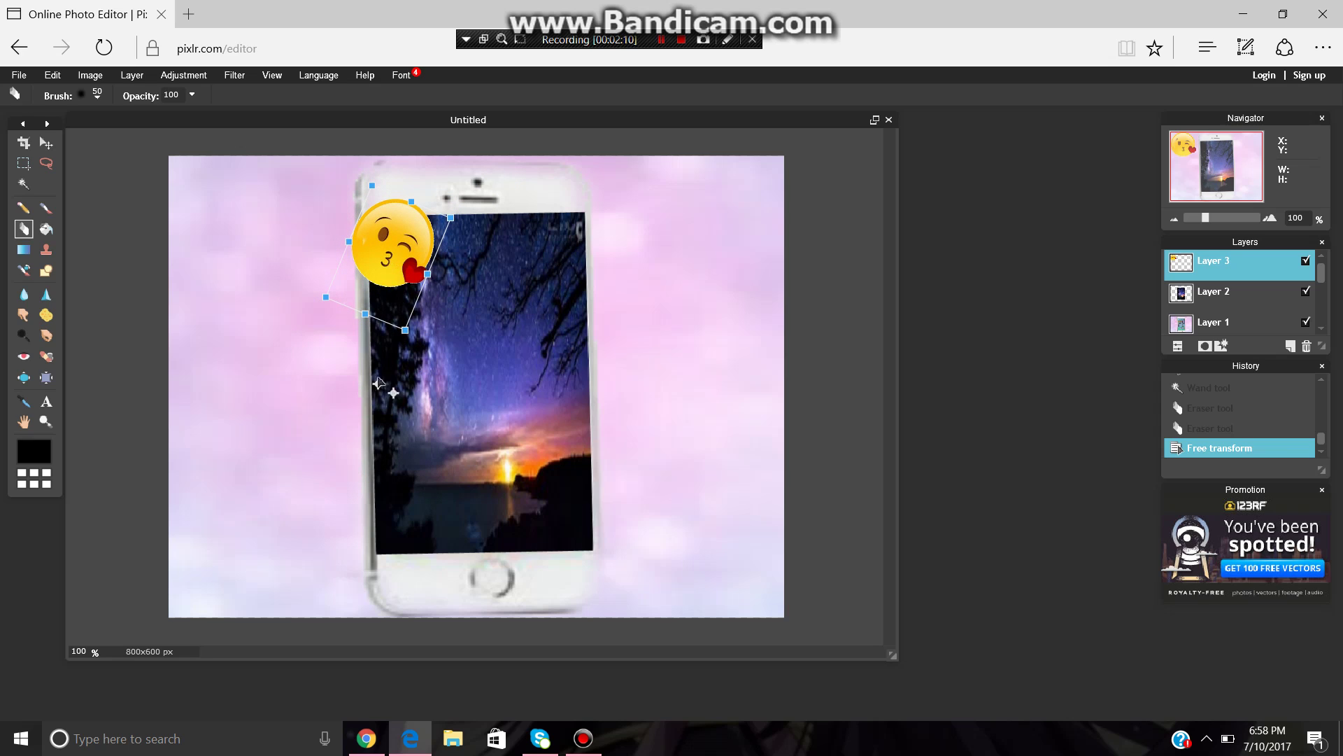
{"action": "left_click_drag", "start_coordinate": [406, 252], "coordinate": [399, 518]}
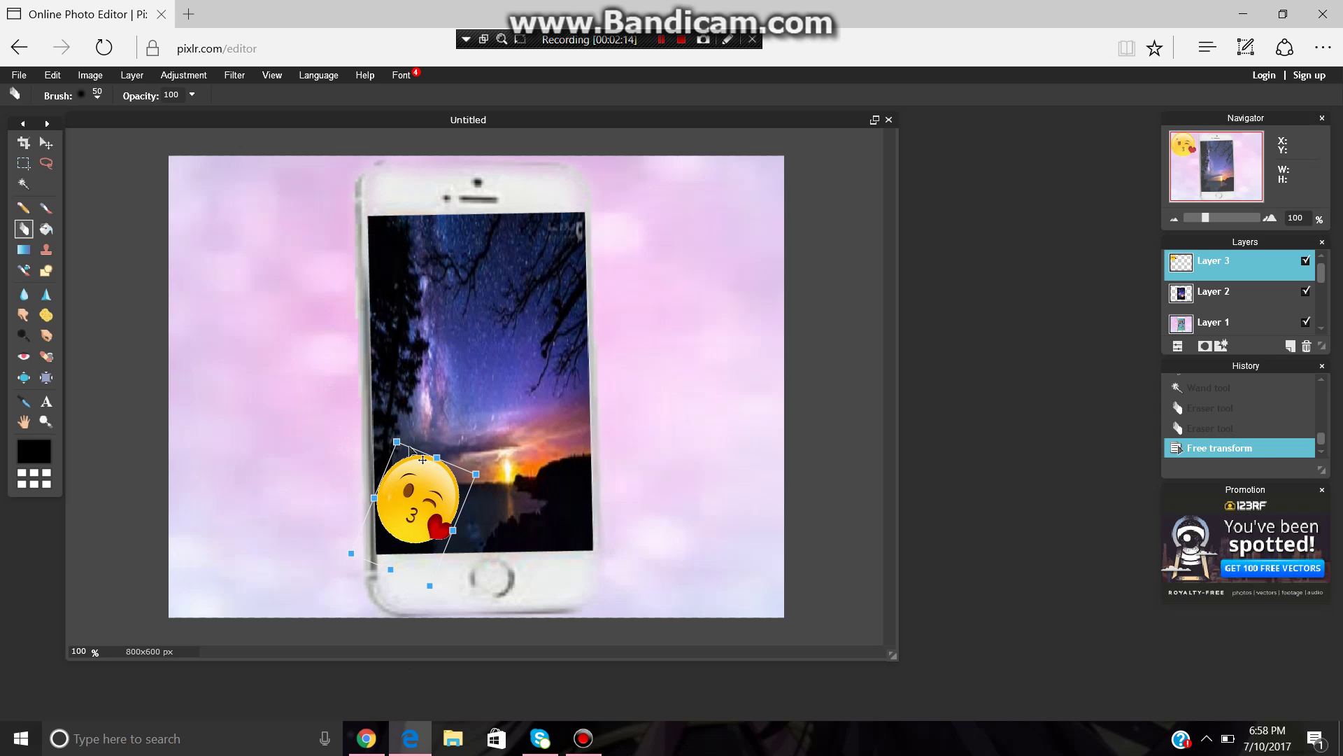
Step: Rotate the kiss emoji counterclockwise so it tilts slightly left and reposition it inside the display's lower-left corner
{"action": "left_click_drag", "start_coordinate": [410, 438], "coordinate": [336, 460]}
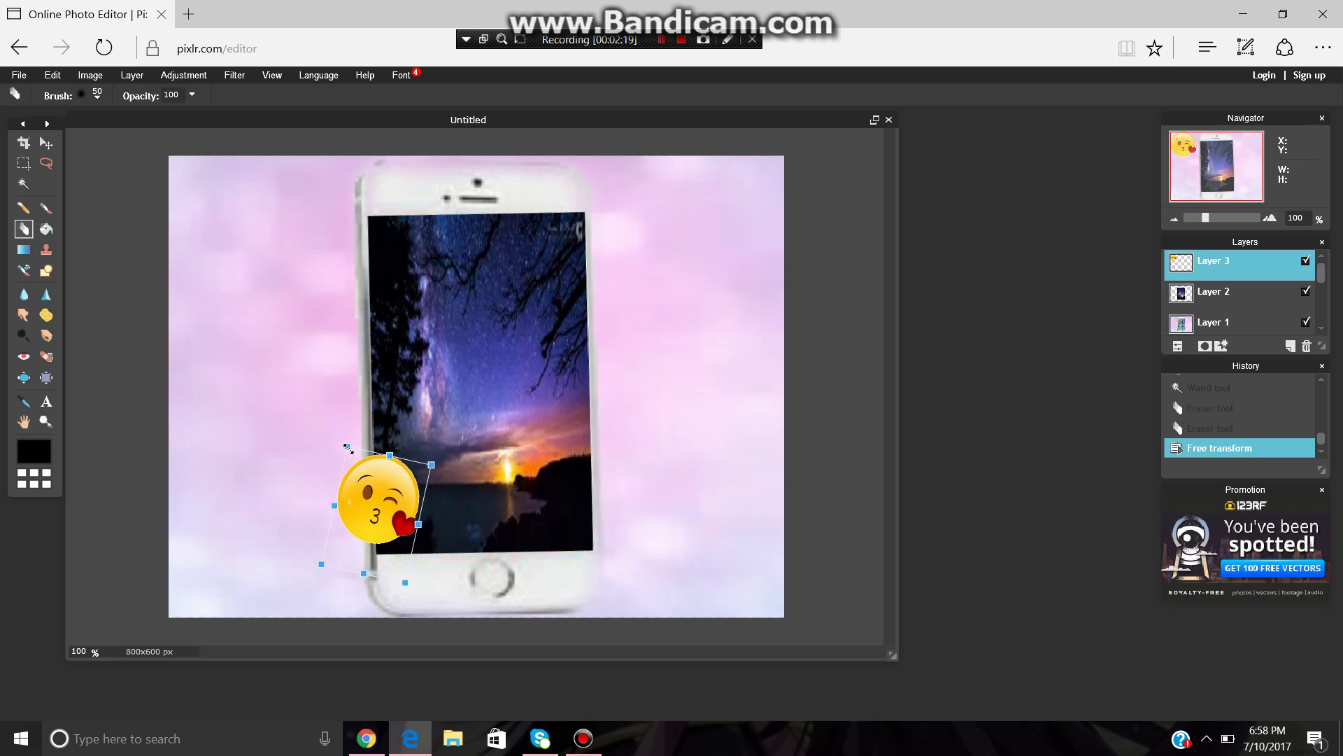
{"action": "left_click", "coordinate": [660, 40]}
{"action": "left_click_drag", "start_coordinate": [381, 505], "coordinate": [396, 492]}
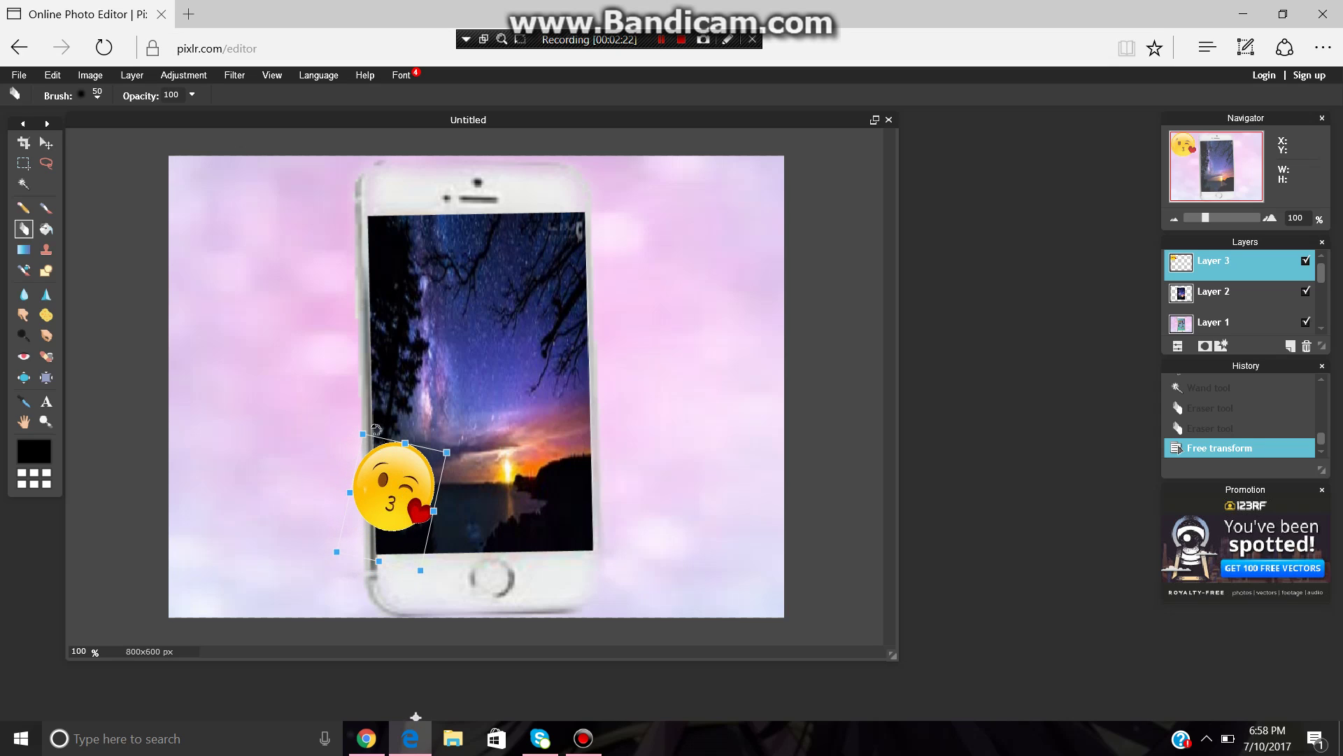
{"action": "left_click_drag", "start_coordinate": [376, 430], "coordinate": [337, 455]}
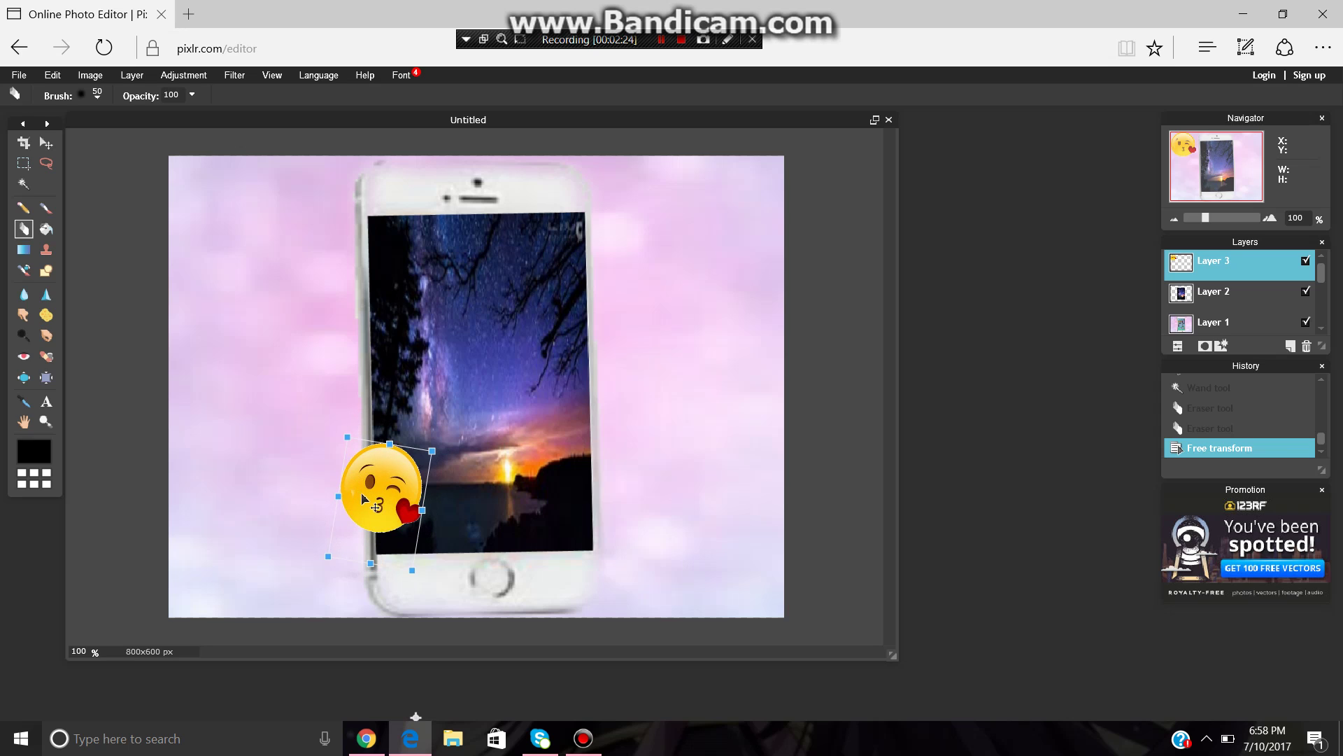
{"action": "left_click_drag", "start_coordinate": [363, 498], "coordinate": [385, 501]}
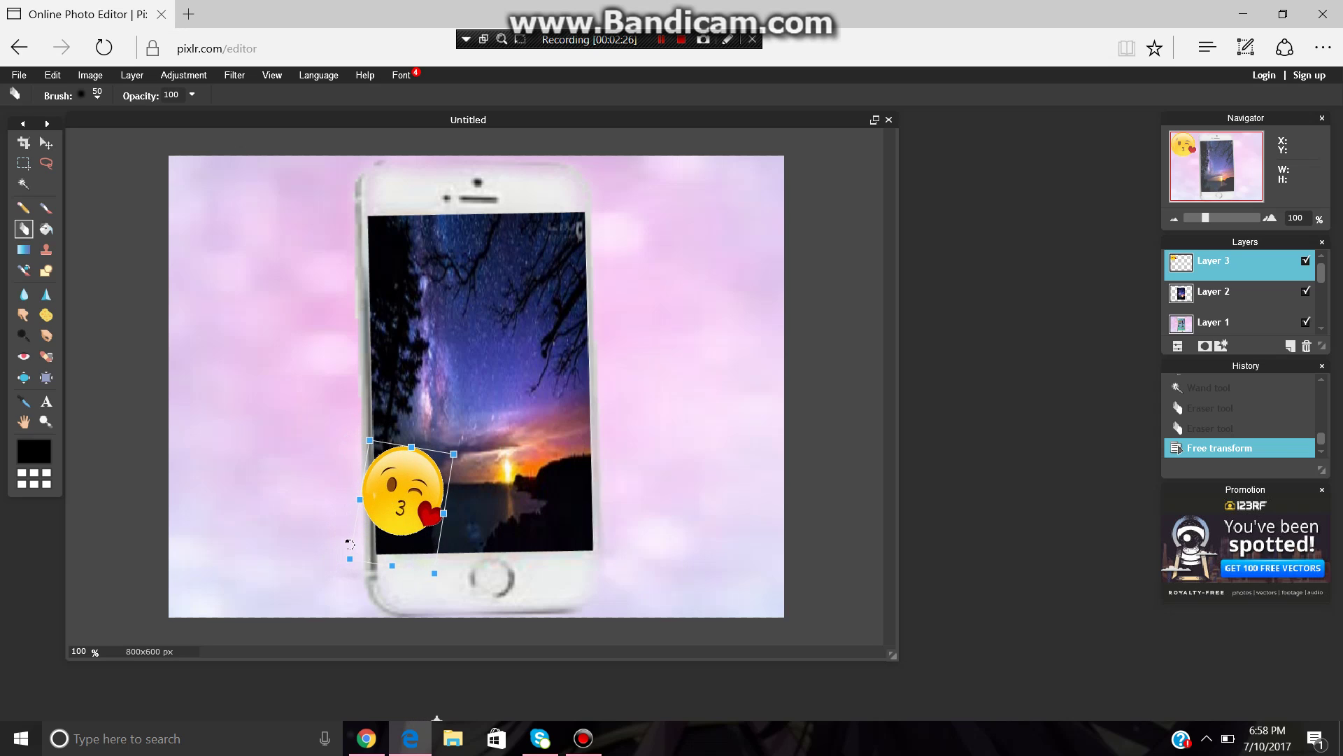
{"action": "left_click_drag", "start_coordinate": [350, 545], "coordinate": [310, 595]}
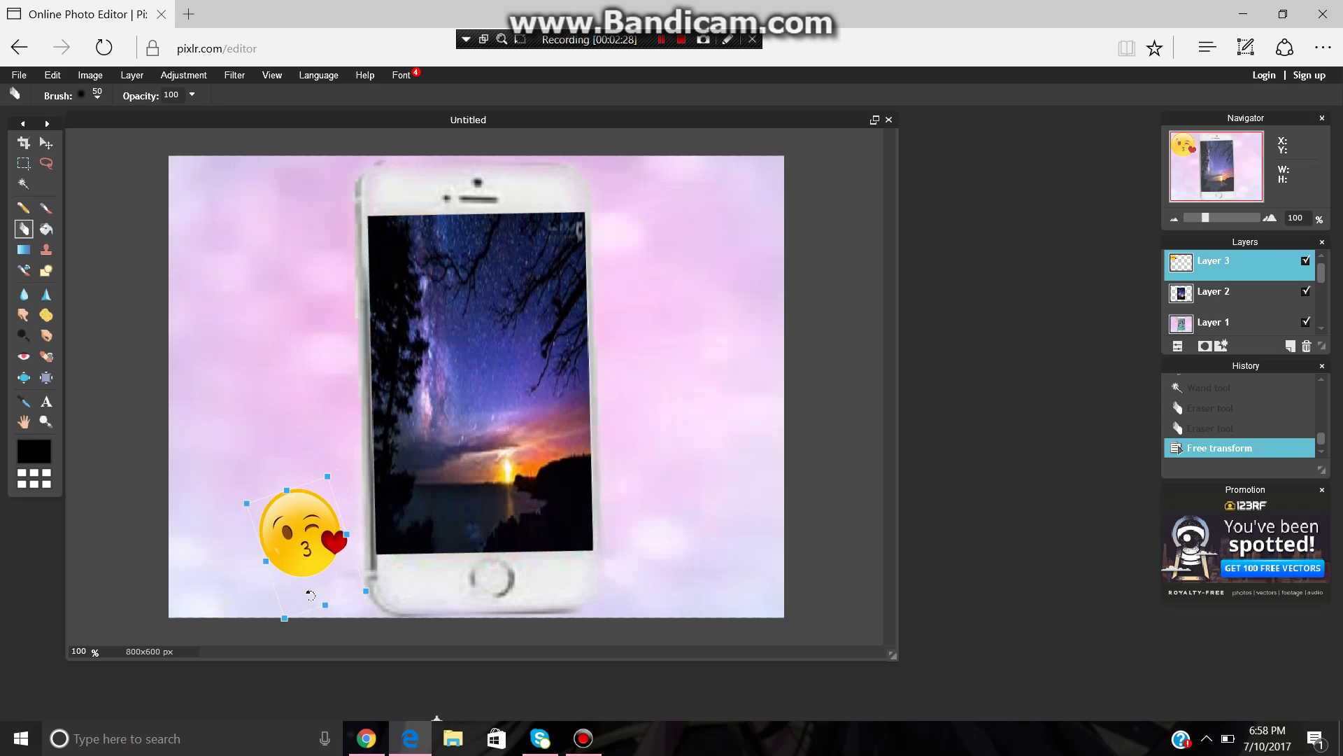
{"action": "left_click_drag", "start_coordinate": [436, 718], "coordinate": [564, 689]}
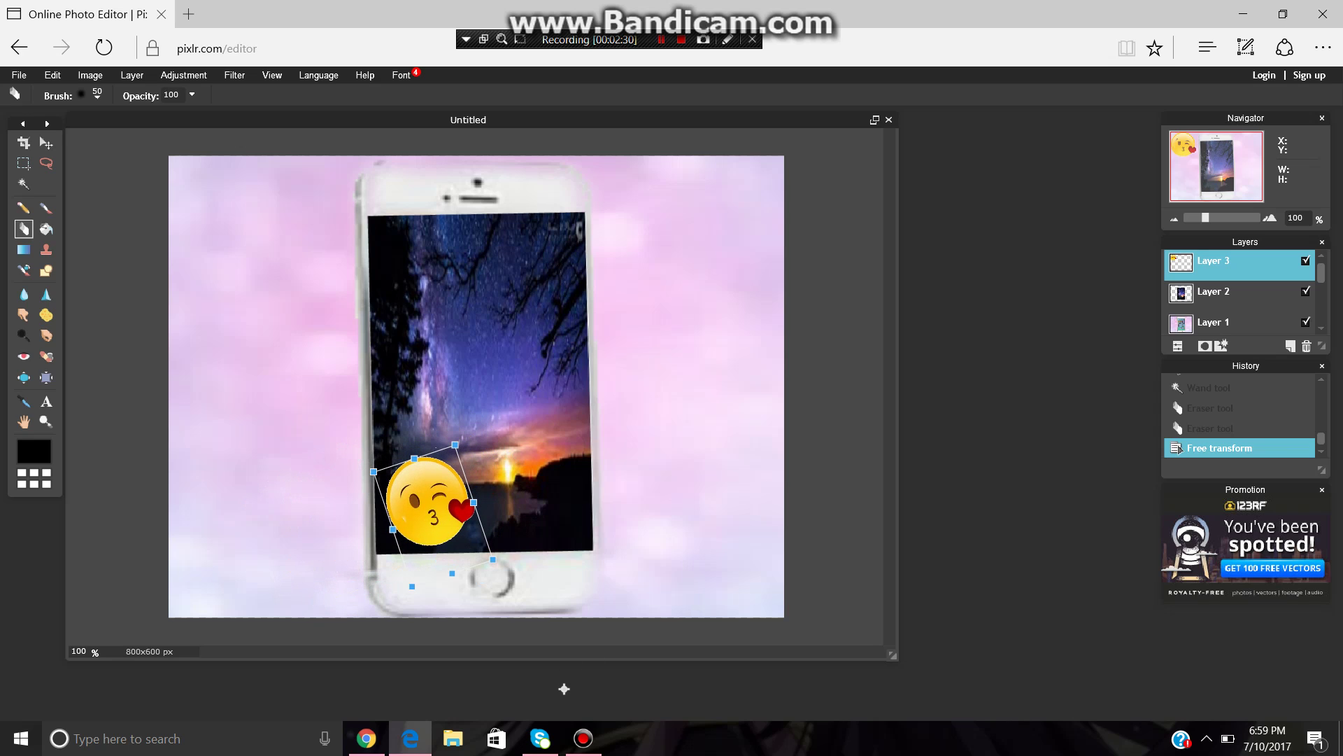
Step: Shrink the kiss emoji a little more, place it overlapping the phone's lower-left edge and apply the changes
{"action": "left_click_drag", "start_coordinate": [414, 459], "coordinate": [399, 506]}
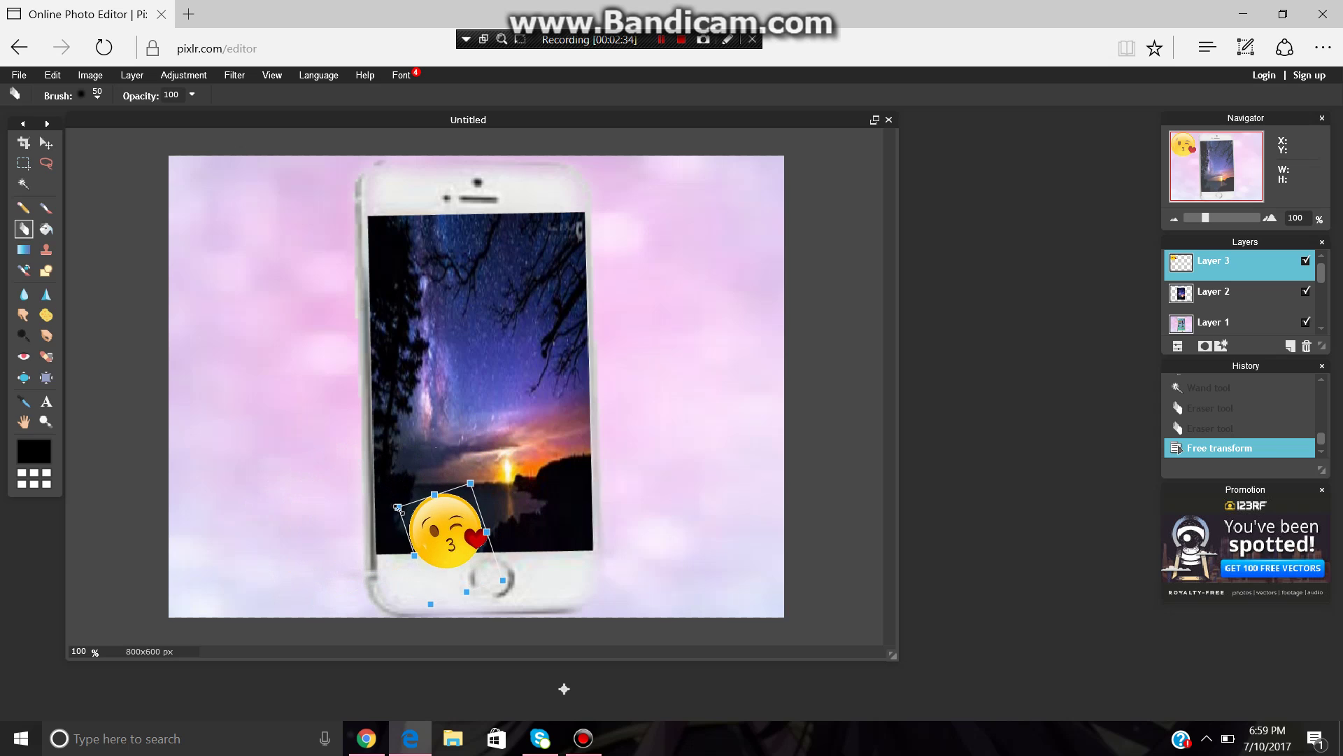
{"action": "left_click_drag", "start_coordinate": [447, 543], "coordinate": [390, 537]}
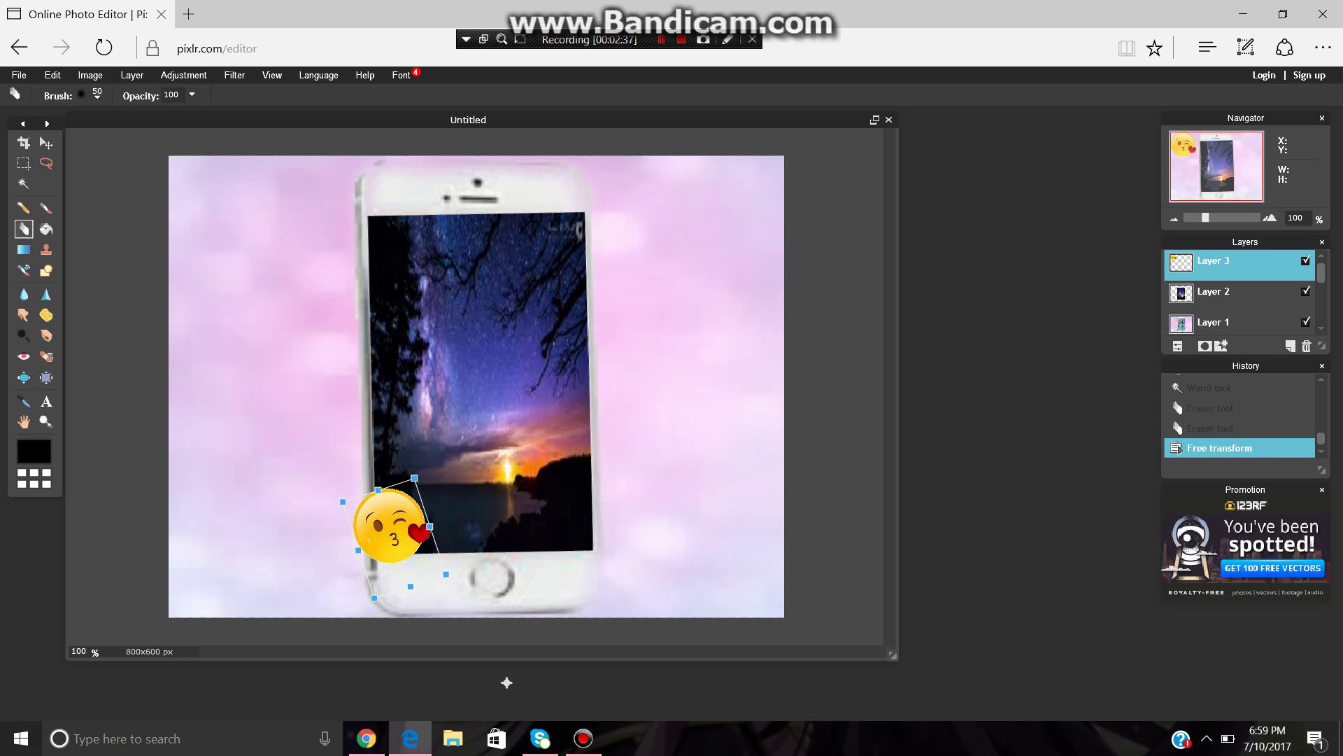
{"action": "left_click", "coordinate": [506, 682]}
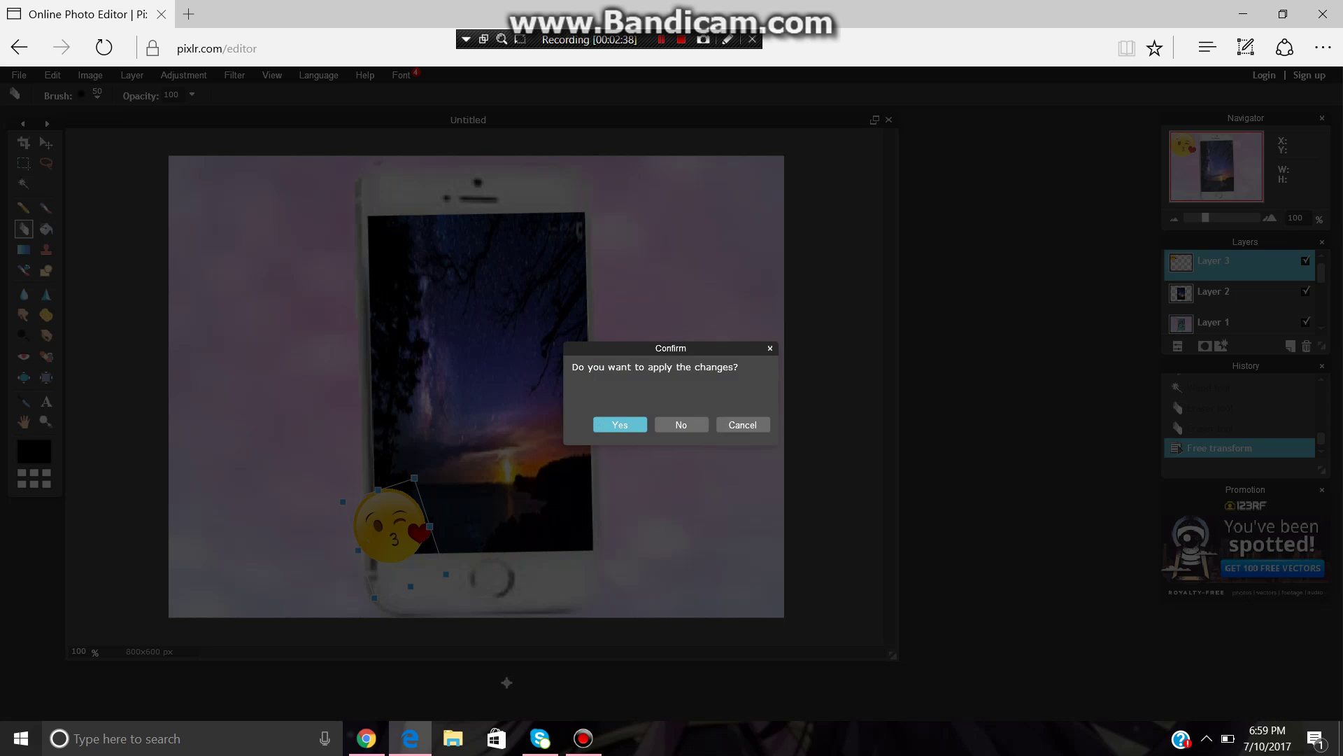
{"action": "key", "text": "Return"}
Step: Add the image of the girl avatar with the black visor as a new layer
{"action": "left_click", "coordinate": [132, 74]}
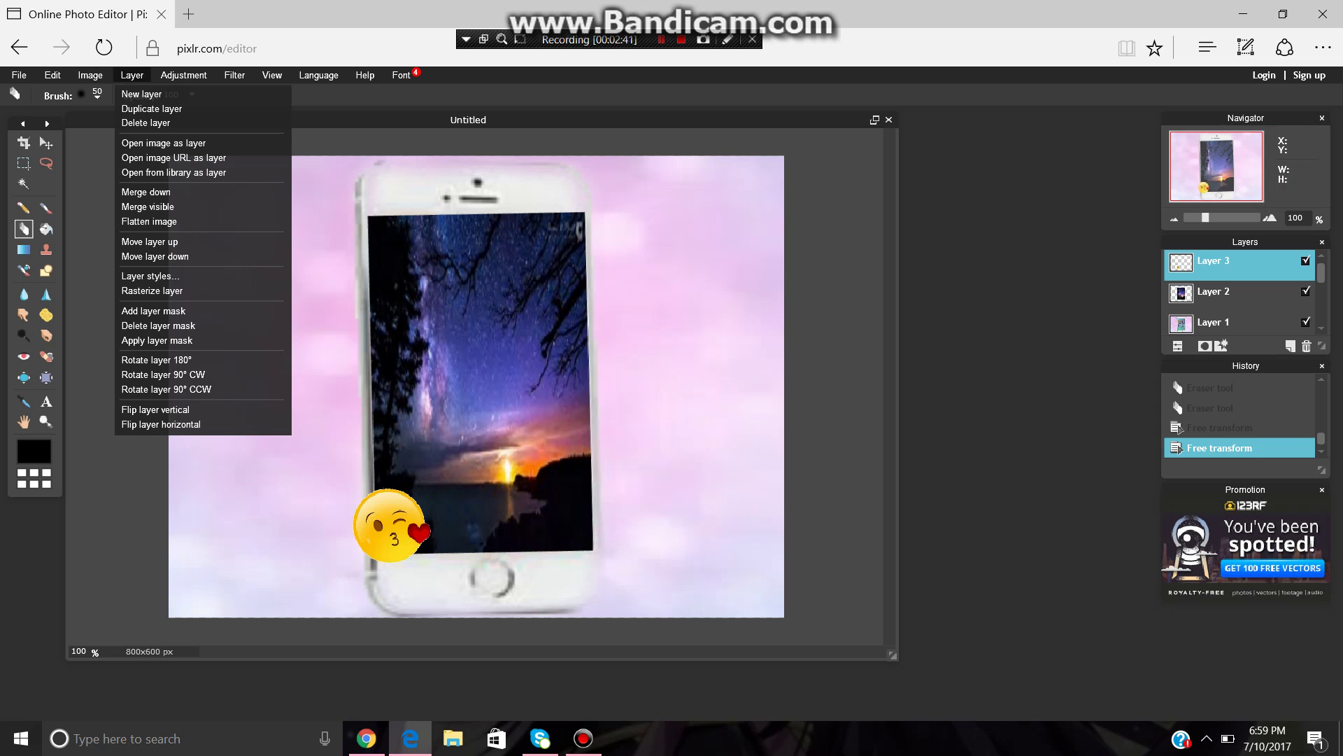
{"action": "key", "text": "ctrl+o"}
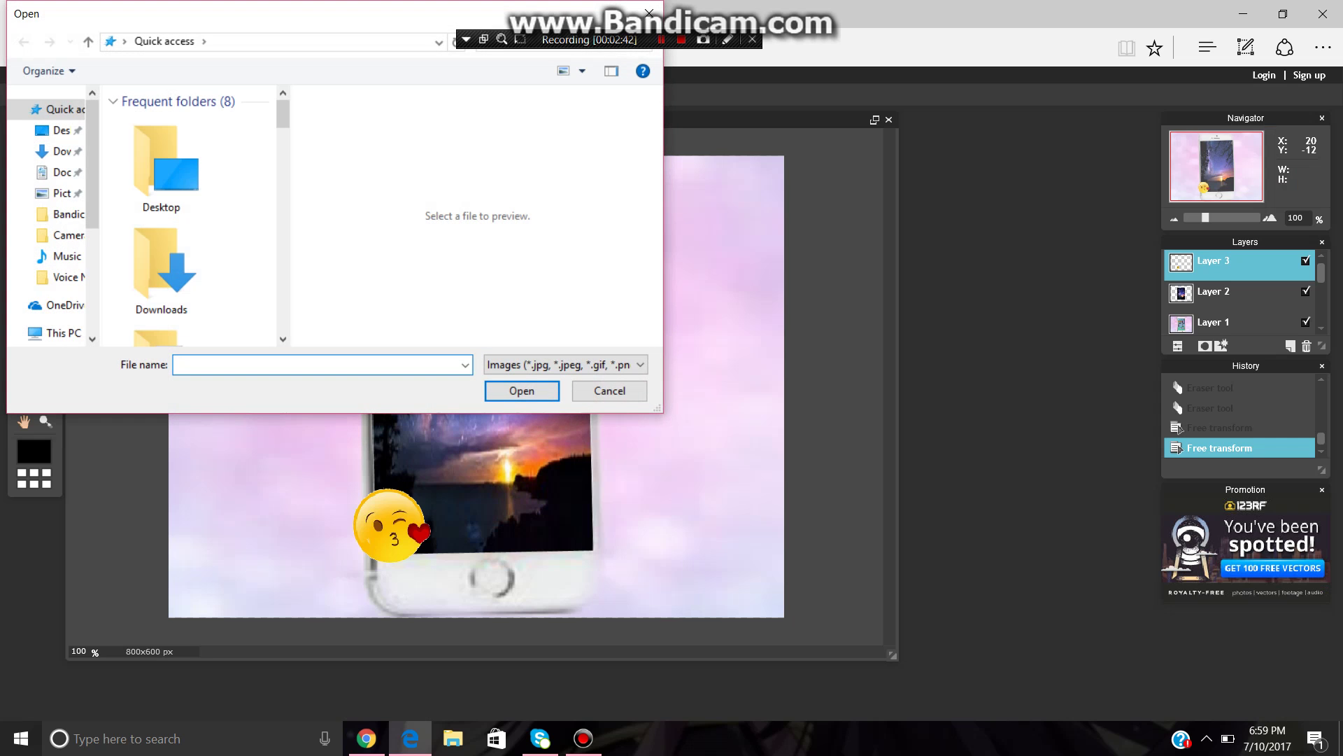
{"action": "scroll", "coordinate": [161, 210], "scroll_direction": "down", "scroll_amount": 5}
{"action": "scroll", "coordinate": [168, 210], "scroll_direction": "down", "scroll_amount": 5}
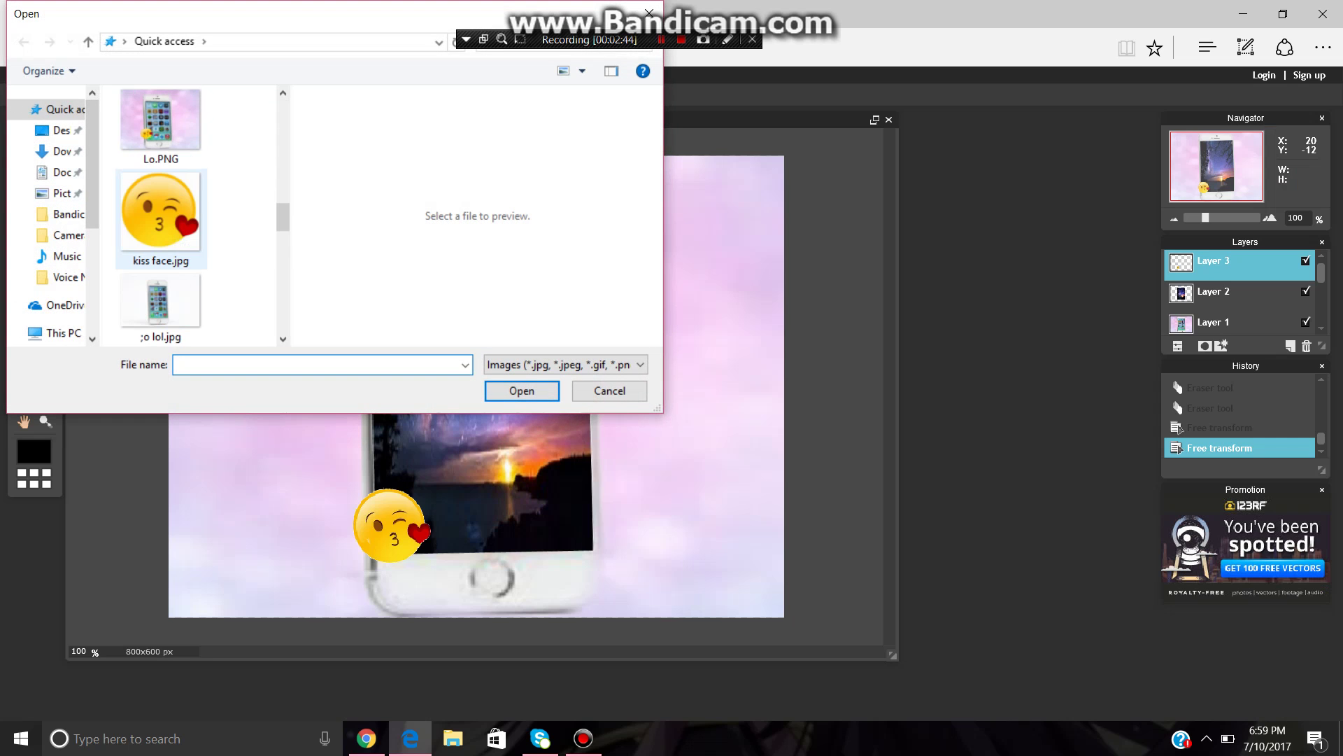
{"action": "scroll", "coordinate": [178, 210], "scroll_direction": "up", "scroll_amount": 1}
{"action": "double_click", "coordinate": [183, 146]}
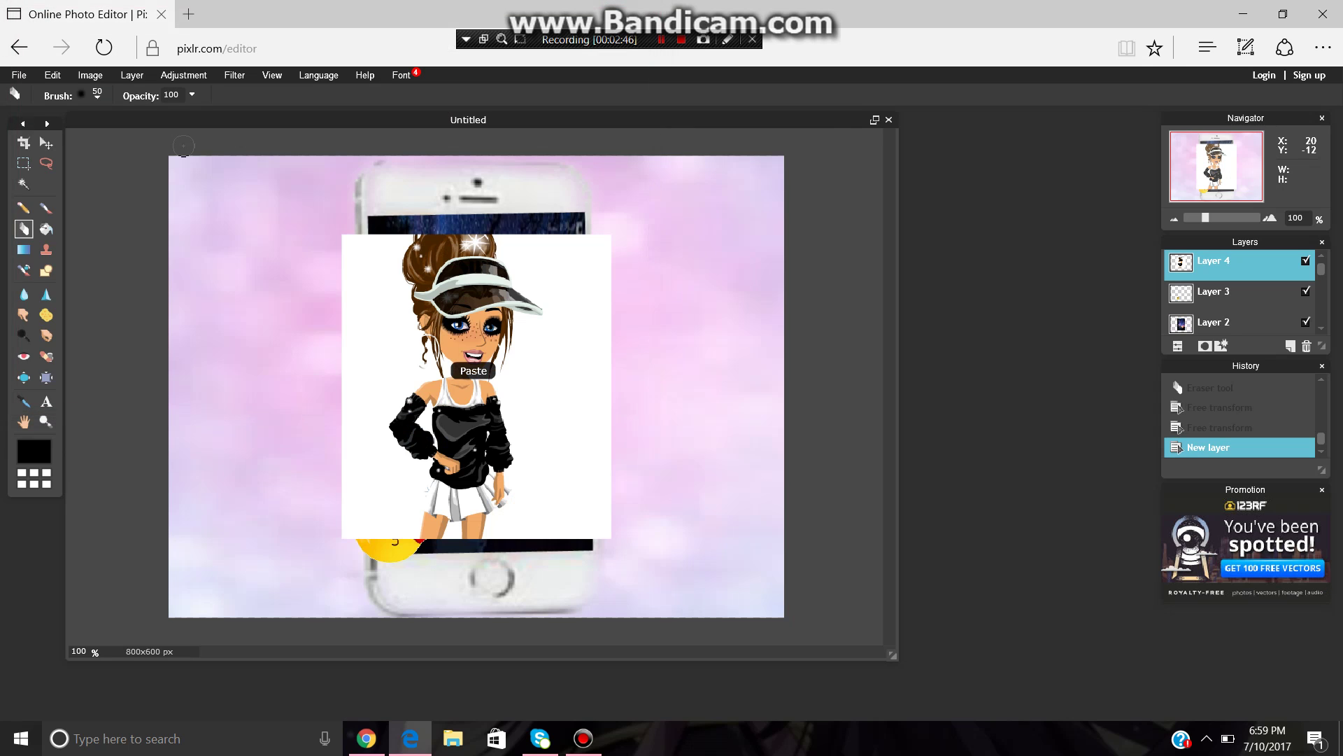
Step: Select the white background on both sides of the girl avatar with the Wand tool
{"action": "left_click", "coordinate": [23, 184]}
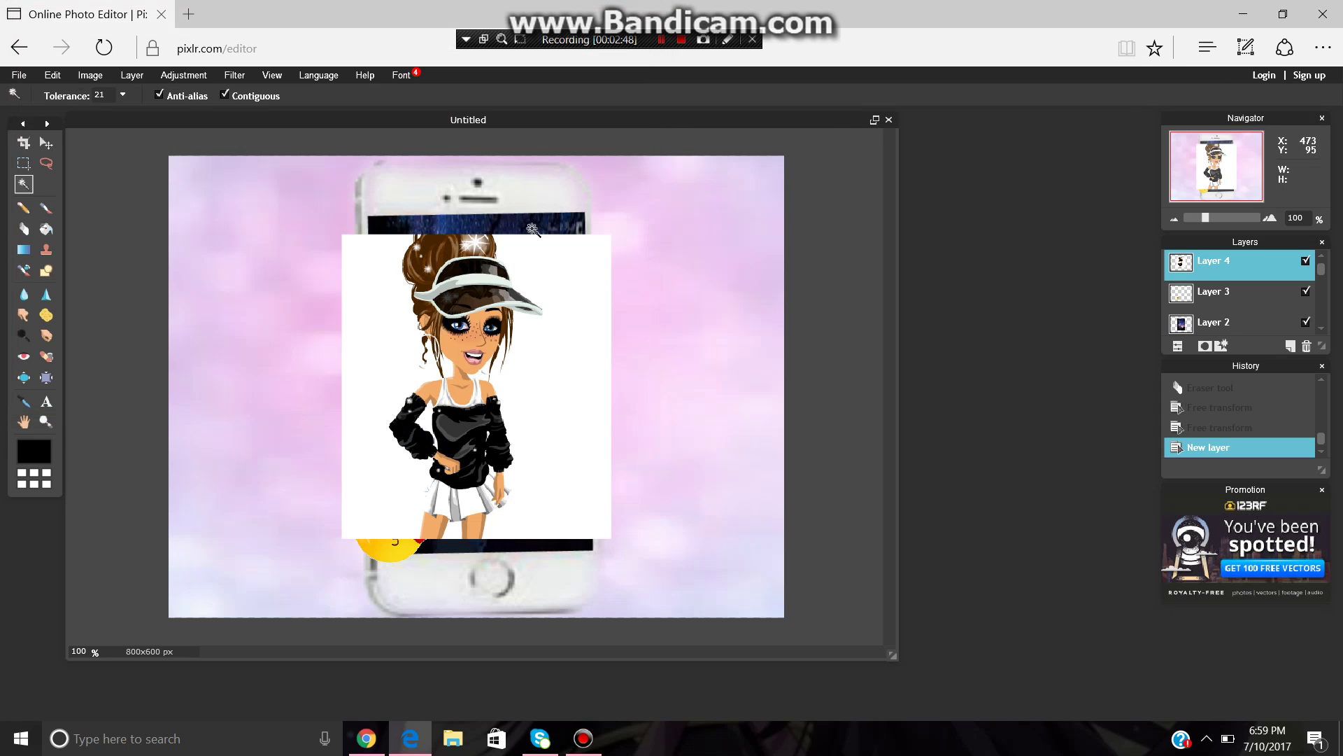
{"action": "left_click", "coordinate": [539, 339]}
{"action": "left_click", "coordinate": [23, 229]}
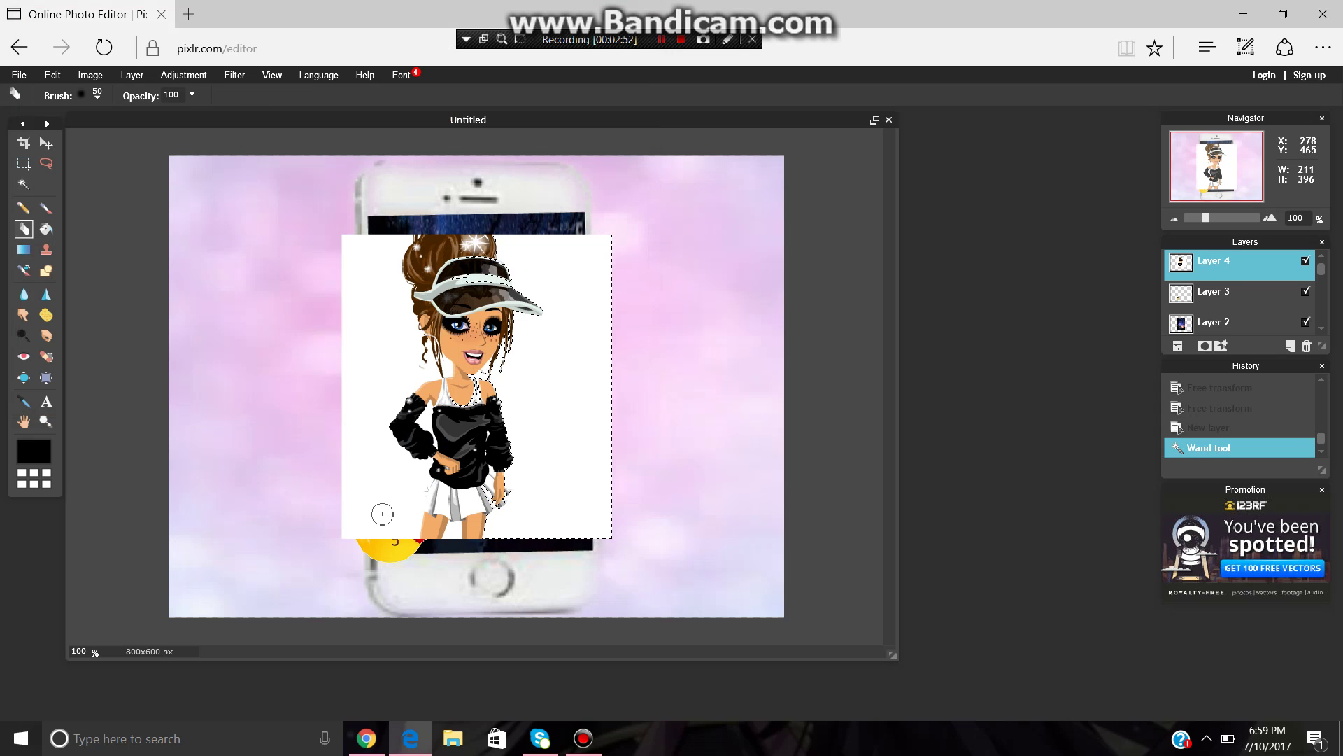
{"action": "left_click", "coordinate": [409, 521]}
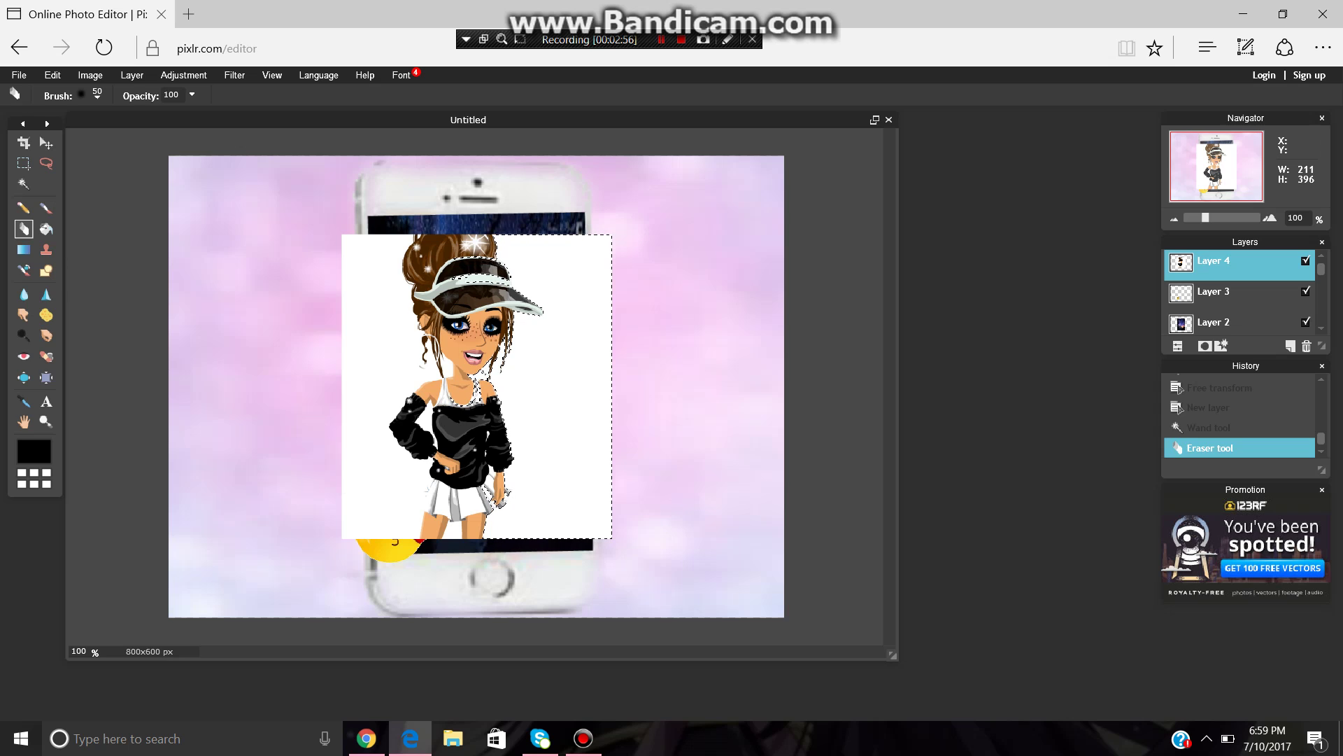
{"action": "left_click", "coordinate": [23, 184]}
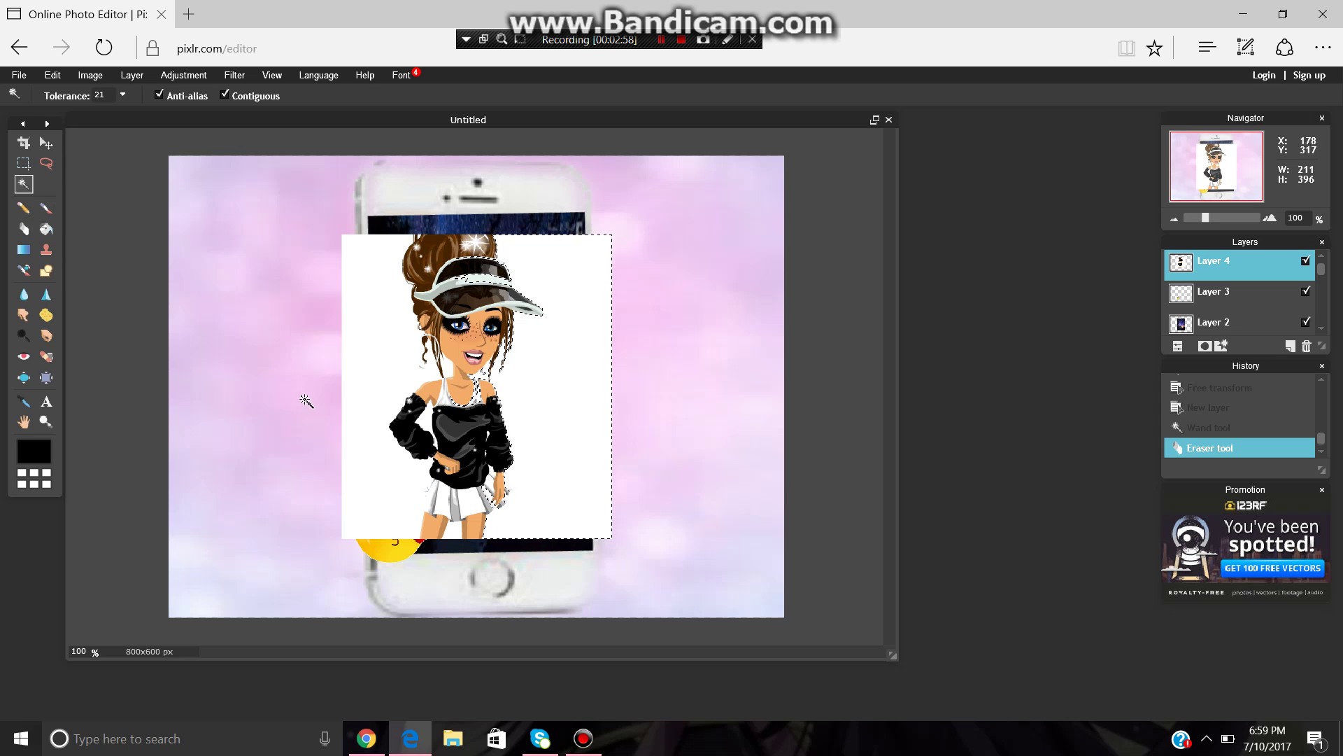
{"action": "left_click", "coordinate": [345, 385]}
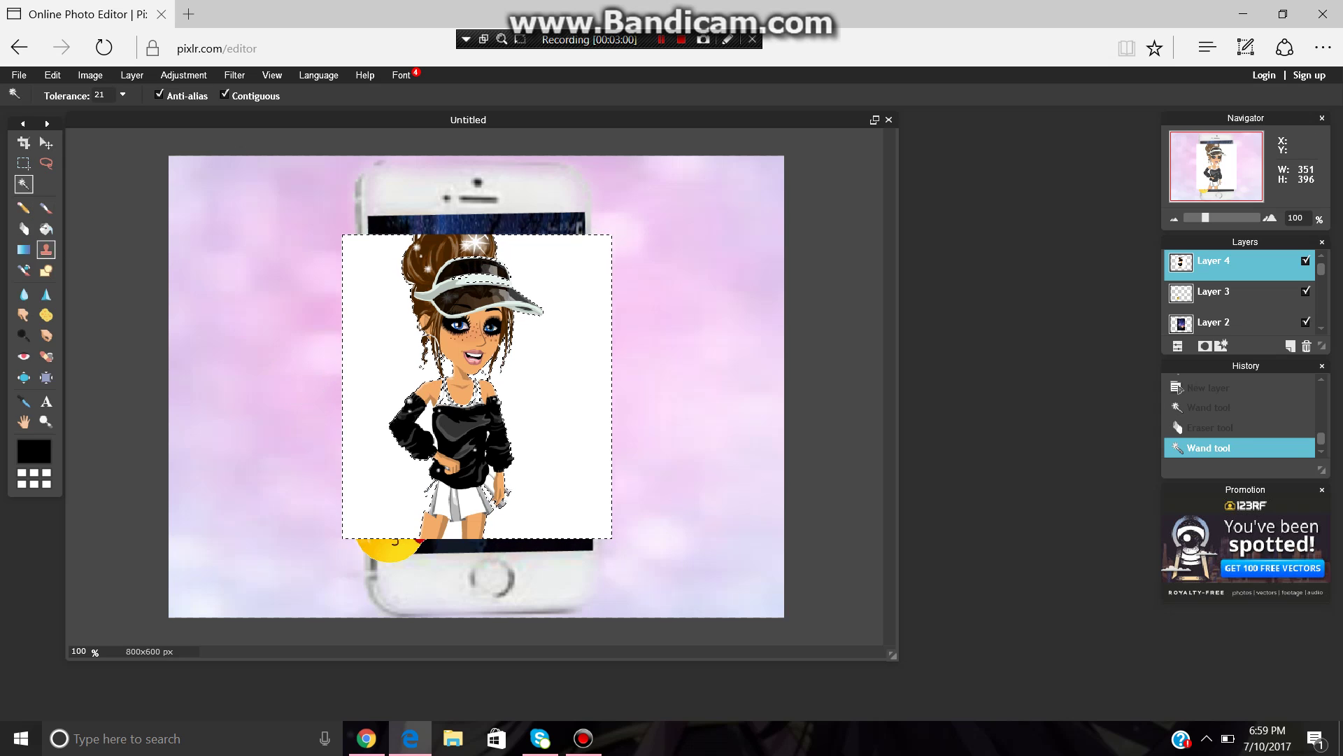
Step: Erase the selected white background left of the girl avatar with the Eraser tool, down to the kiss emoji
{"action": "left_click", "coordinate": [23, 228]}
{"action": "mouse_move", "coordinate": [336, 521]}
{"action": "left_mouse_down"}
{"action": "mouse_move", "coordinate": [374, 403]}
{"action": "mouse_move", "coordinate": [395, 521]}
{"action": "mouse_move", "coordinate": [365, 519]}
{"action": "mouse_move", "coordinate": [357, 494]}
{"action": "mouse_move", "coordinate": [362, 556]}
{"action": "mouse_move", "coordinate": [391, 427]}
{"action": "mouse_move", "coordinate": [331, 483]}
{"action": "mouse_move", "coordinate": [352, 458]}
{"action": "mouse_move", "coordinate": [354, 471]}
{"action": "mouse_move", "coordinate": [361, 373]}
{"action": "mouse_move", "coordinate": [358, 391]}
{"action": "mouse_move", "coordinate": [383, 326]}
{"action": "mouse_move", "coordinate": [366, 285]}
{"action": "mouse_move", "coordinate": [336, 326]}
{"action": "mouse_move", "coordinate": [335, 401]}
{"action": "mouse_move", "coordinate": [365, 301]}
{"action": "mouse_move", "coordinate": [349, 261]}
{"action": "mouse_move", "coordinate": [365, 191]}
{"action": "left_mouse_up"}
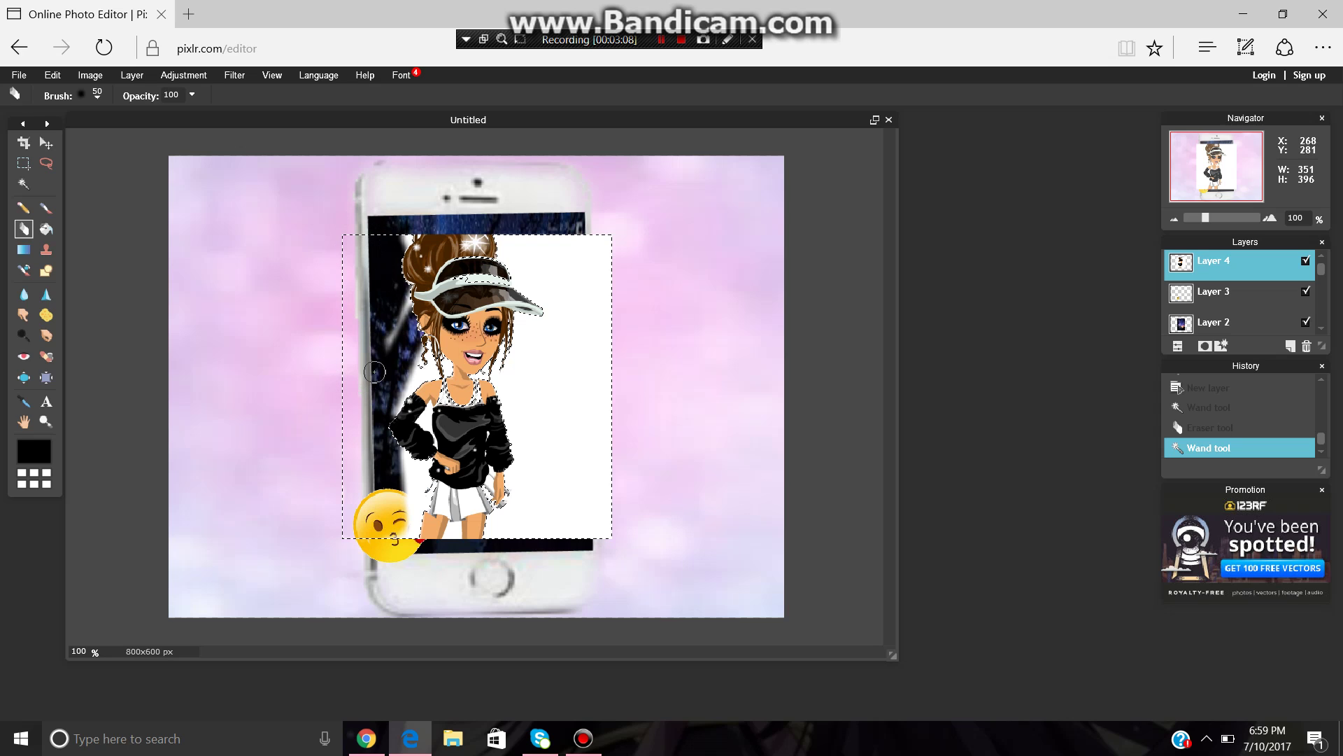
{"action": "mouse_move", "coordinate": [374, 371]}
{"action": "left_mouse_down"}
{"action": "mouse_move", "coordinate": [412, 320]}
{"action": "mouse_move", "coordinate": [394, 308]}
{"action": "mouse_move", "coordinate": [409, 234]}
{"action": "left_mouse_up"}
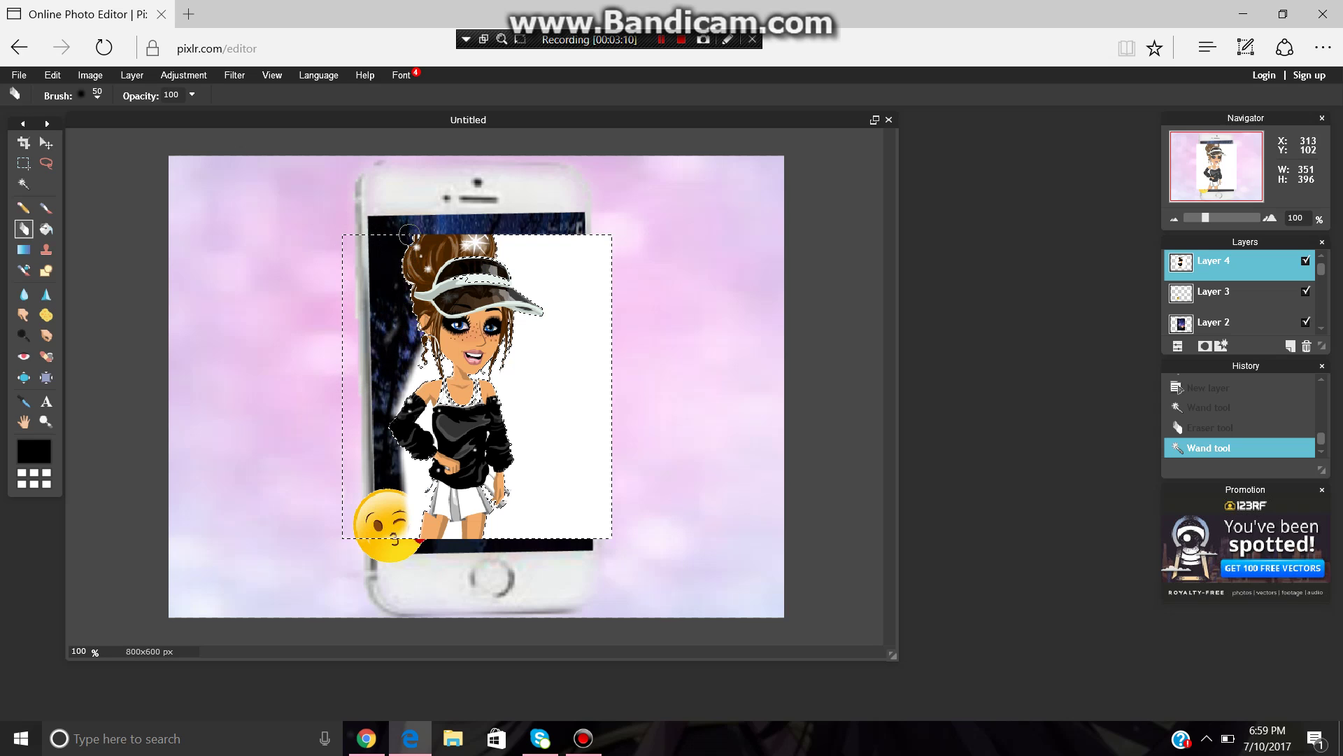
{"action": "left_click_drag", "start_coordinate": [339, 368], "coordinate": [353, 428]}
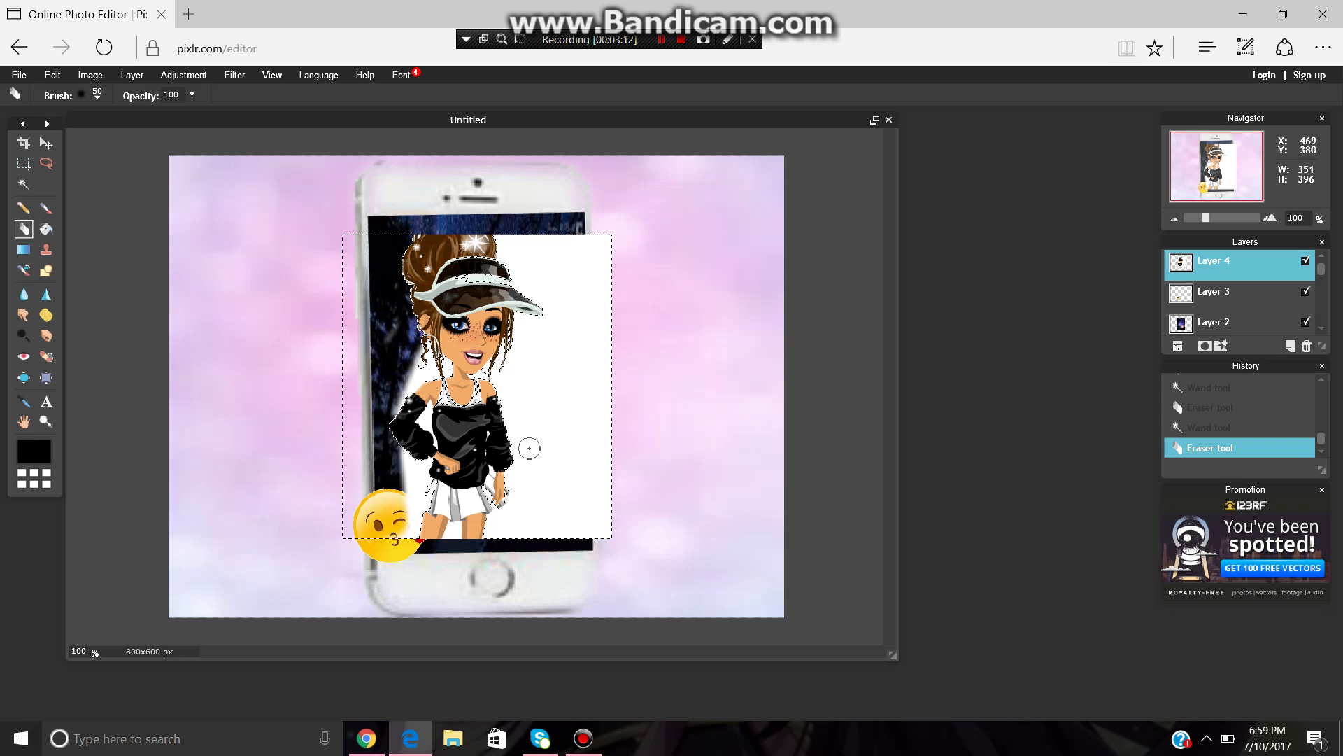
{"action": "mouse_move", "coordinate": [398, 548]}
{"action": "left_mouse_down"}
{"action": "mouse_move", "coordinate": [416, 492]}
{"action": "mouse_move", "coordinate": [393, 454]}
{"action": "mouse_move", "coordinate": [422, 469]}
{"action": "left_mouse_up"}
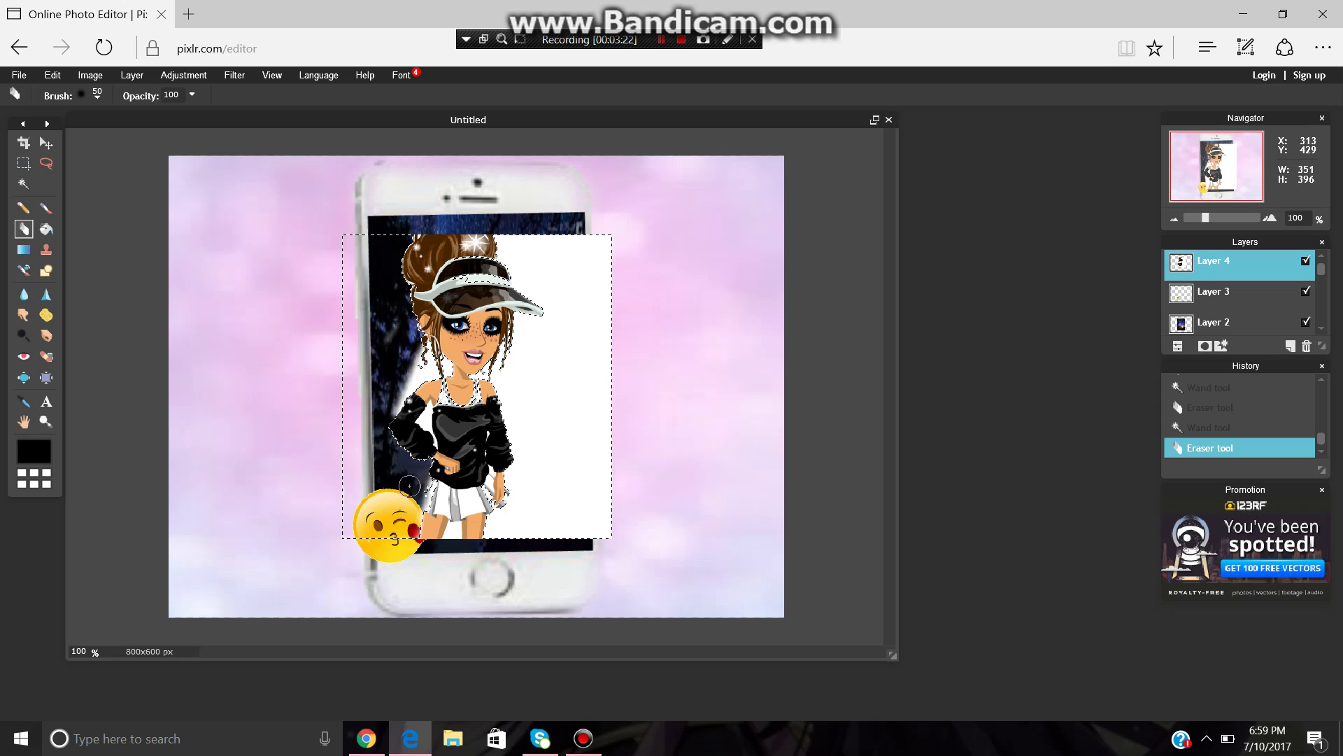
Step: Erase the selected white background right of the girl avatar and the leftover white around her hair and shoulders
{"action": "mouse_move", "coordinate": [522, 530]}
{"action": "left_mouse_down"}
{"action": "mouse_move", "coordinate": [487, 534]}
{"action": "mouse_move", "coordinate": [523, 501]}
{"action": "mouse_move", "coordinate": [526, 442]}
{"action": "left_mouse_up"}
{"action": "mouse_move", "coordinate": [520, 445]}
{"action": "left_mouse_down"}
{"action": "mouse_move", "coordinate": [508, 359]}
{"action": "mouse_move", "coordinate": [559, 298]}
{"action": "mouse_move", "coordinate": [529, 338]}
{"action": "mouse_move", "coordinate": [523, 325]}
{"action": "left_mouse_up"}
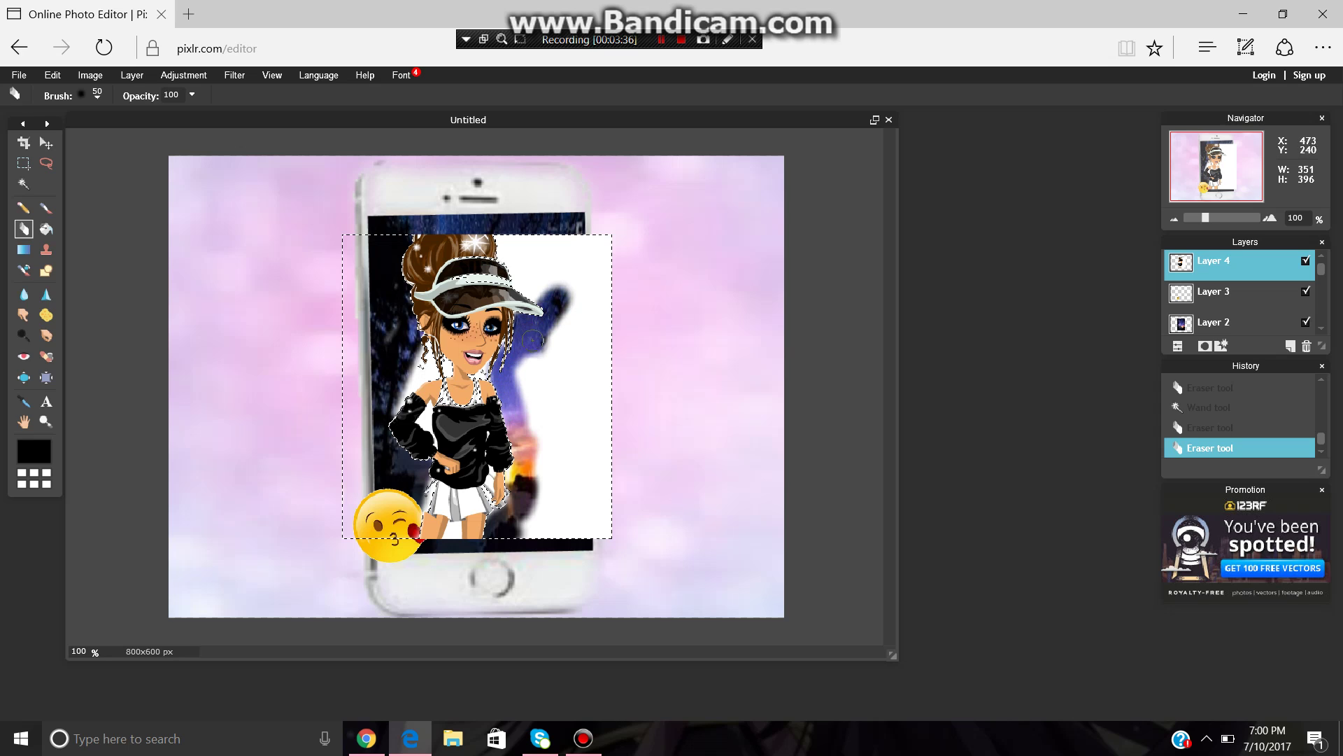
{"action": "mouse_move", "coordinate": [531, 341]}
{"action": "left_mouse_down"}
{"action": "mouse_move", "coordinate": [558, 376]}
{"action": "mouse_move", "coordinate": [617, 288]}
{"action": "mouse_move", "coordinate": [614, 316]}
{"action": "mouse_move", "coordinate": [615, 259]}
{"action": "mouse_move", "coordinate": [578, 240]}
{"action": "mouse_move", "coordinate": [531, 251]}
{"action": "mouse_move", "coordinate": [503, 237]}
{"action": "mouse_move", "coordinate": [528, 241]}
{"action": "mouse_move", "coordinate": [503, 245]}
{"action": "mouse_move", "coordinate": [550, 307]}
{"action": "mouse_move", "coordinate": [554, 272]}
{"action": "mouse_move", "coordinate": [564, 287]}
{"action": "mouse_move", "coordinate": [536, 269]}
{"action": "mouse_move", "coordinate": [577, 267]}
{"action": "mouse_move", "coordinate": [584, 301]}
{"action": "mouse_move", "coordinate": [591, 253]}
{"action": "mouse_move", "coordinate": [546, 255]}
{"action": "mouse_move", "coordinate": [576, 329]}
{"action": "mouse_move", "coordinate": [534, 375]}
{"action": "mouse_move", "coordinate": [520, 423]}
{"action": "mouse_move", "coordinate": [519, 369]}
{"action": "mouse_move", "coordinate": [550, 468]}
{"action": "mouse_move", "coordinate": [539, 402]}
{"action": "mouse_move", "coordinate": [591, 416]}
{"action": "mouse_move", "coordinate": [582, 449]}
{"action": "mouse_move", "coordinate": [595, 368]}
{"action": "mouse_move", "coordinate": [530, 552]}
{"action": "mouse_move", "coordinate": [565, 547]}
{"action": "mouse_move", "coordinate": [642, 455]}
{"action": "mouse_move", "coordinate": [570, 541]}
{"action": "mouse_move", "coordinate": [621, 407]}
{"action": "mouse_move", "coordinate": [591, 422]}
{"action": "mouse_move", "coordinate": [554, 527]}
{"action": "mouse_move", "coordinate": [603, 526]}
{"action": "left_mouse_up"}
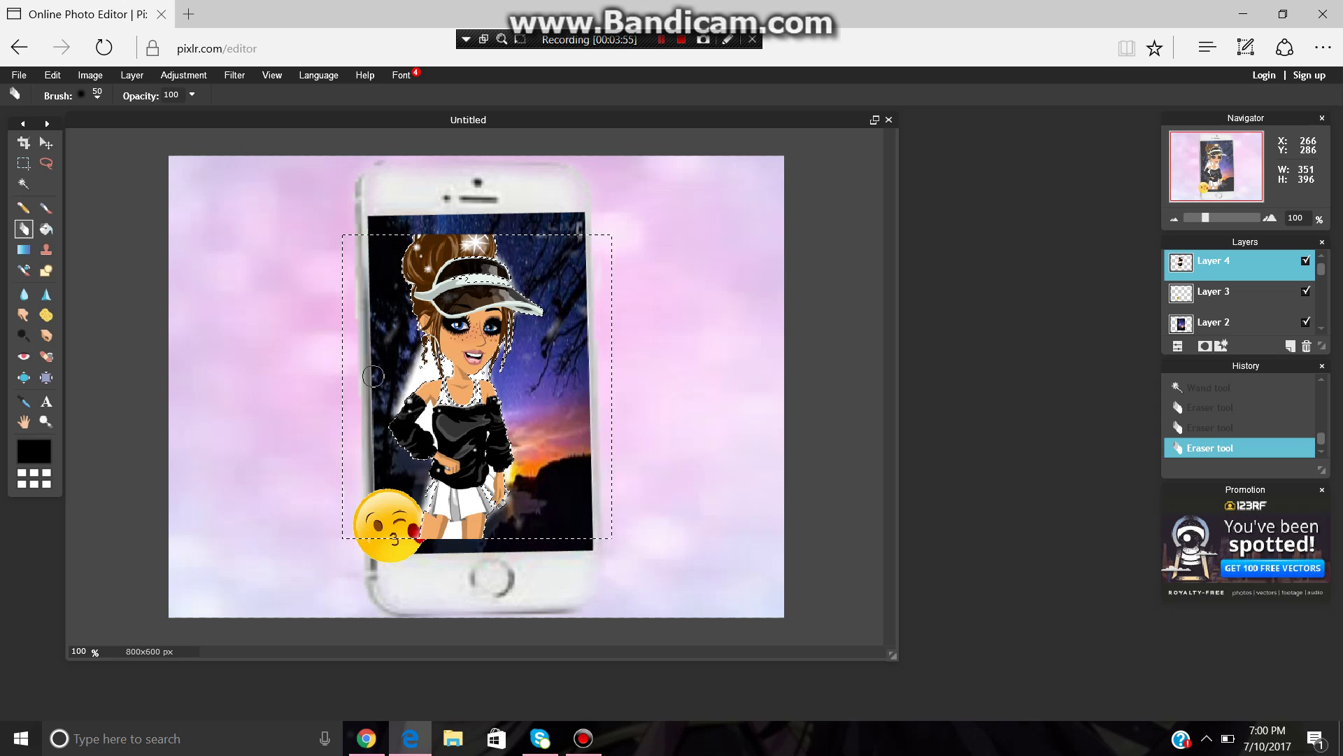
{"action": "mouse_move", "coordinate": [373, 376]}
{"action": "left_mouse_down"}
{"action": "mouse_move", "coordinate": [428, 341]}
{"action": "mouse_move", "coordinate": [375, 412]}
{"action": "mouse_move", "coordinate": [407, 382]}
{"action": "mouse_move", "coordinate": [381, 412]}
{"action": "mouse_move", "coordinate": [414, 384]}
{"action": "left_mouse_up"}
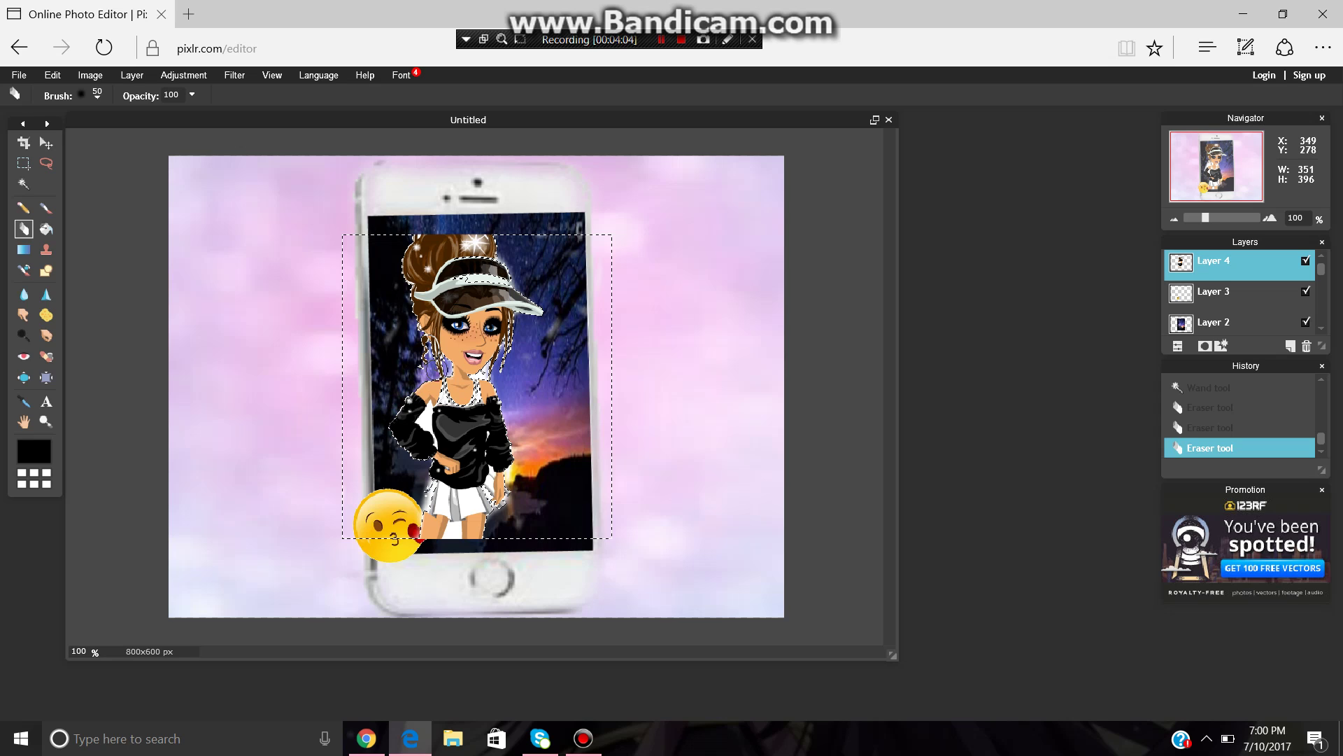
{"action": "left_click_drag", "start_coordinate": [437, 370], "coordinate": [460, 377]}
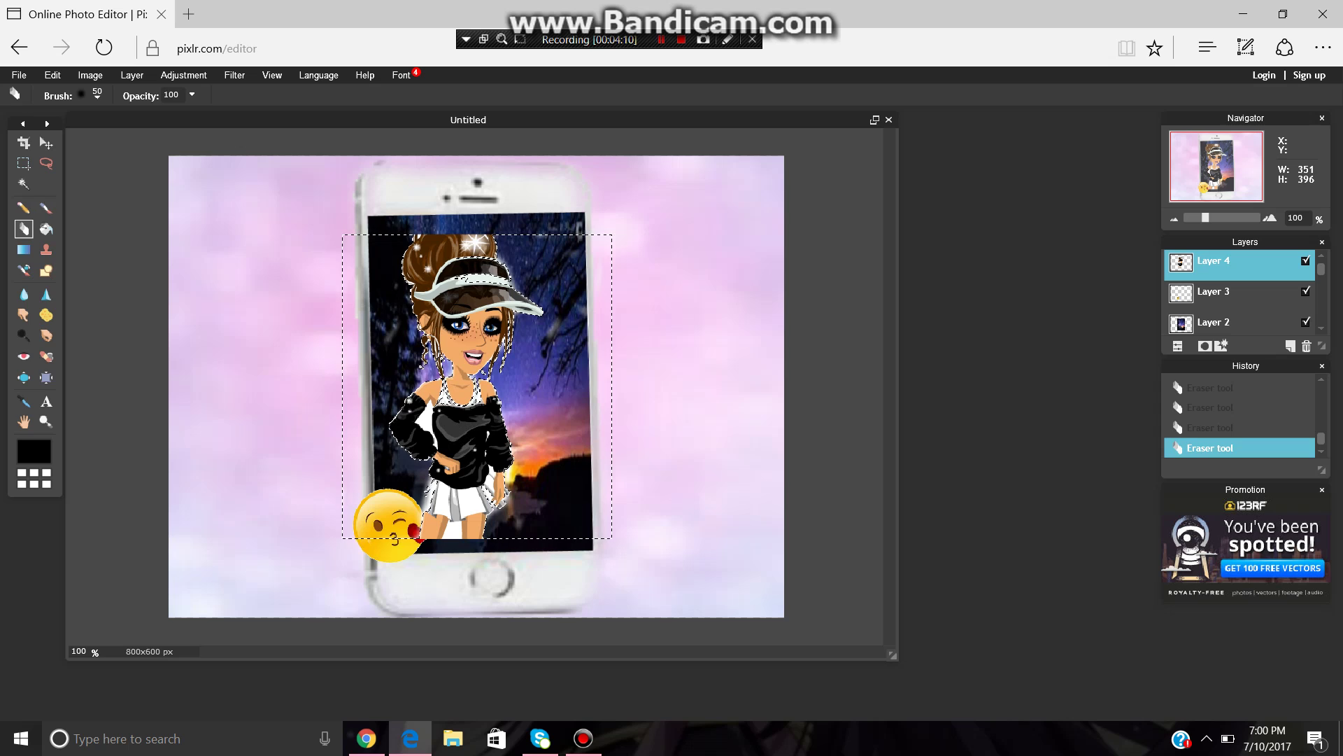
Step: Undo the last eraser stroke and select the white patch between the girl avatar's legs with the Wand tool
{"action": "left_click", "coordinate": [23, 183]}
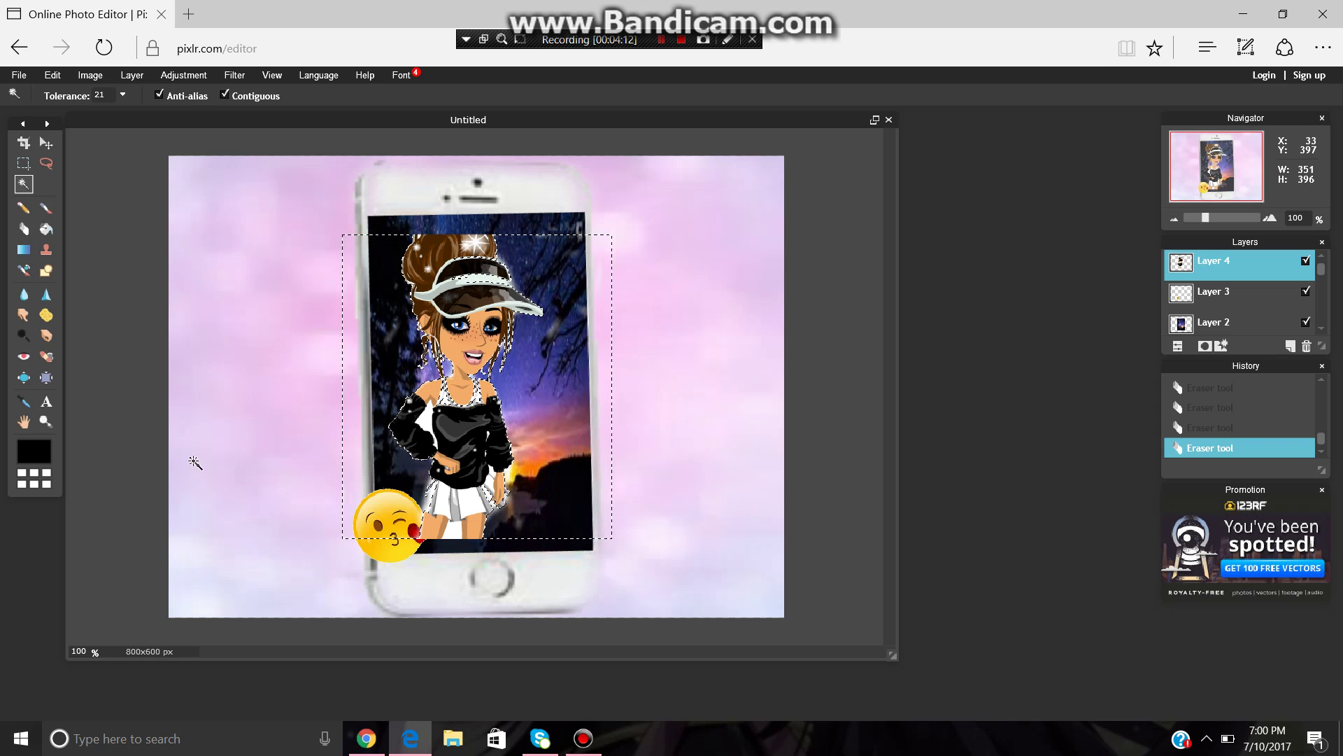
{"action": "left_click", "coordinate": [23, 228]}
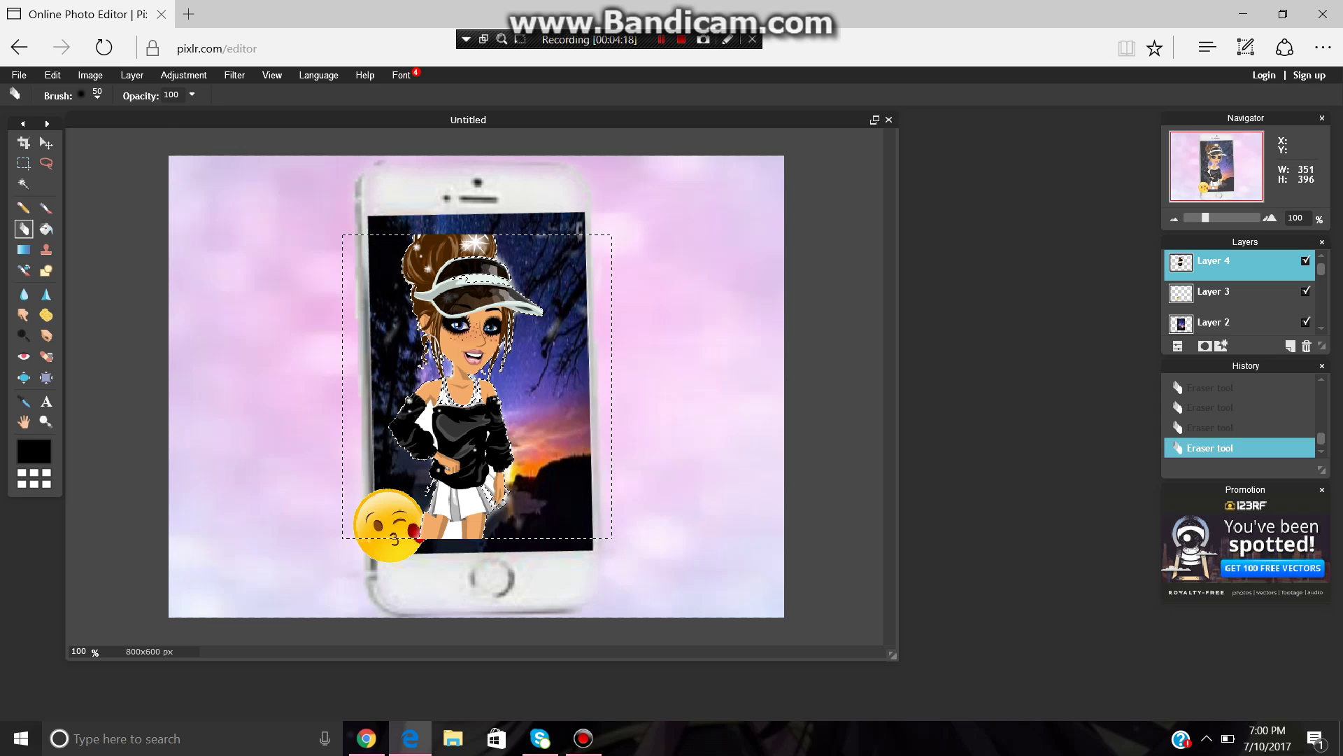
{"action": "left_click", "coordinate": [53, 75]}
{"action": "left_click", "coordinate": [56, 94]}
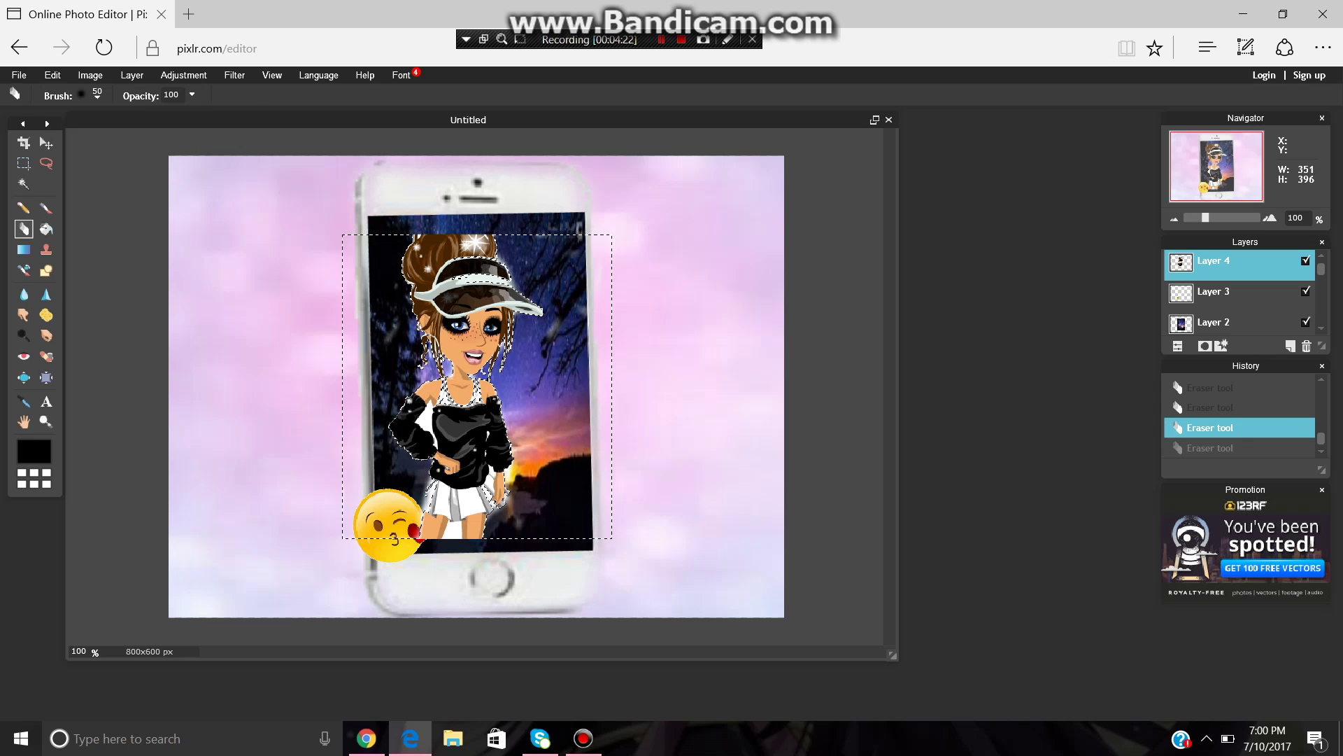
{"action": "key", "text": "w"}
{"action": "left_click", "coordinate": [431, 541]}
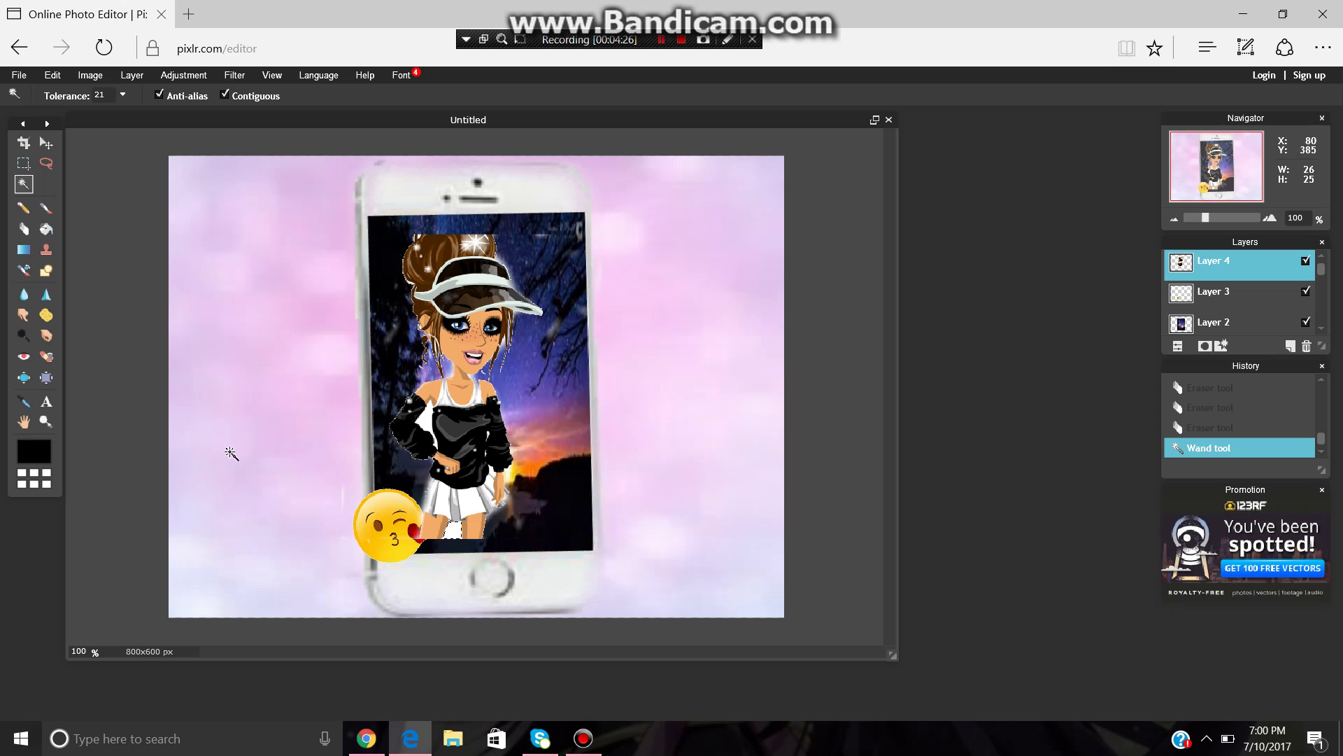
Step: Erase the selected white patch between the girl avatar's legs and clear the selection
{"action": "key", "text": "e"}
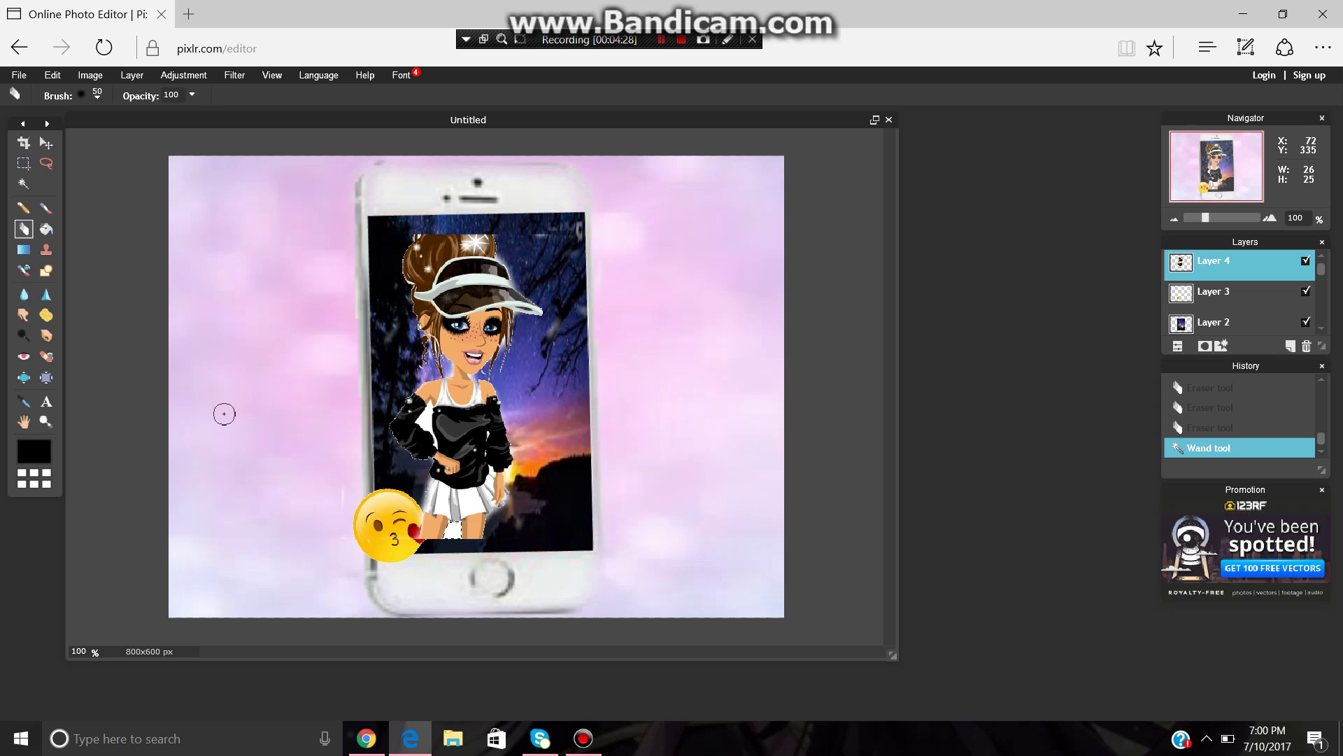
{"action": "left_click", "coordinate": [454, 534]}
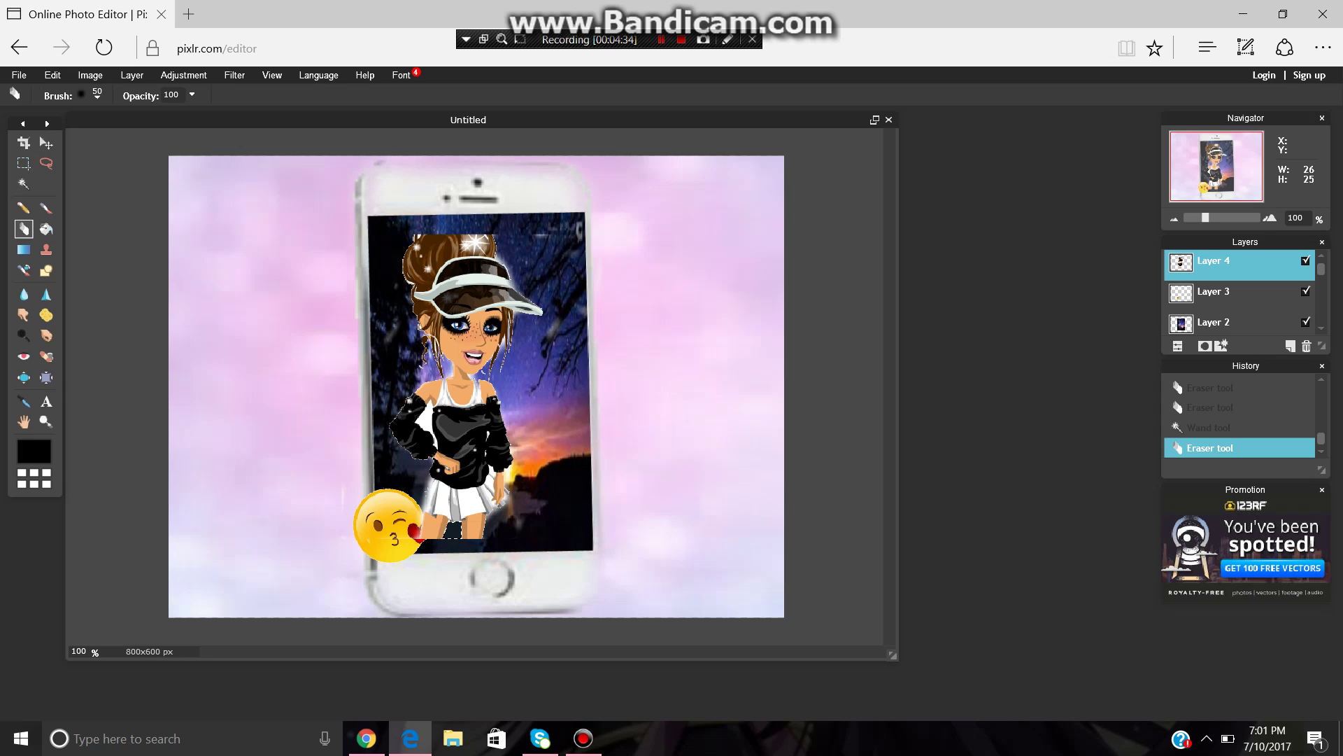
{"action": "left_click", "coordinate": [24, 184]}
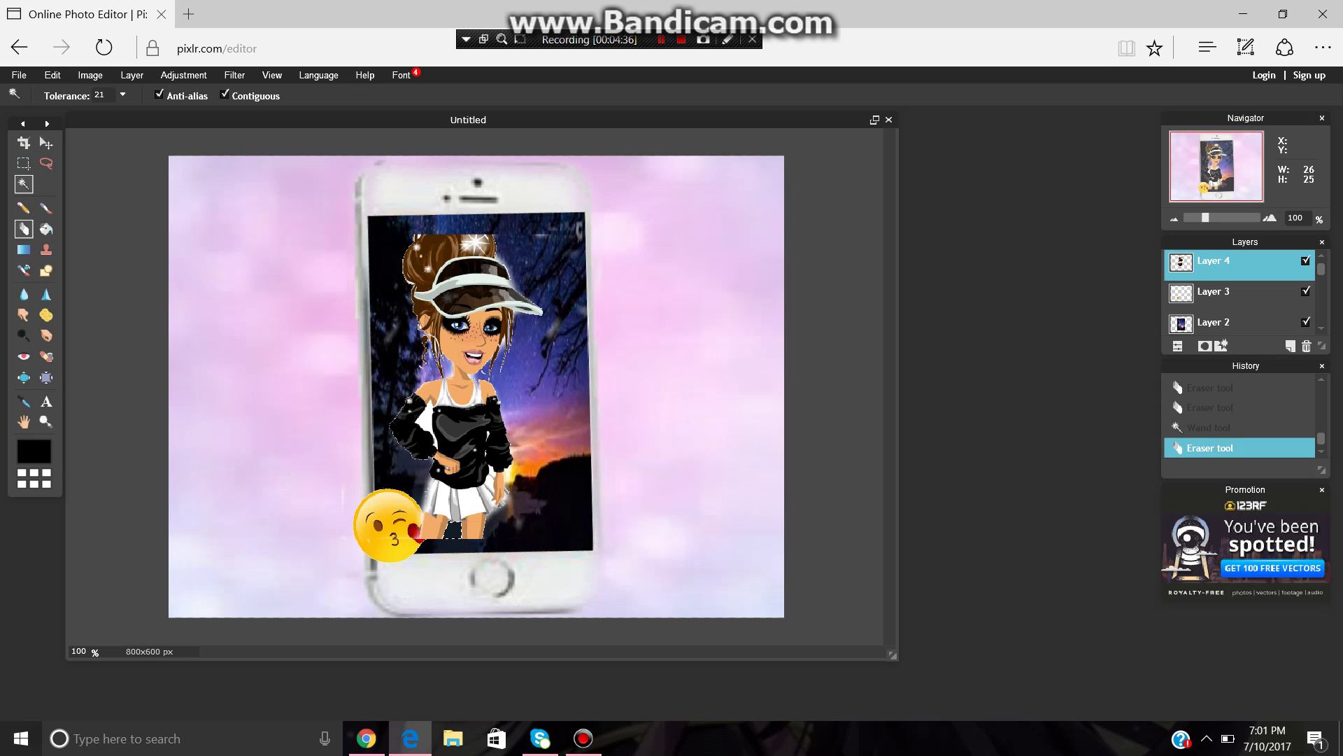
{"action": "left_click", "coordinate": [23, 229]}
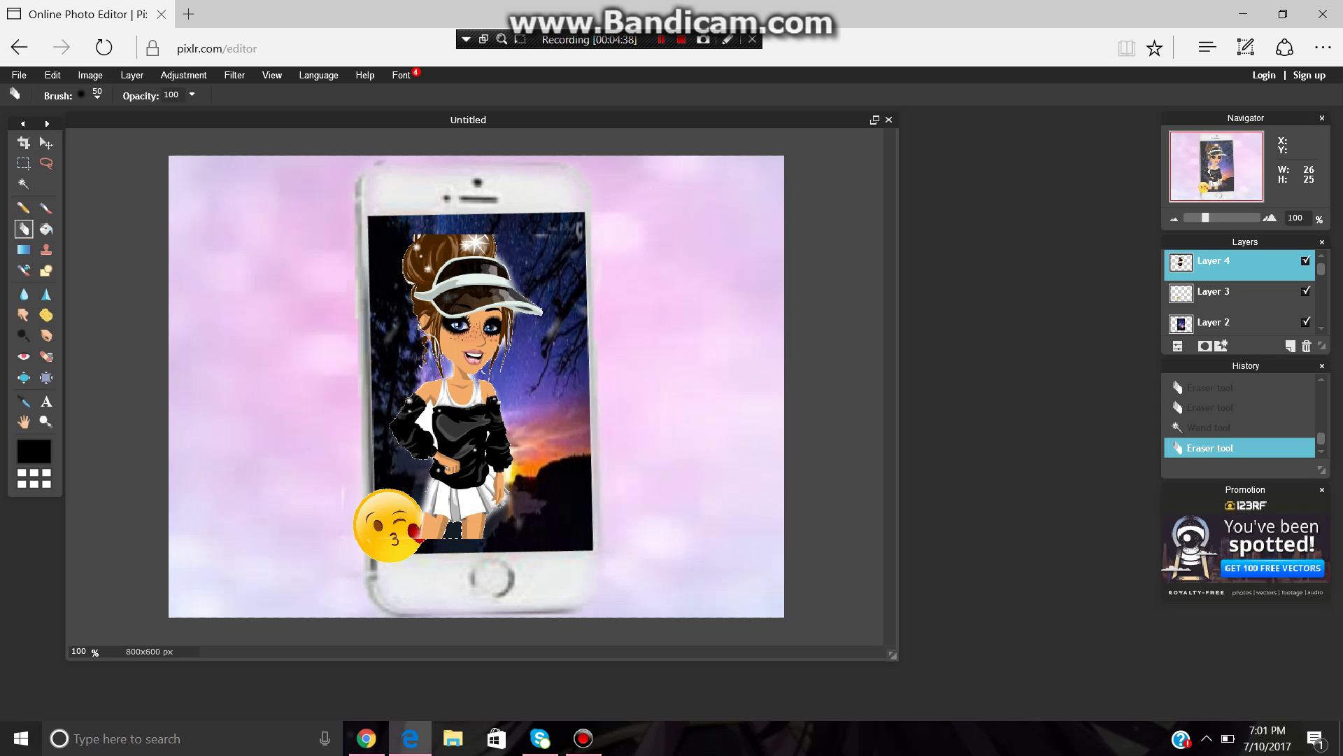
{"action": "left_click", "coordinate": [23, 184]}
{"action": "left_click", "coordinate": [327, 373]}
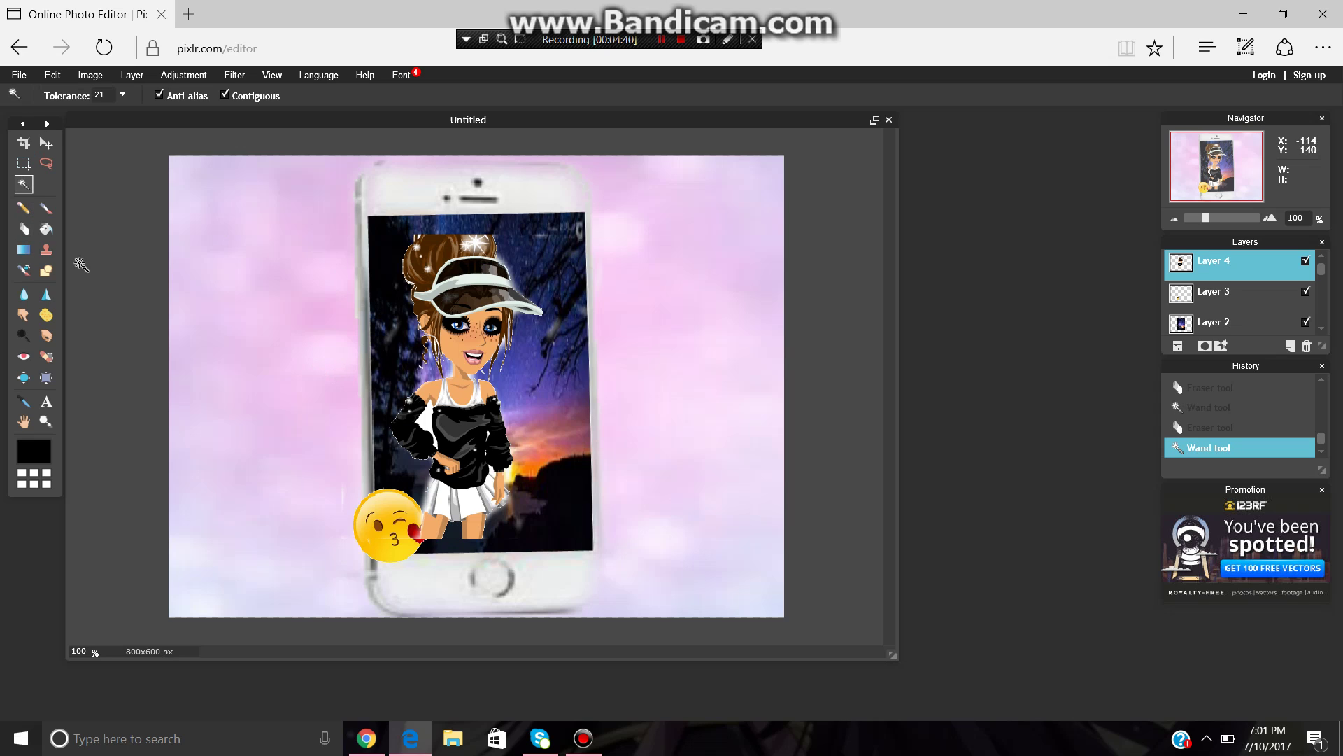
Step: Erase the leftover white specks beside the girl avatar's visor and hair with the Eraser tool
{"action": "left_click", "coordinate": [23, 228]}
{"action": "left_click", "coordinate": [518, 259]}
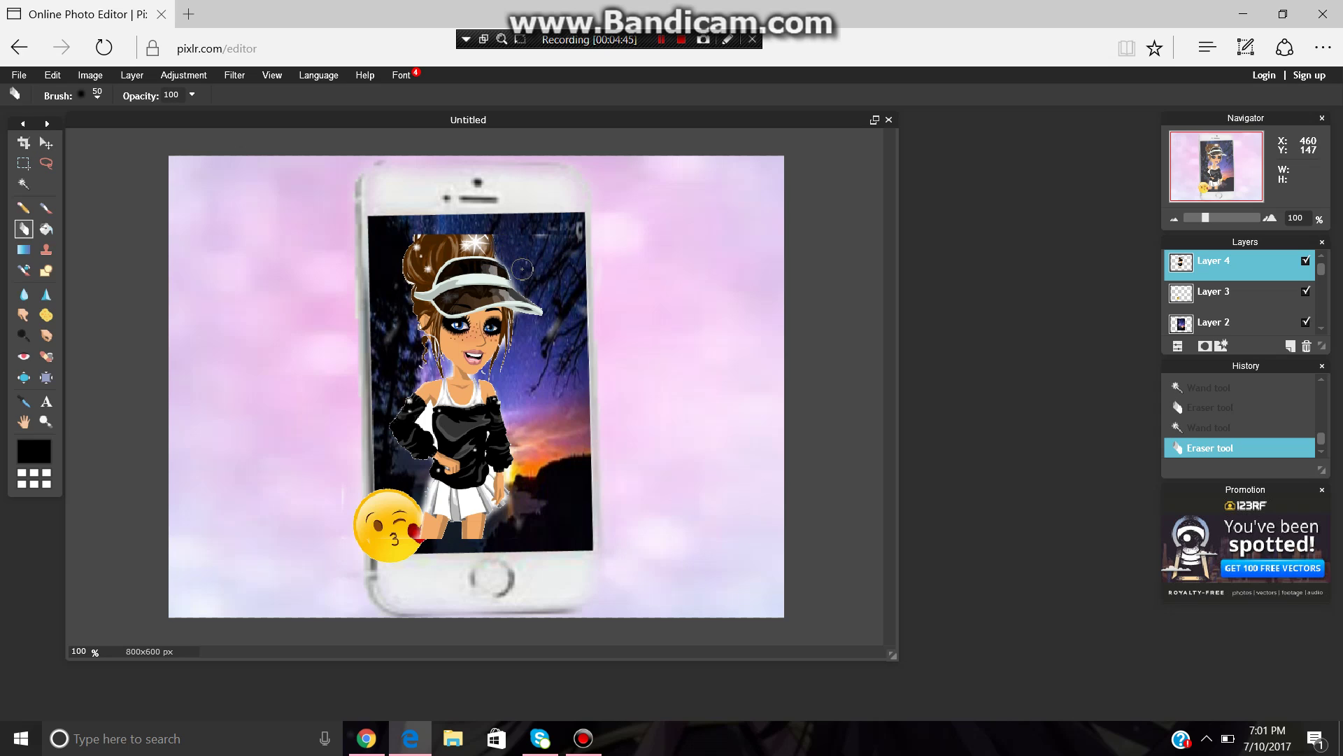
{"action": "left_click_drag", "start_coordinate": [532, 290], "coordinate": [588, 357]}
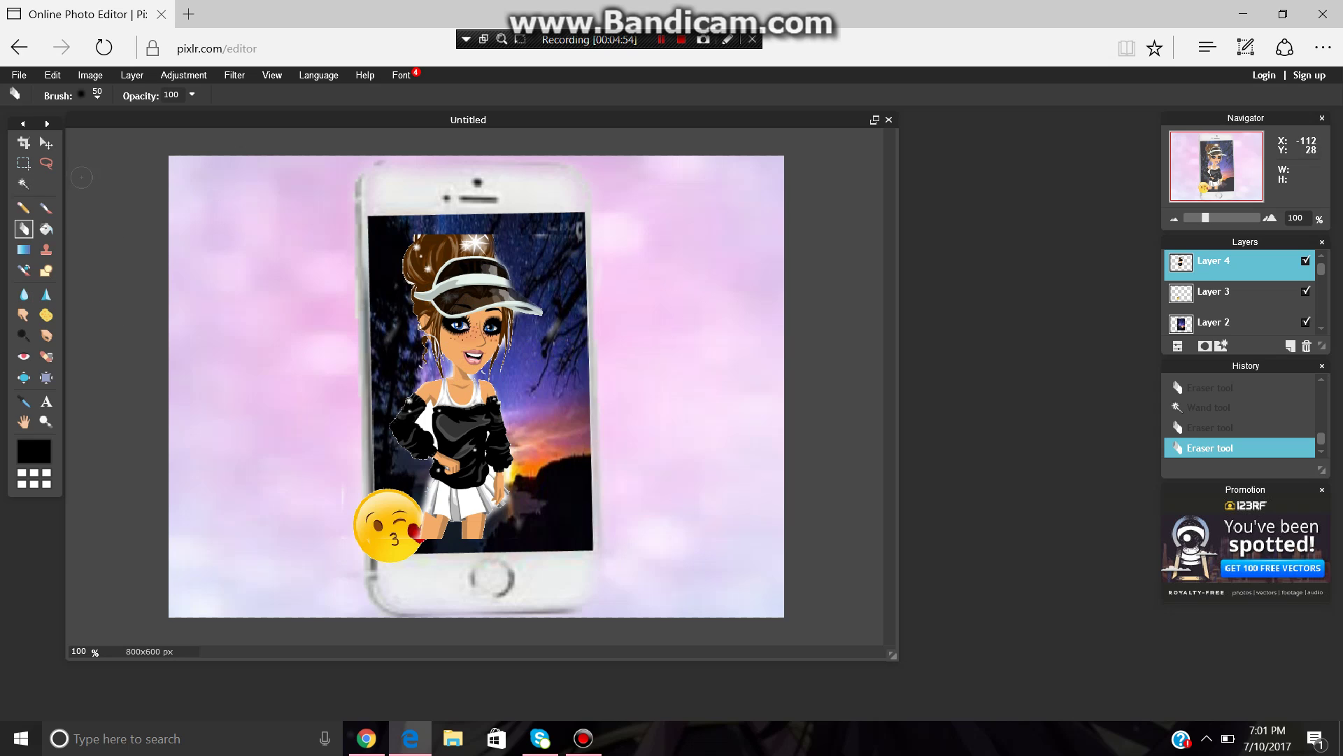
Step: Select the small white patch between the girl avatar's cheek and hair strand with the Wand tool and erase it
{"action": "left_click", "coordinate": [23, 183]}
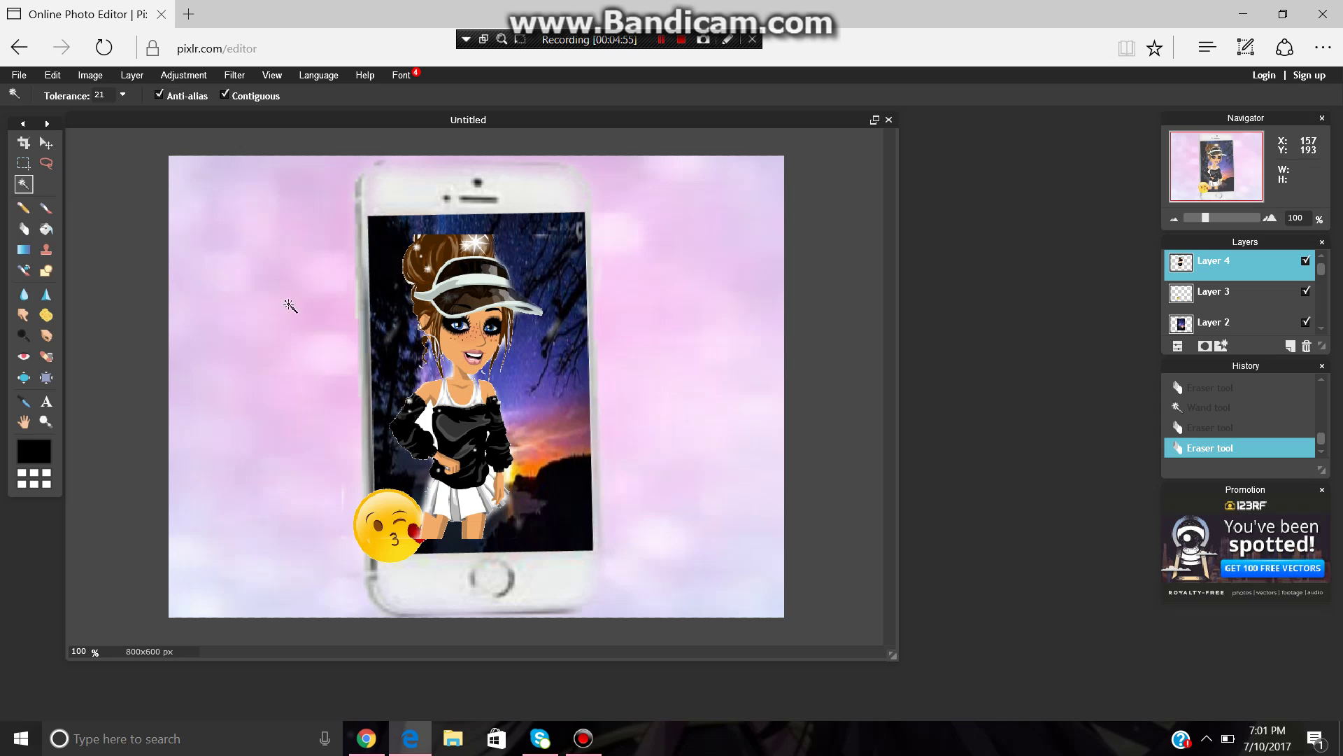
{"action": "left_click", "coordinate": [508, 342]}
{"action": "left_click", "coordinate": [419, 368]}
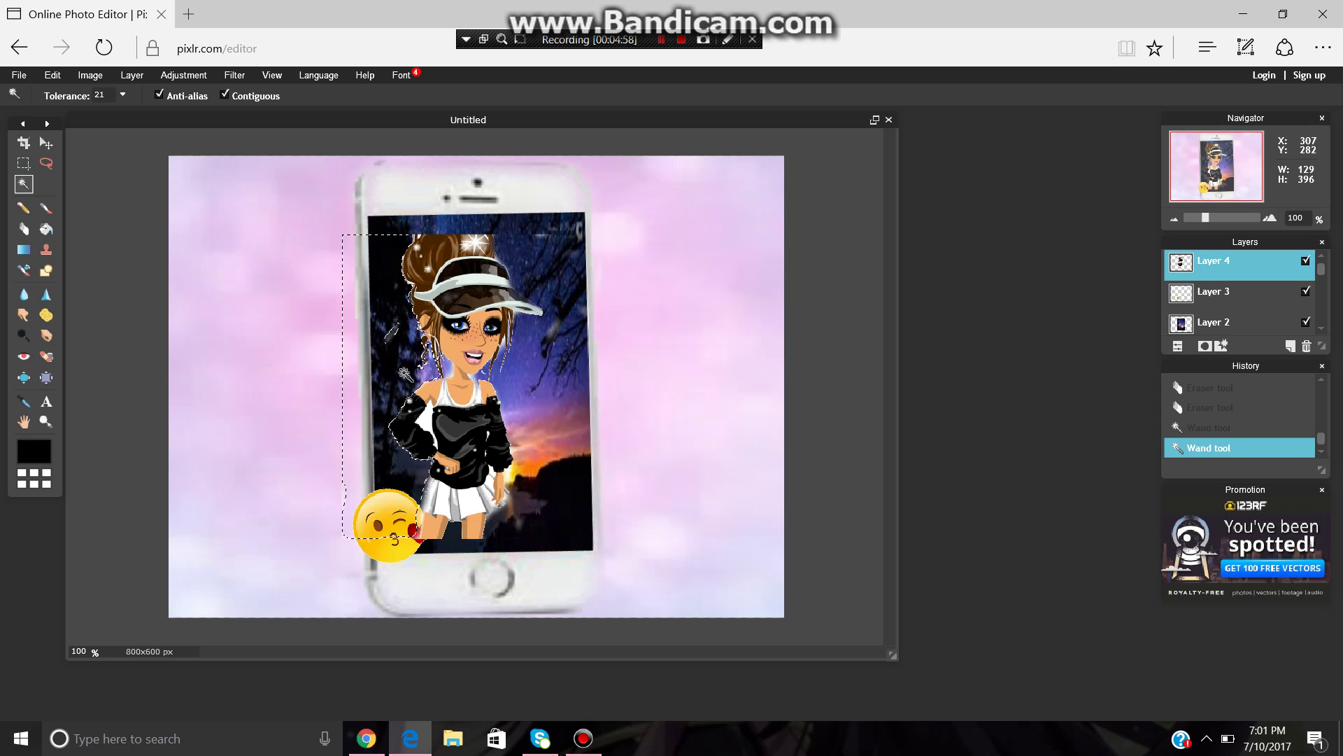
{"action": "left_click", "coordinate": [608, 354]}
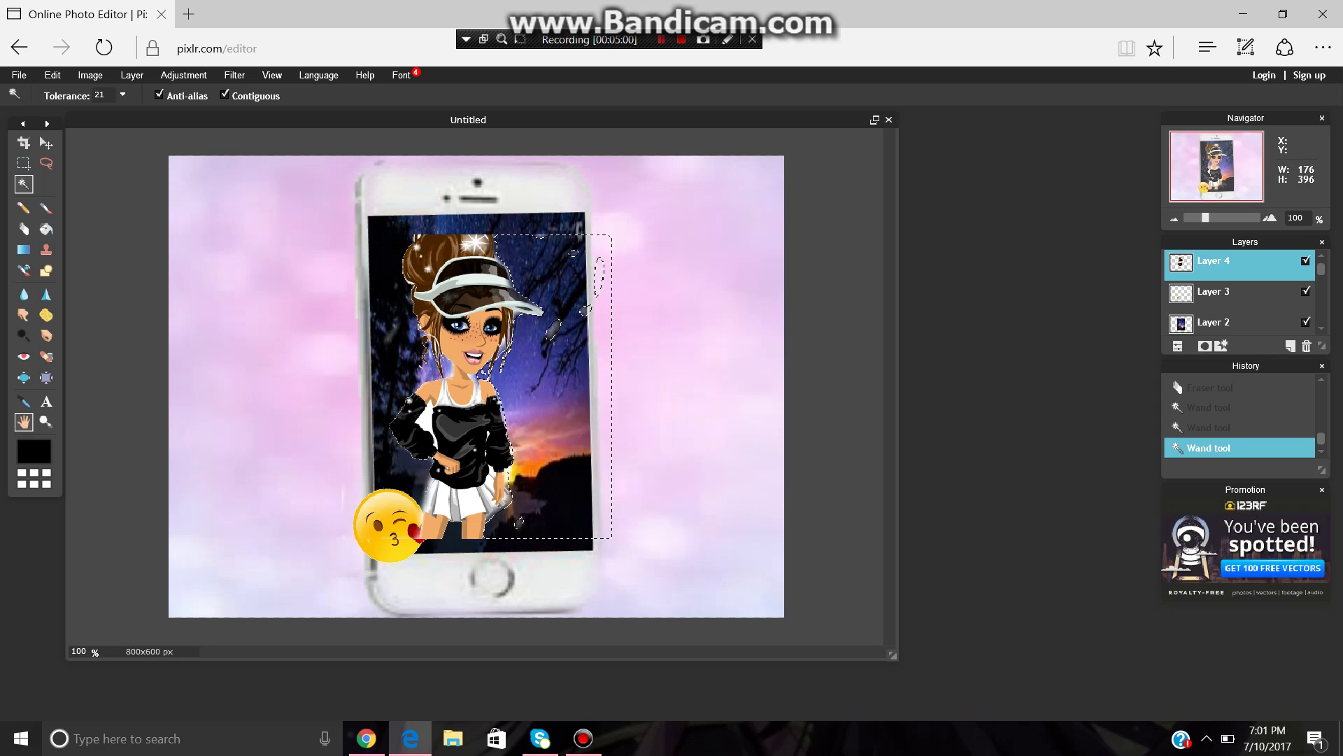
{"action": "left_click", "coordinate": [505, 349]}
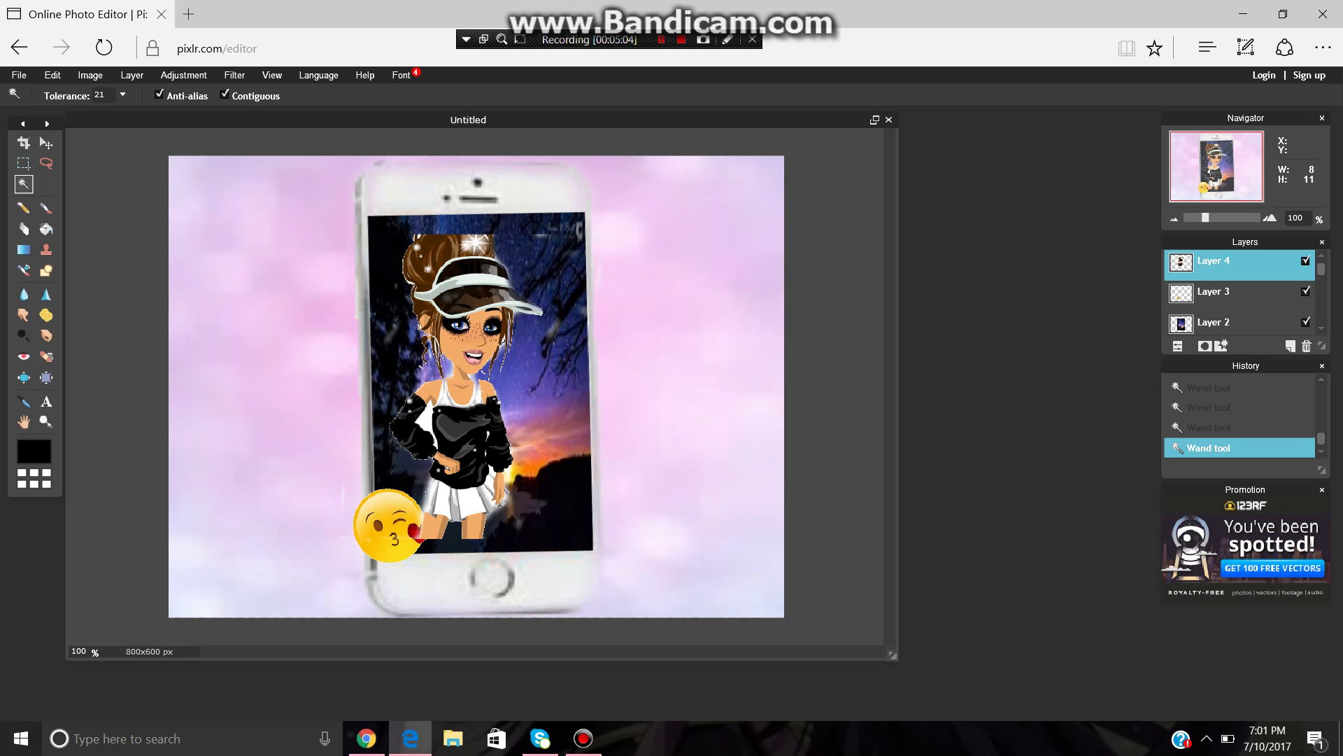
{"action": "key", "text": "e"}
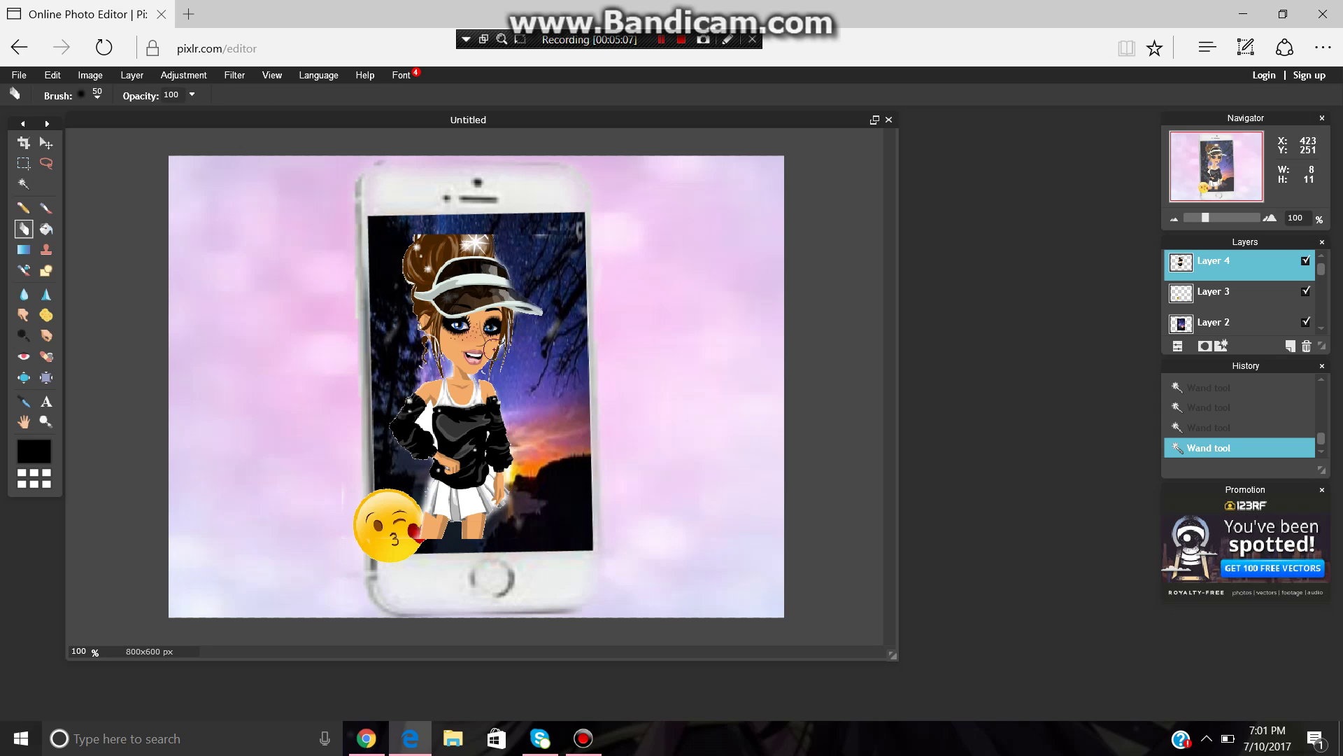
{"action": "left_click", "coordinate": [494, 349]}
{"action": "key", "text": "w"}
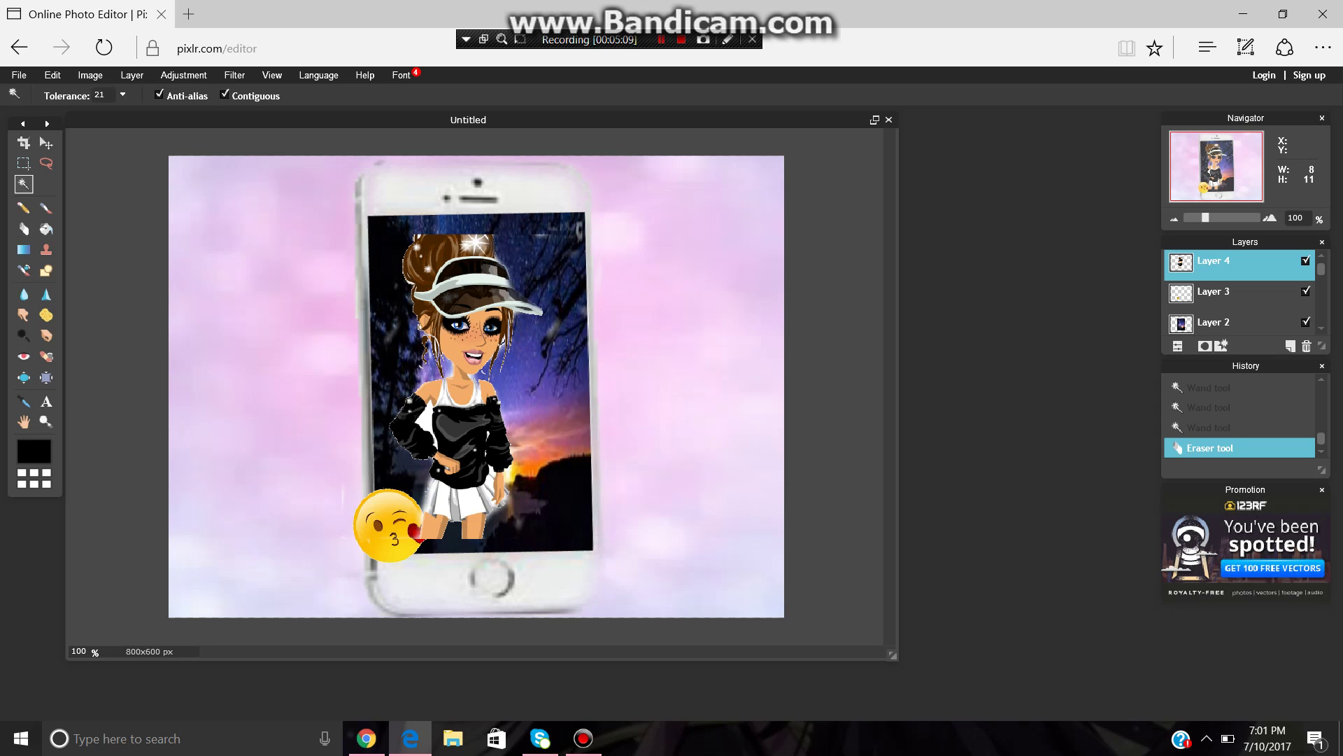
Step: Try to apply Free transform to the girl avatar, and undo it
{"action": "left_click", "coordinate": [52, 74]}
{"action": "key", "text": "v"}
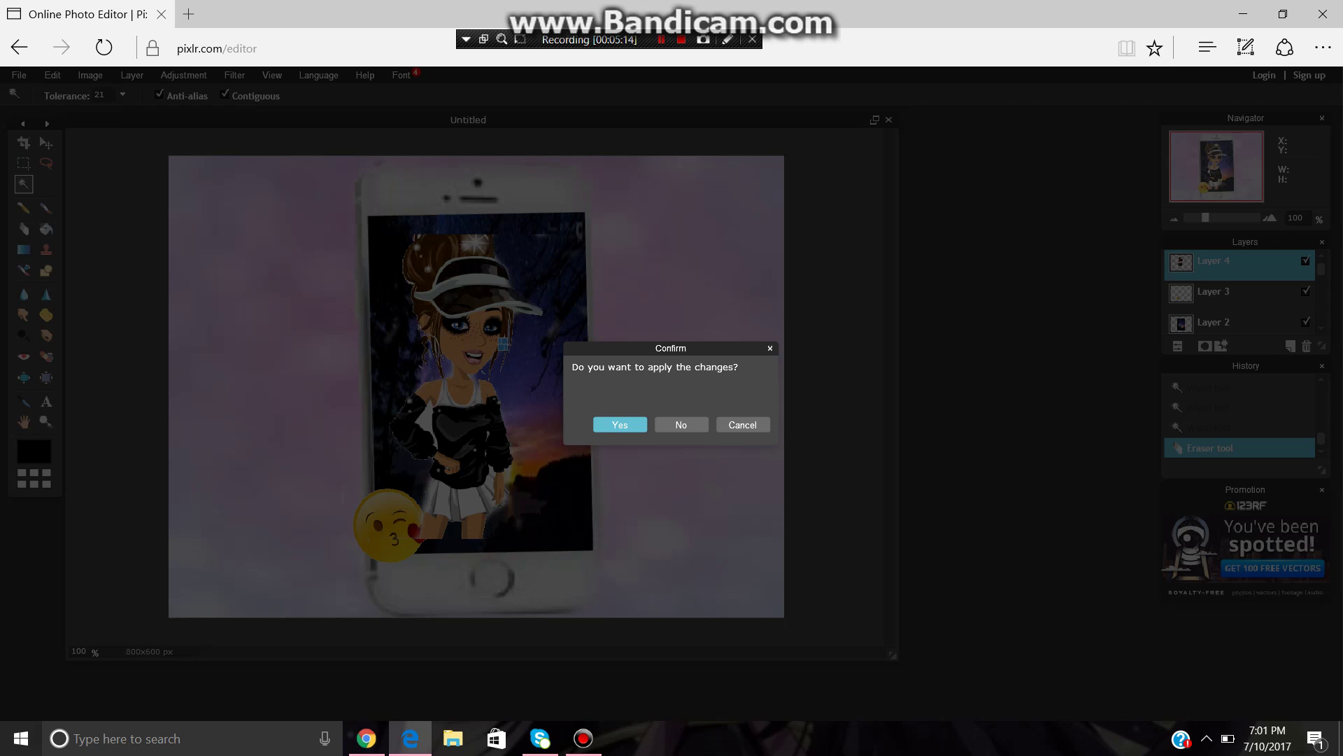
{"action": "key", "text": "Return"}
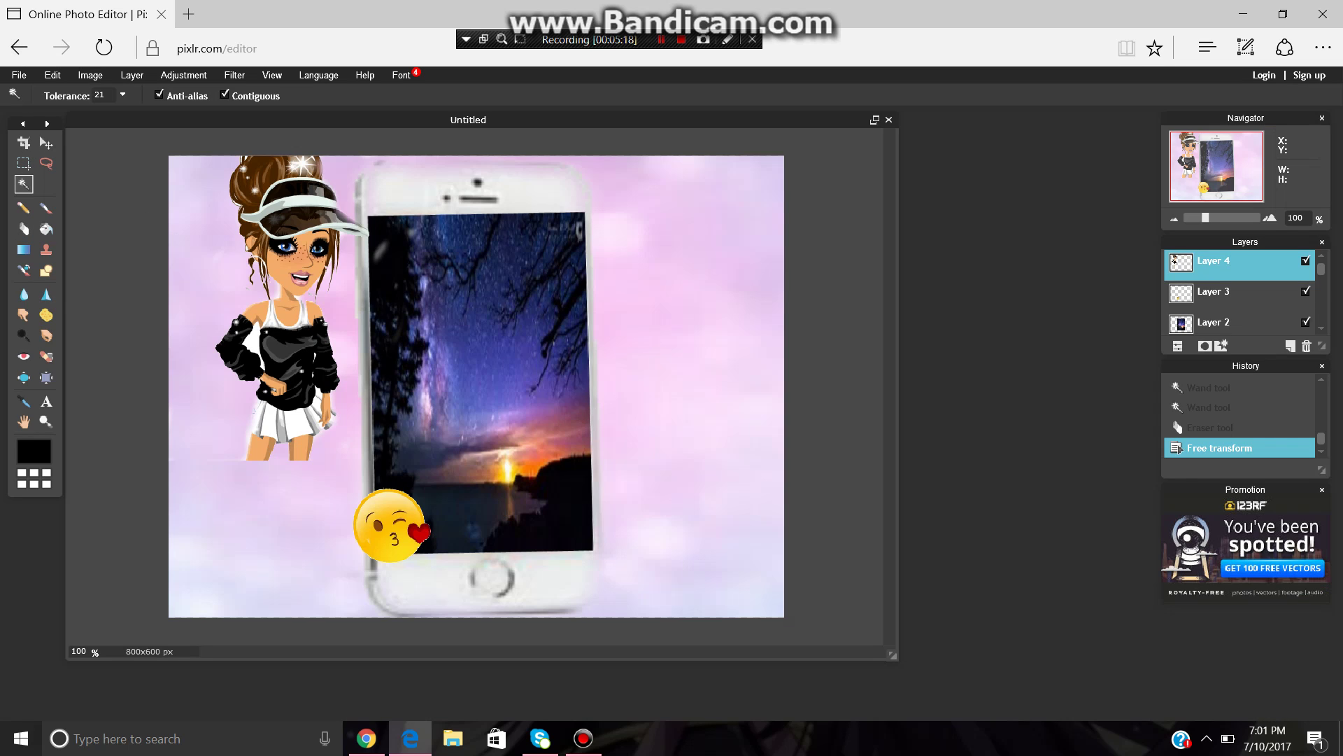
{"action": "left_click", "coordinate": [52, 75]}
{"action": "left_click", "coordinate": [56, 94]}
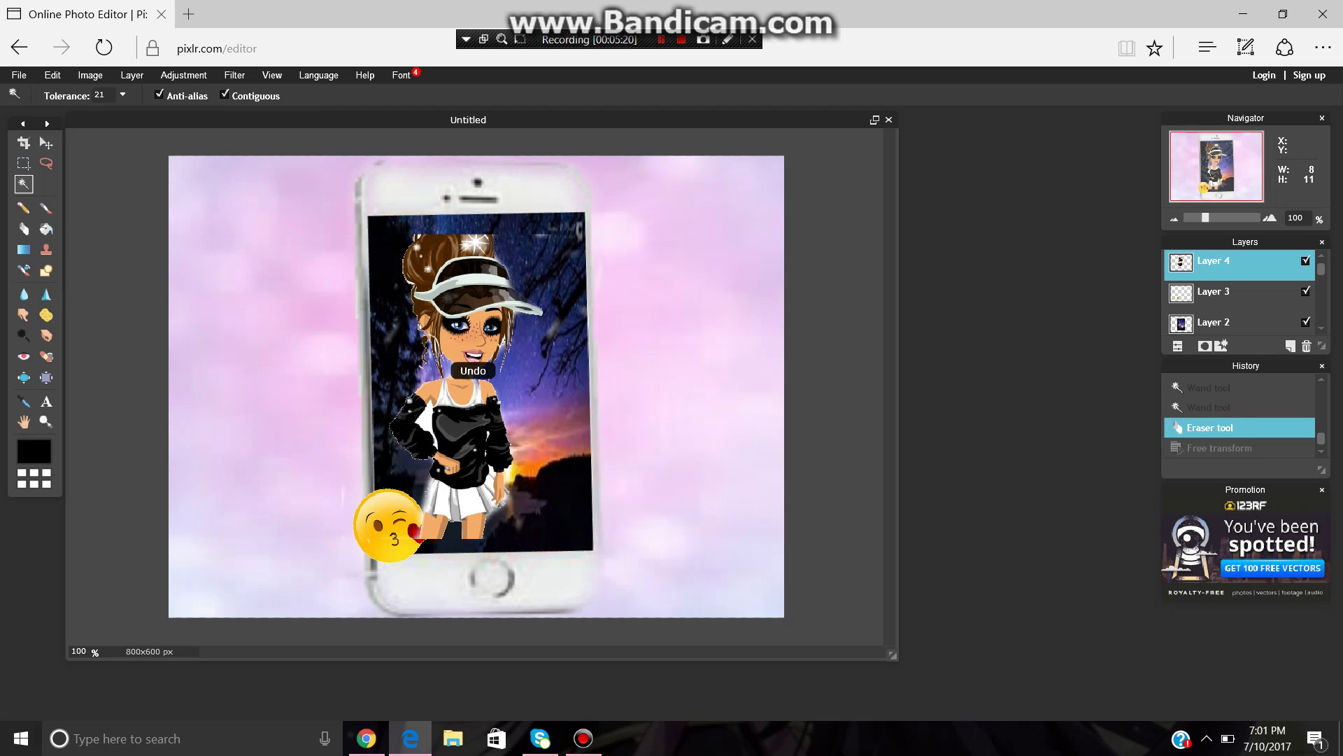
Step: Select the white gap between the girl avatar's bent arm and torso with the Wand tool and erase it
{"action": "key", "text": "e"}
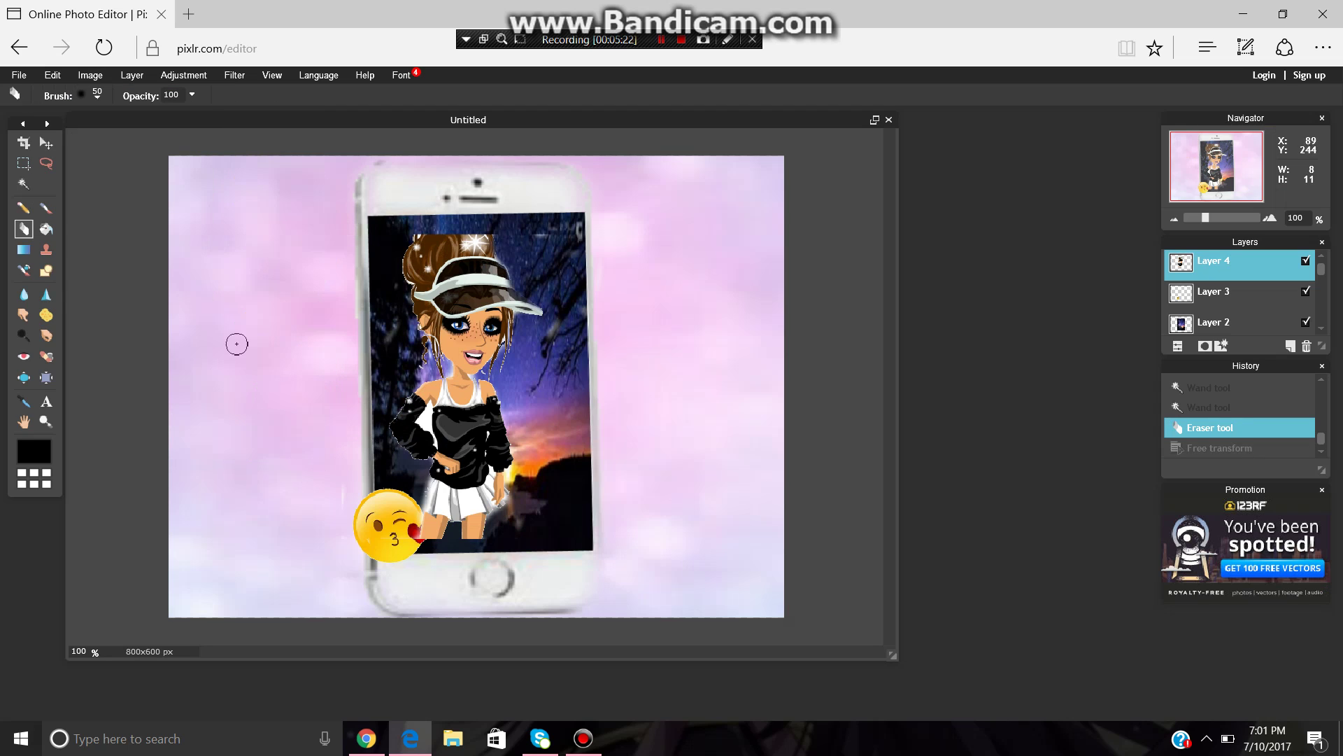
{"action": "key", "text": "w"}
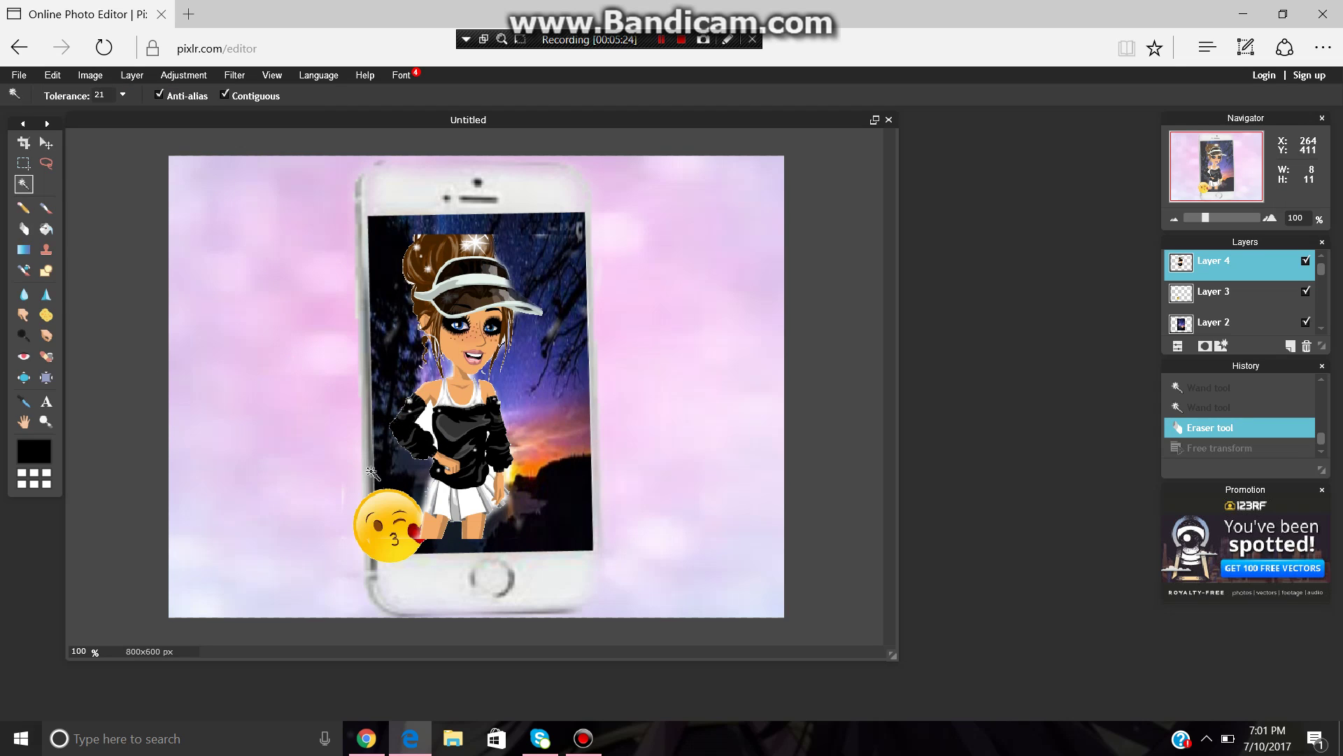
{"action": "left_click", "coordinate": [427, 428]}
{"action": "key", "text": "e"}
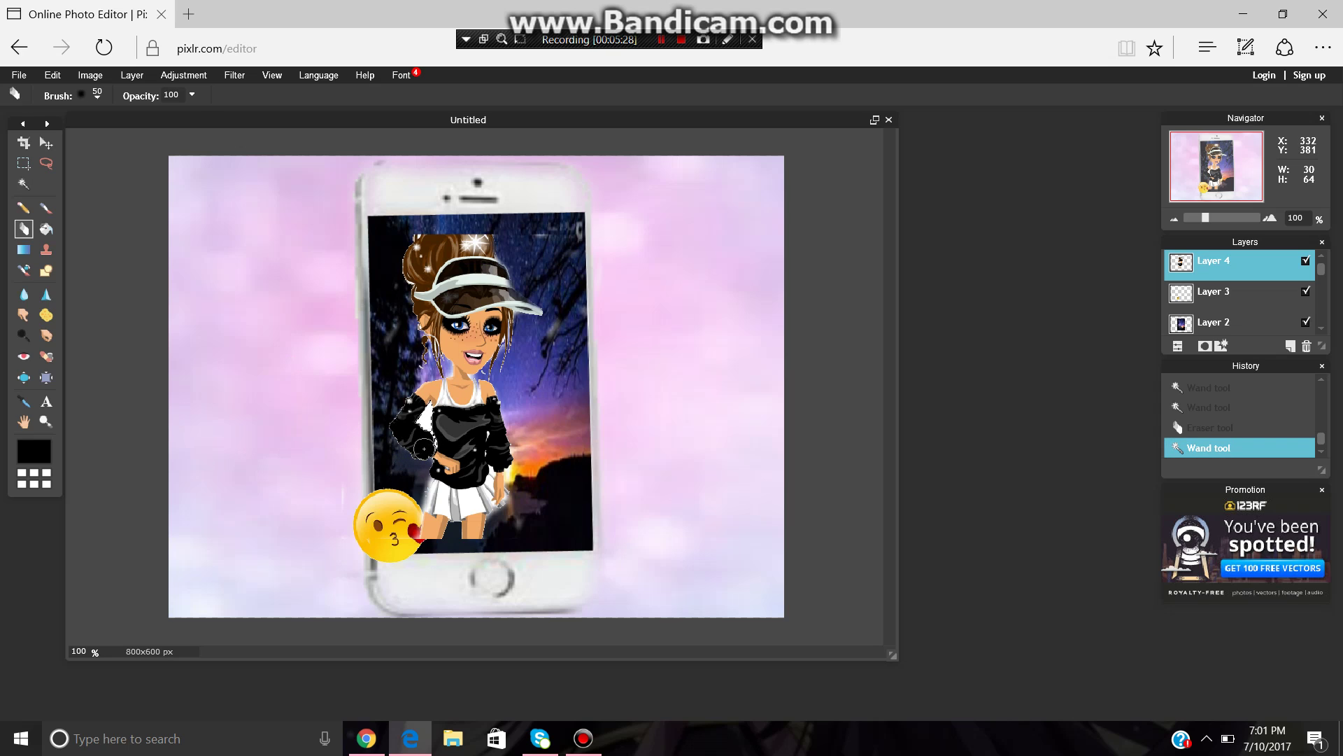
{"action": "left_click_drag", "start_coordinate": [415, 388], "coordinate": [430, 437]}
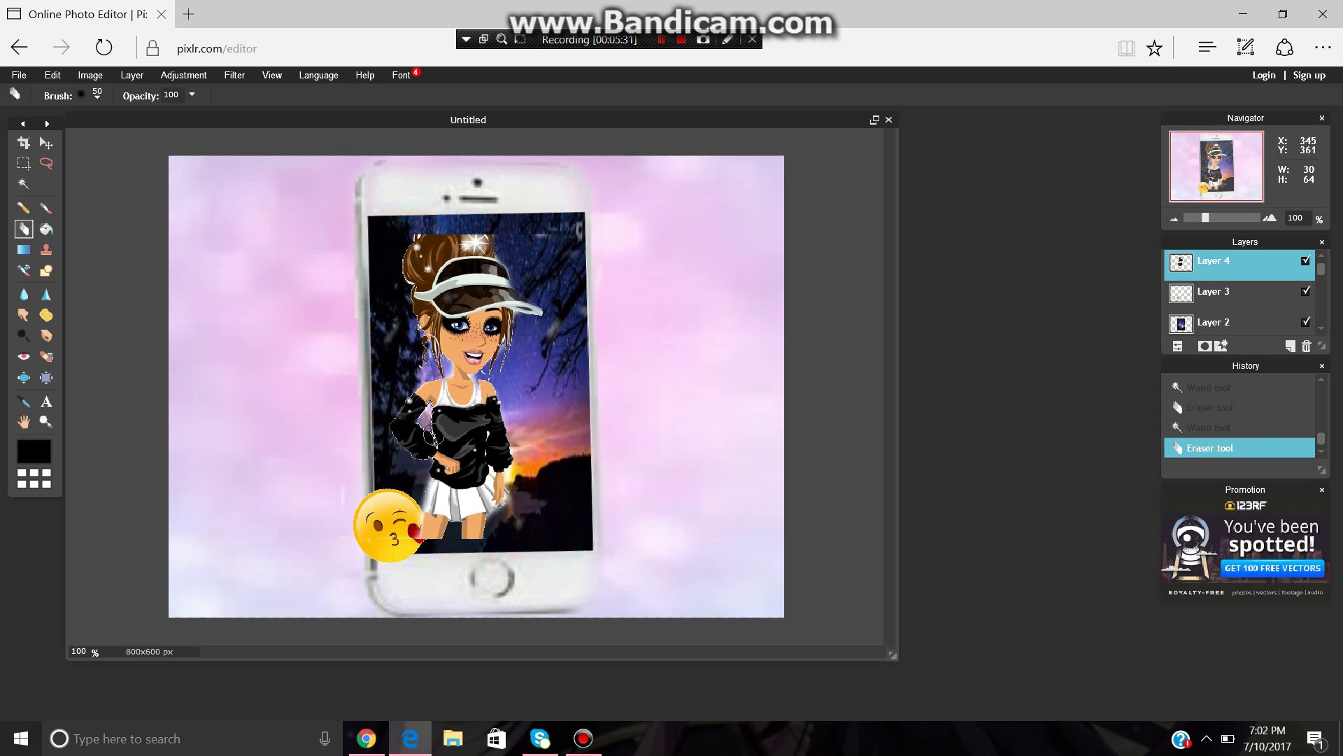
Step: Select the small white patch between the girl avatar's lowered arm and skirt with the Wand tool and erase it
{"action": "key", "text": "w"}
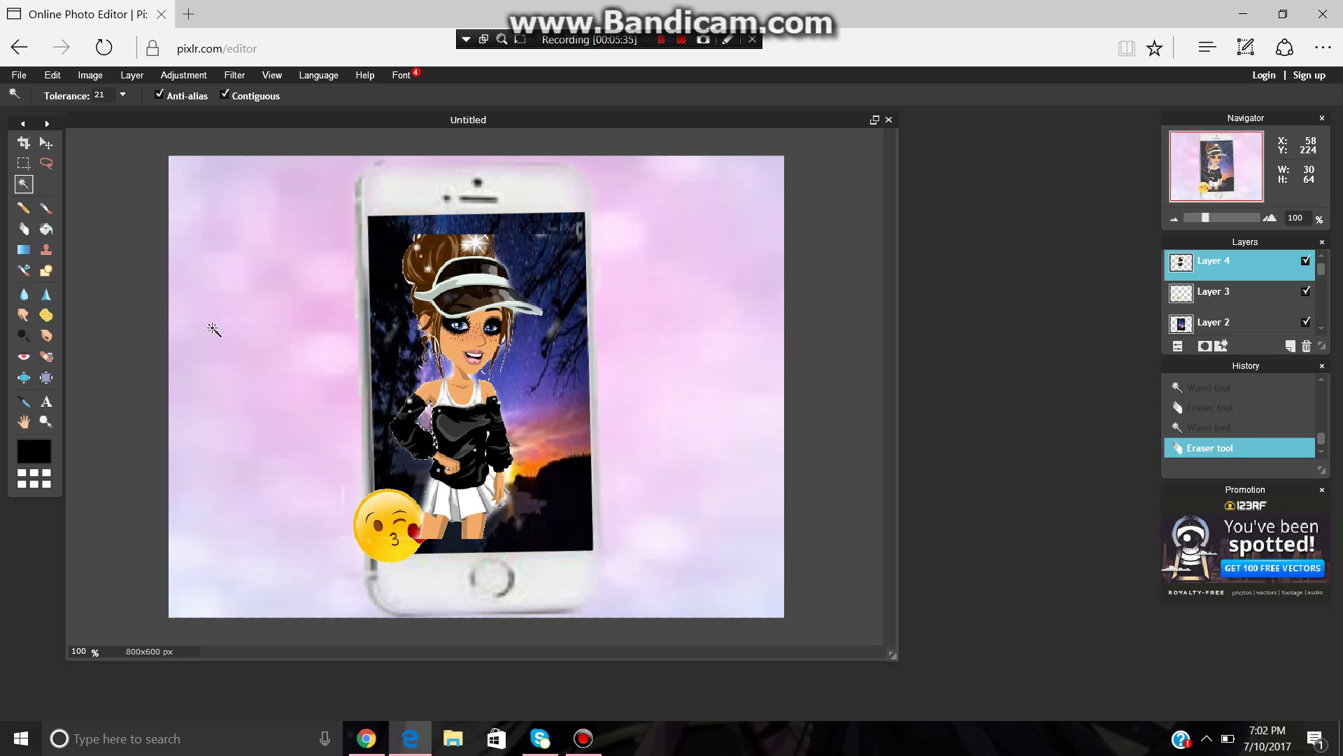
{"action": "left_click", "coordinate": [515, 480]}
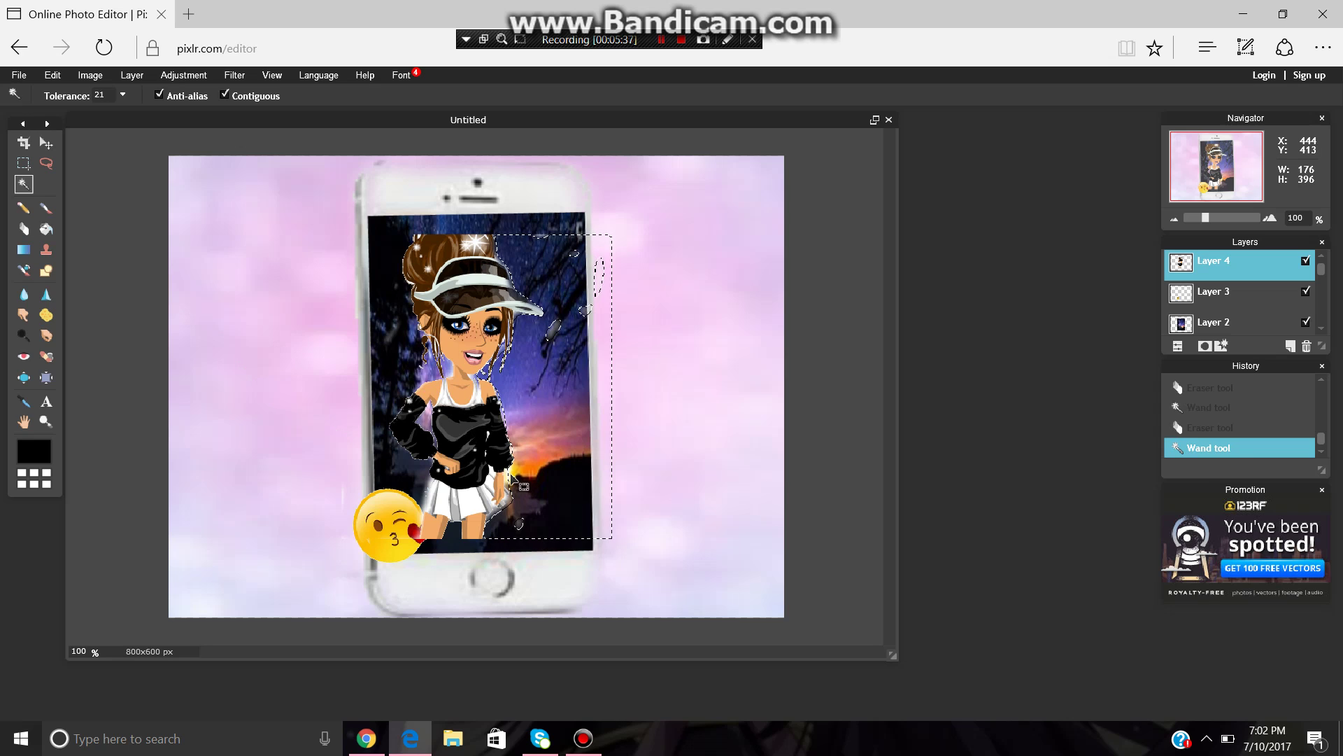
{"action": "left_click", "coordinate": [513, 480]}
{"action": "left_click", "coordinate": [496, 477]}
{"action": "left_click", "coordinate": [492, 476]}
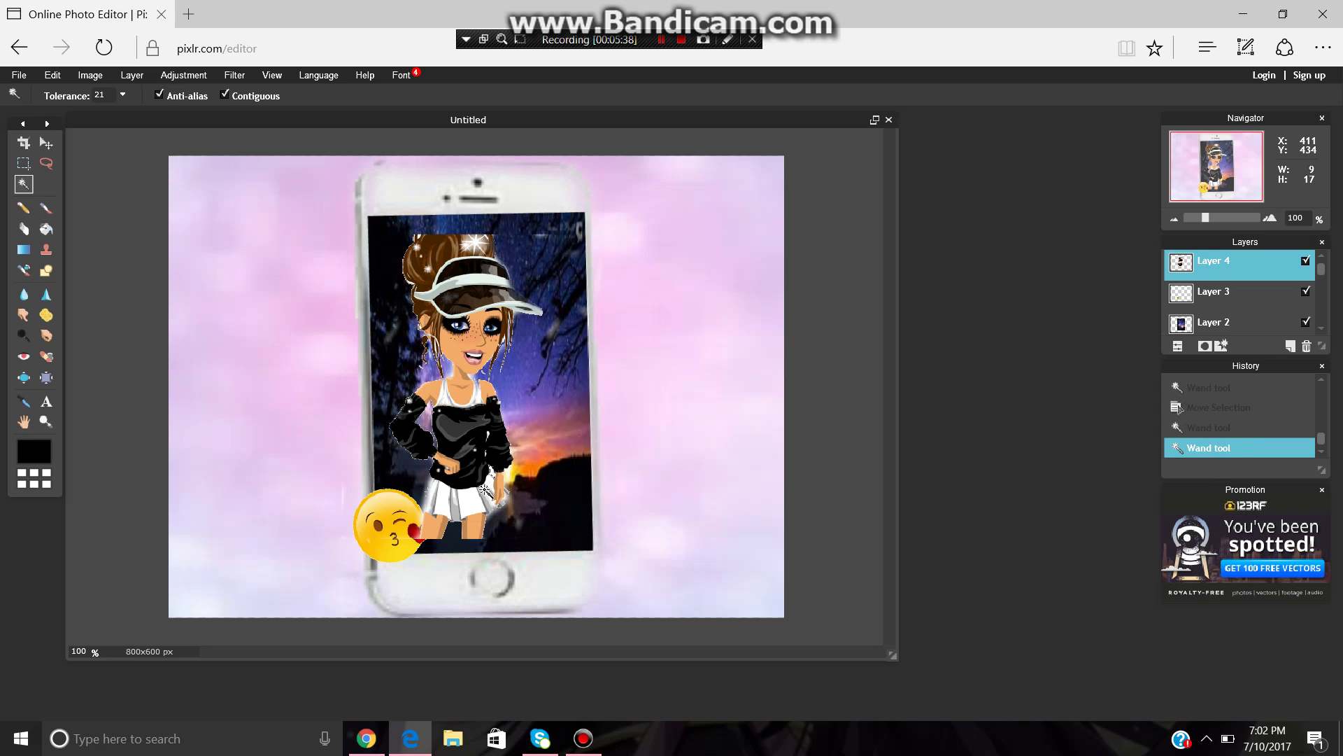
{"action": "left_click", "coordinate": [23, 229]}
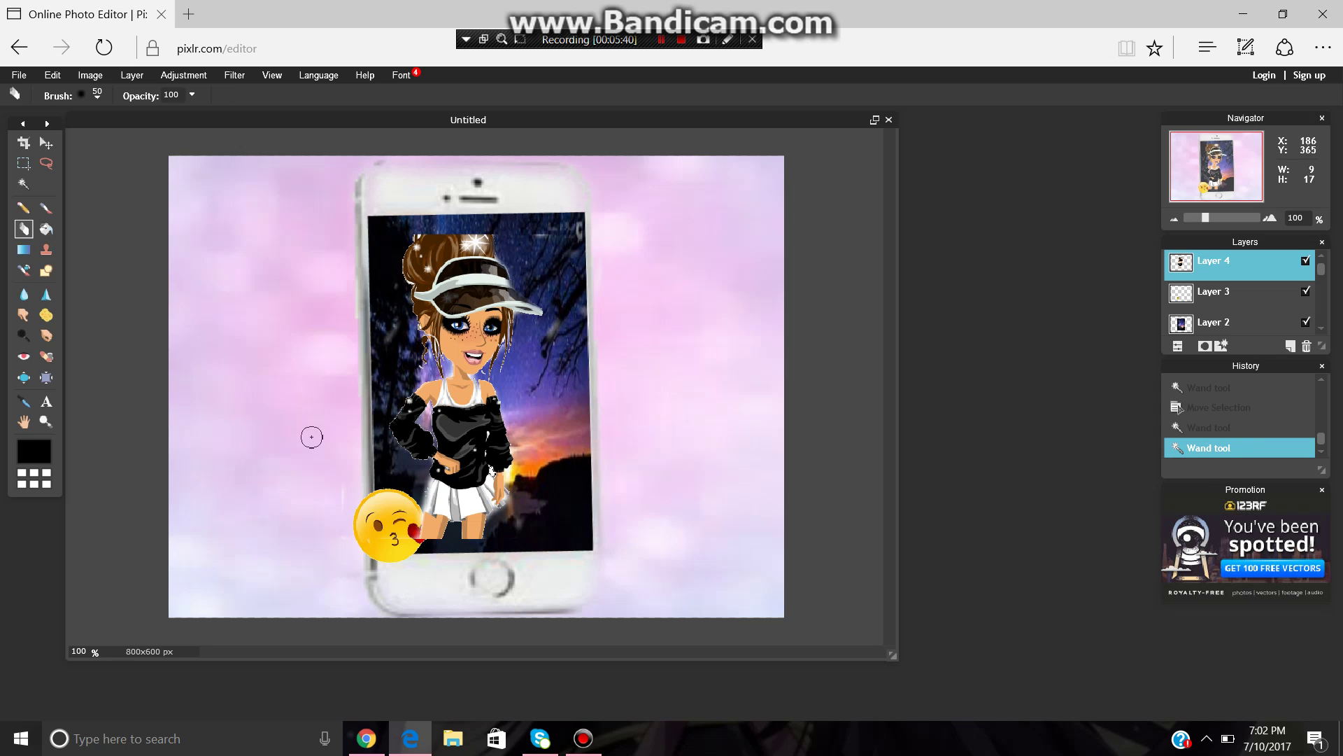
{"action": "left_click", "coordinate": [495, 474]}
Step: Free-transform the girl avatar, enlarging it to the height of the phone display and positioning it over the night-sky wallpaper
{"action": "left_click", "coordinate": [52, 75]}
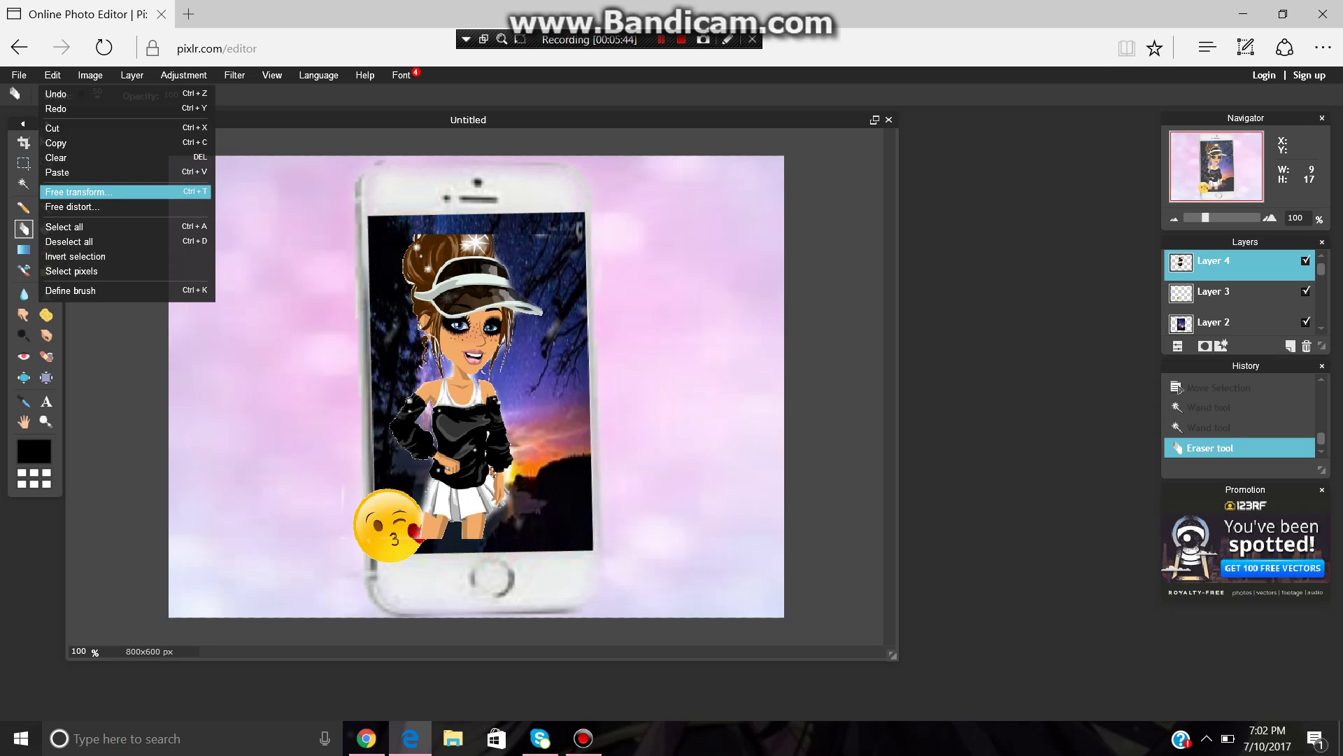
{"action": "left_click", "coordinate": [70, 191]}
{"action": "key", "text": "Return"}
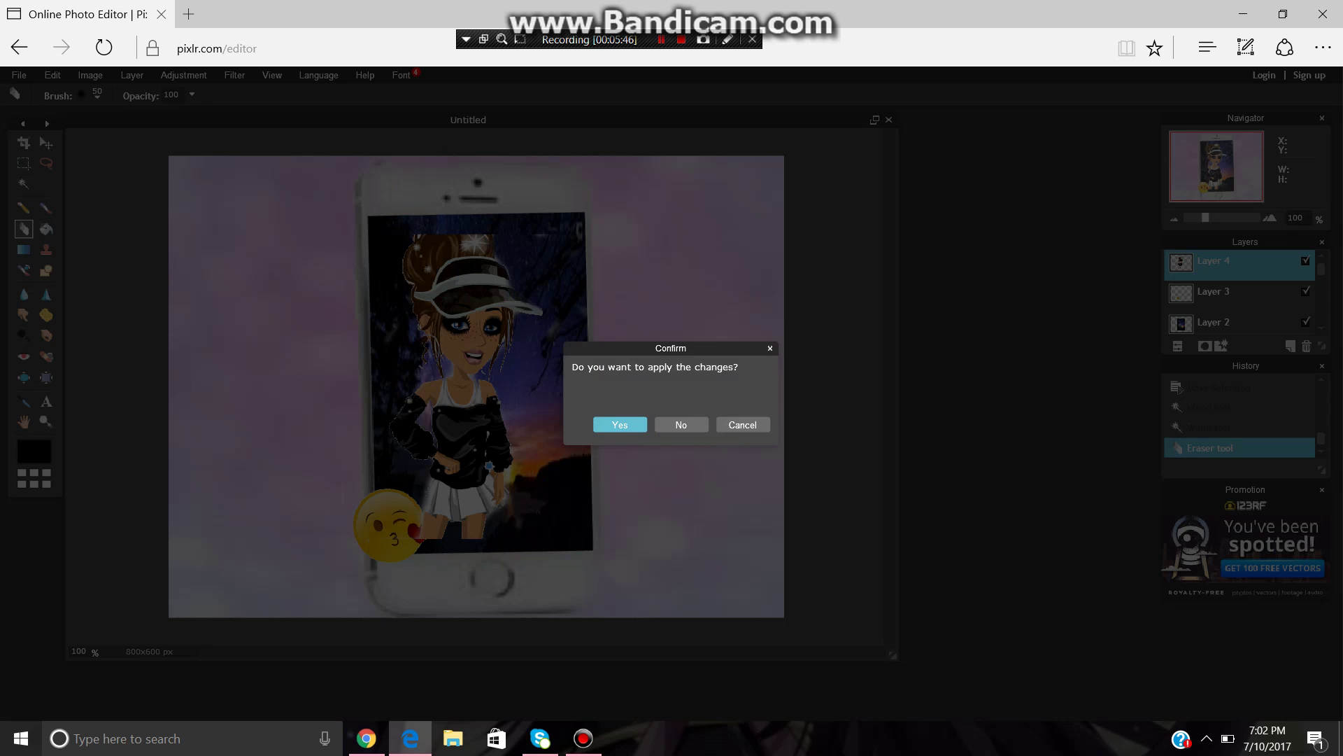
{"action": "left_click", "coordinate": [620, 424]}
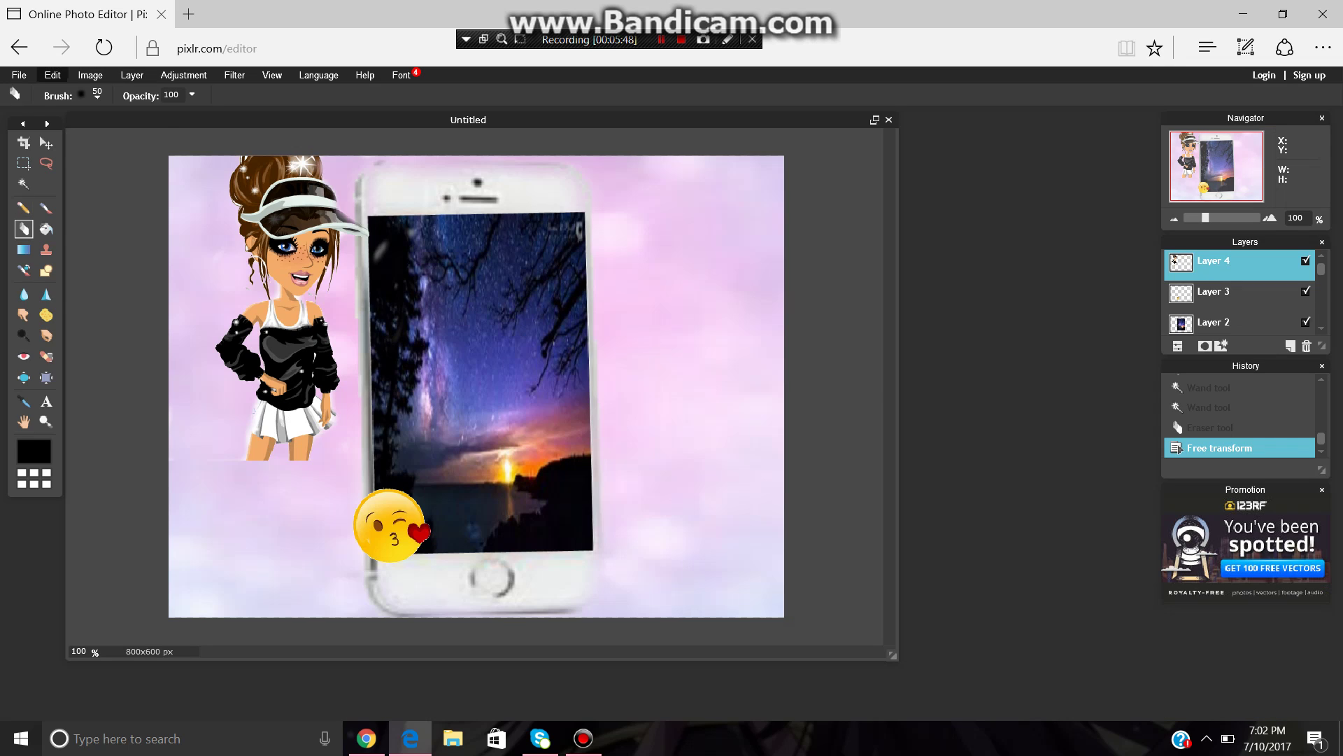
{"action": "left_click", "coordinate": [53, 75]}
{"action": "left_click", "coordinate": [70, 191]}
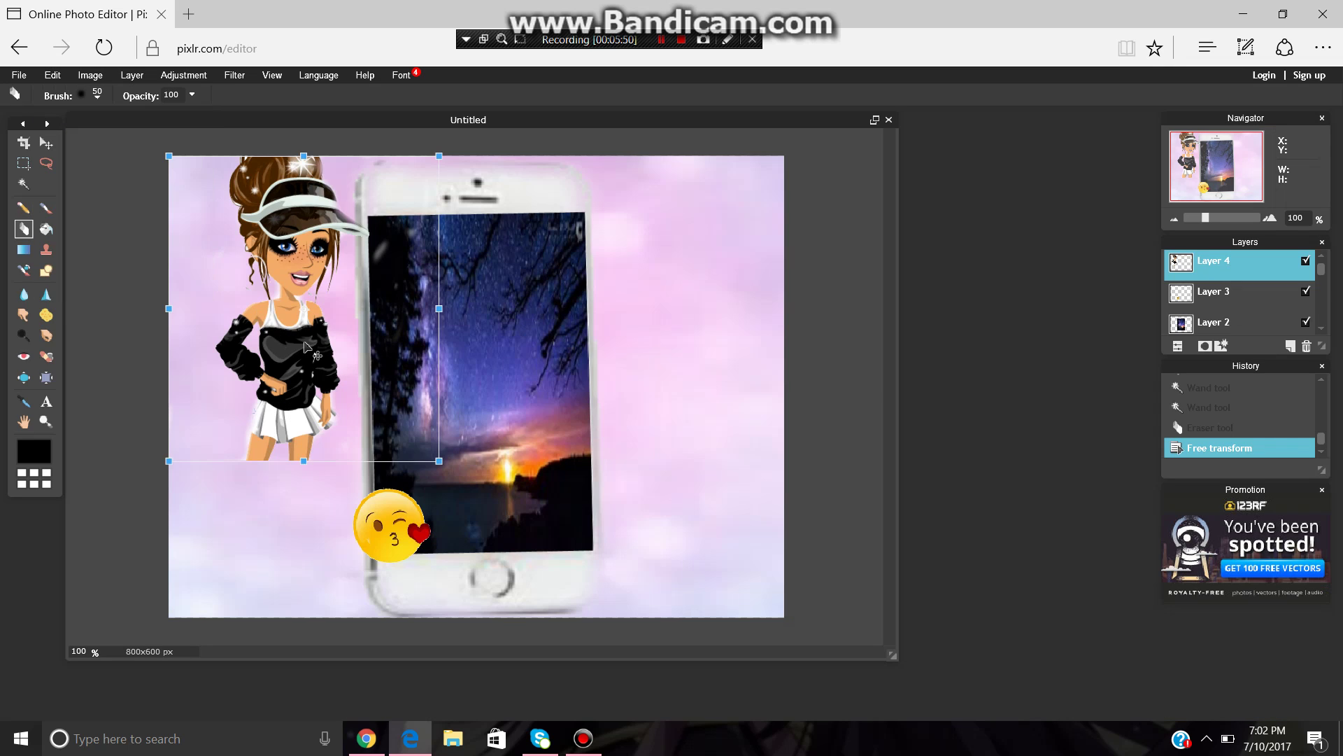
{"action": "left_click_drag", "start_coordinate": [306, 346], "coordinate": [508, 400]}
{"action": "left_click_drag", "start_coordinate": [503, 230], "coordinate": [500, 207]}
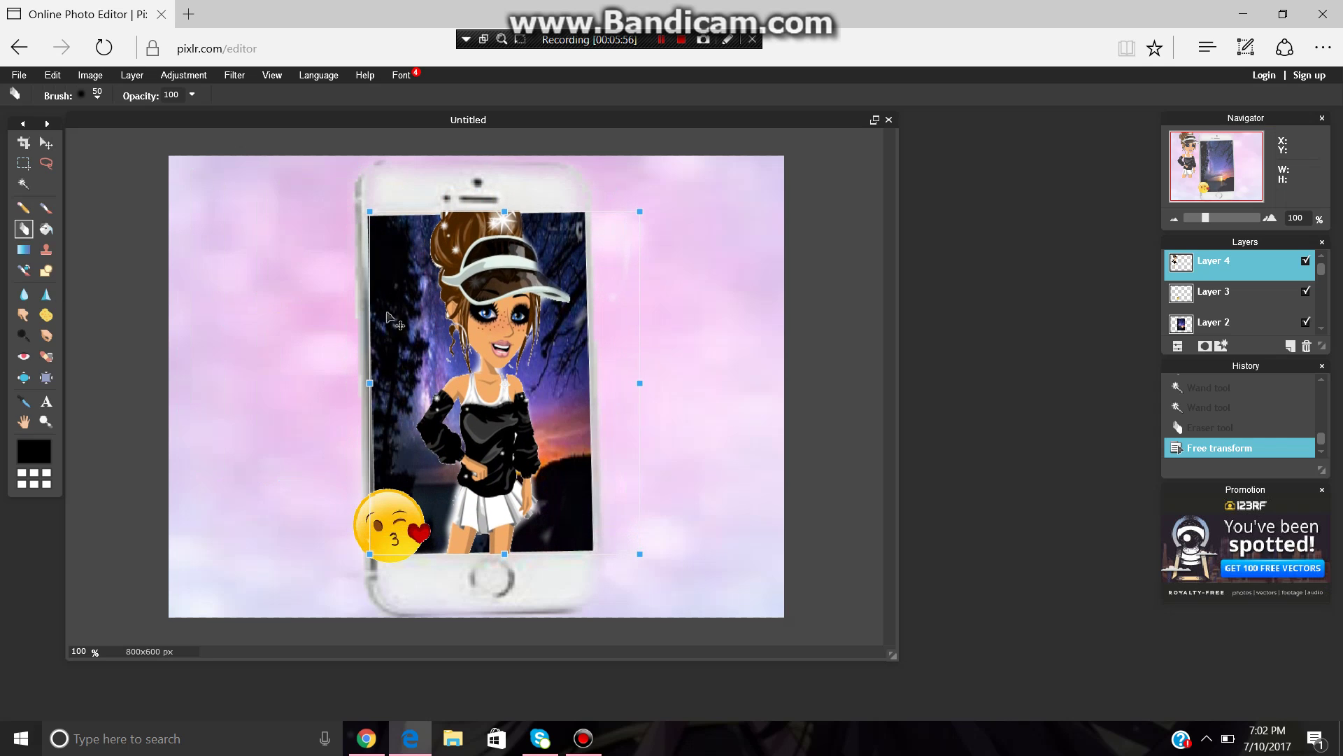
{"action": "left_click_drag", "start_coordinate": [369, 384], "coordinate": [370, 390]}
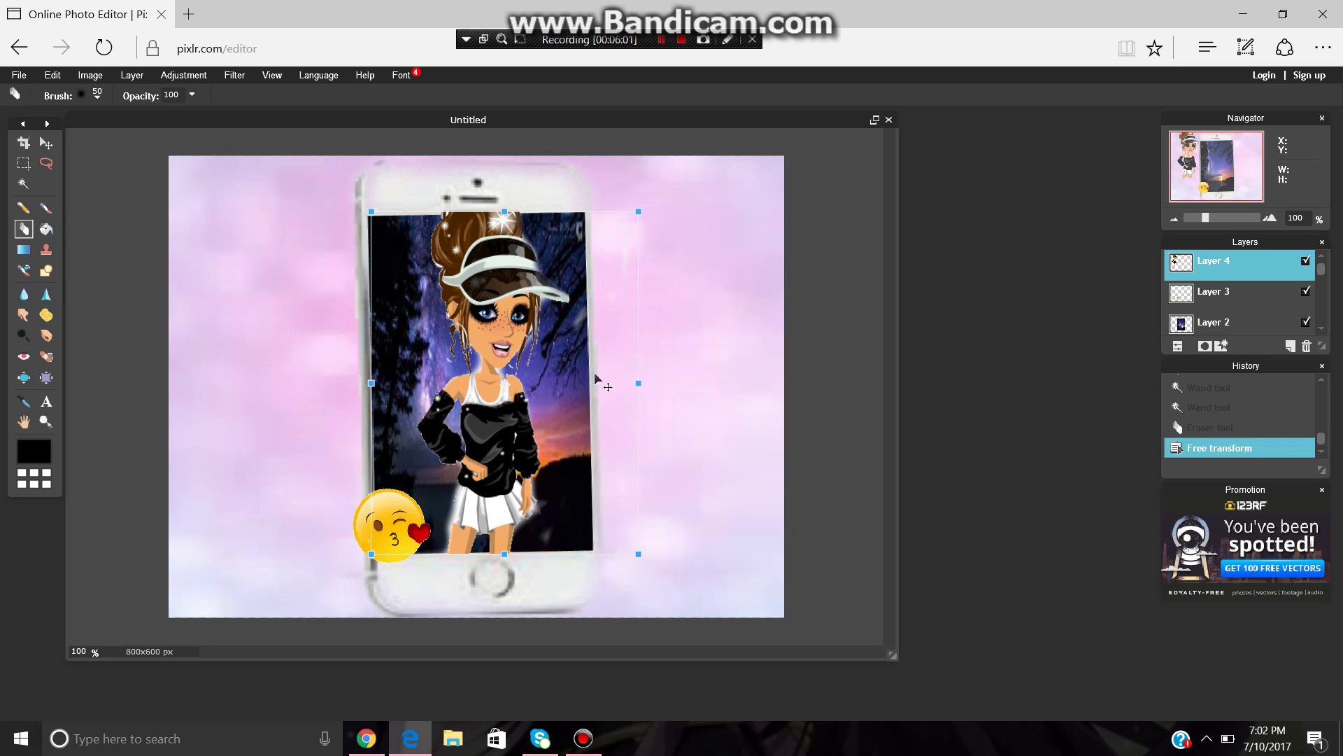
{"action": "left_click_drag", "start_coordinate": [513, 418], "coordinate": [506, 418]}
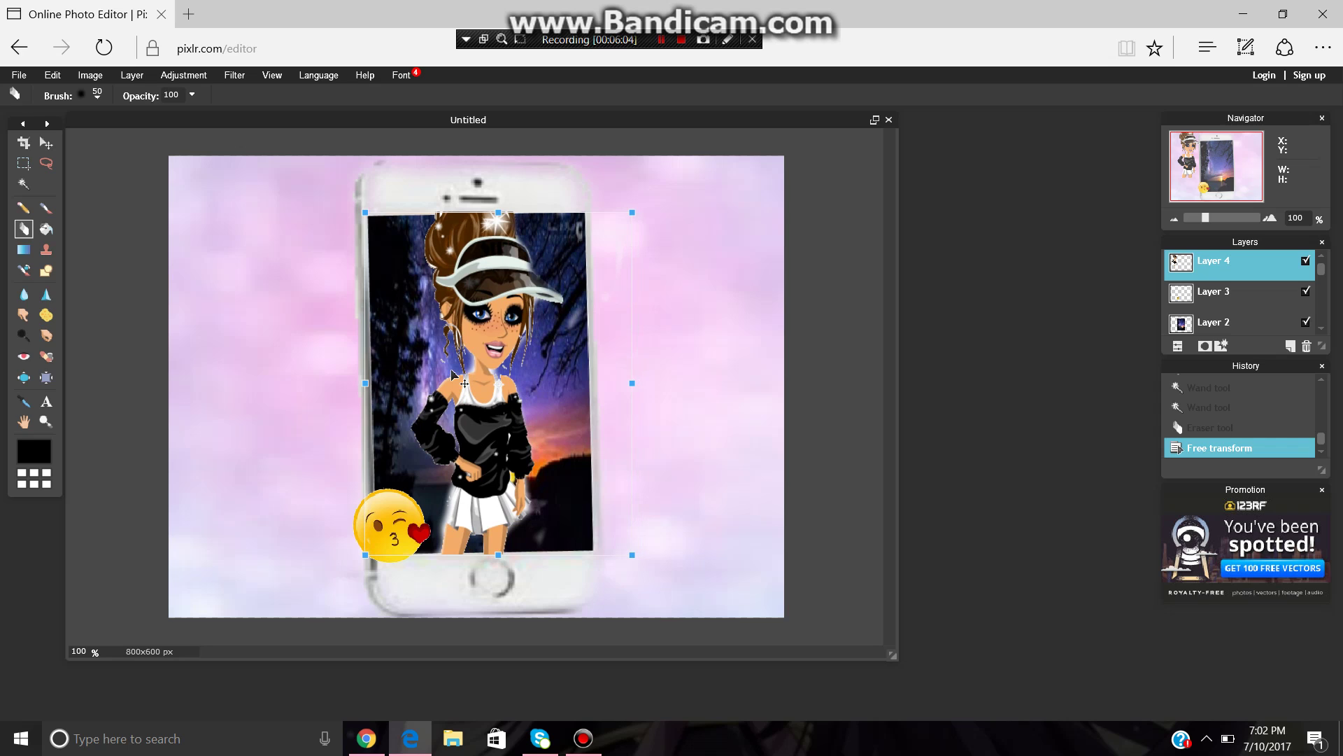
{"action": "key", "text": "Return"}
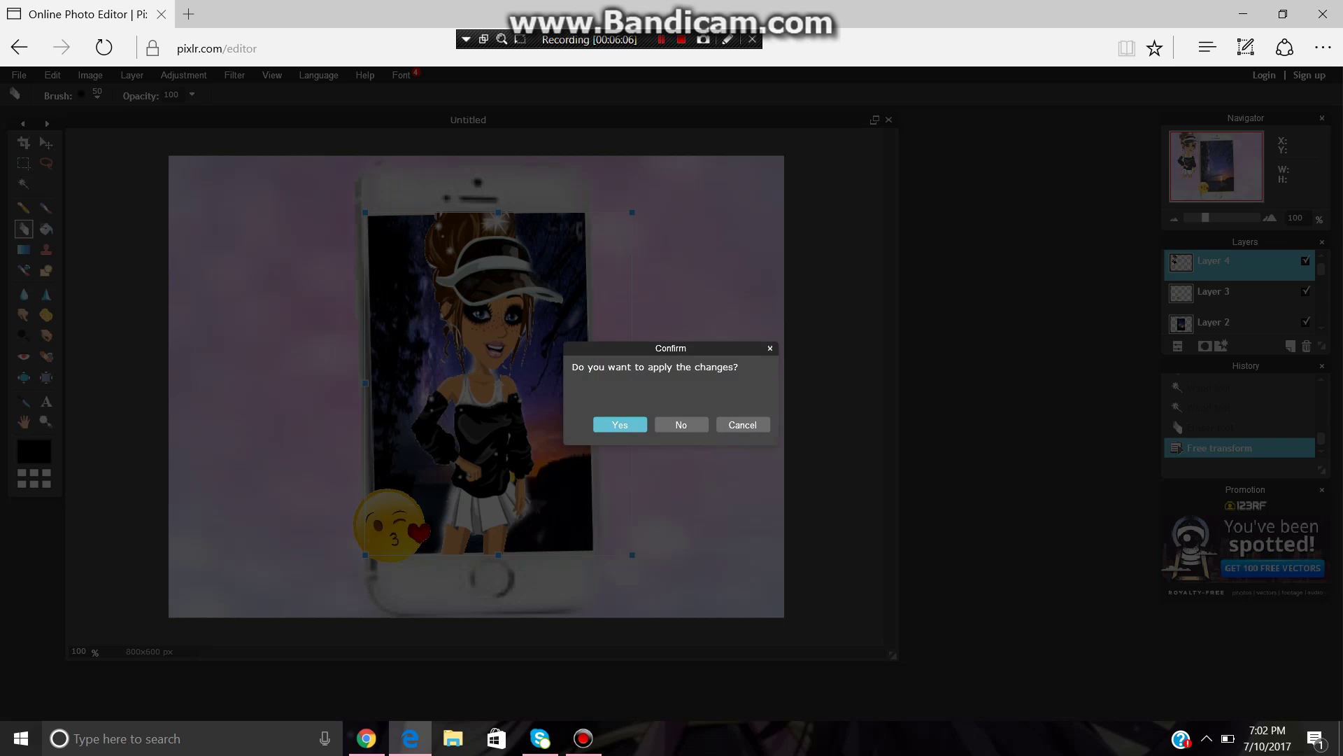
{"action": "key", "text": "Return"}
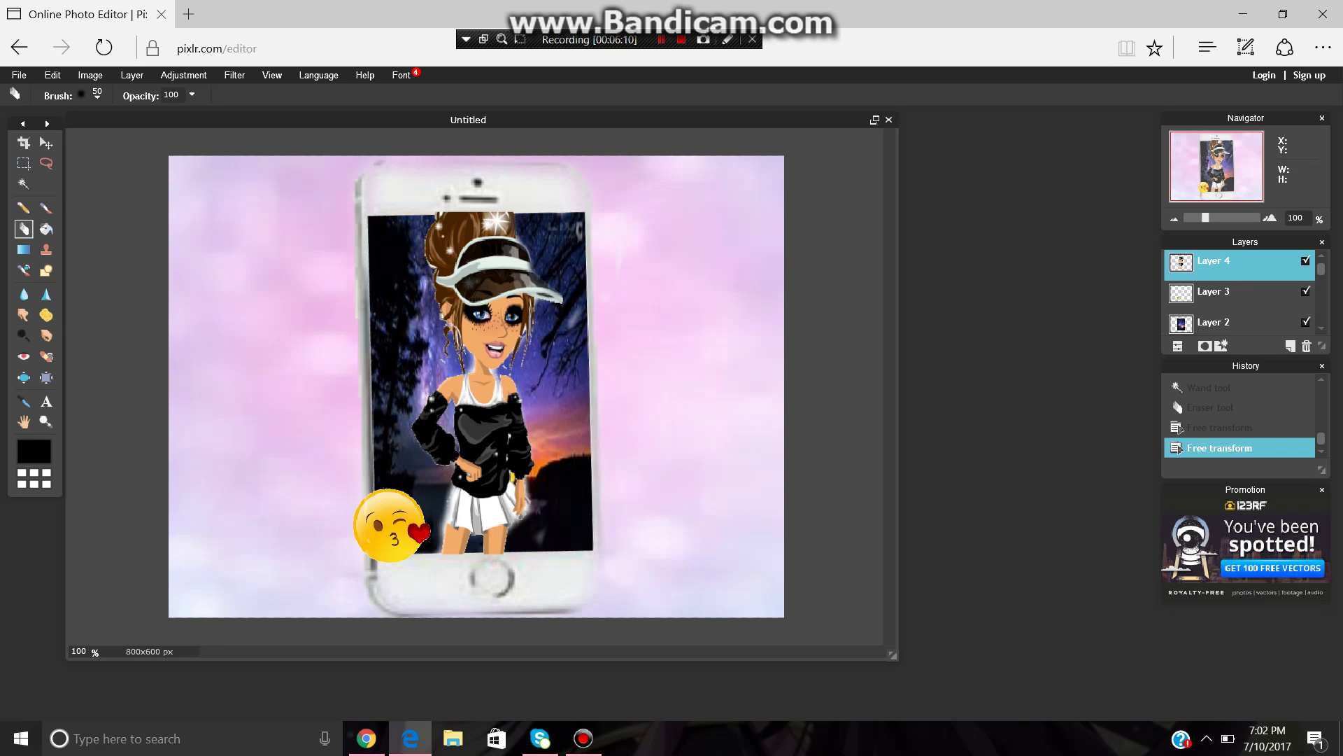
Step: Add the image kiss face.jpg to the composition as a new layer
{"action": "left_click", "coordinate": [132, 74]}
{"action": "left_click", "coordinate": [168, 143]}
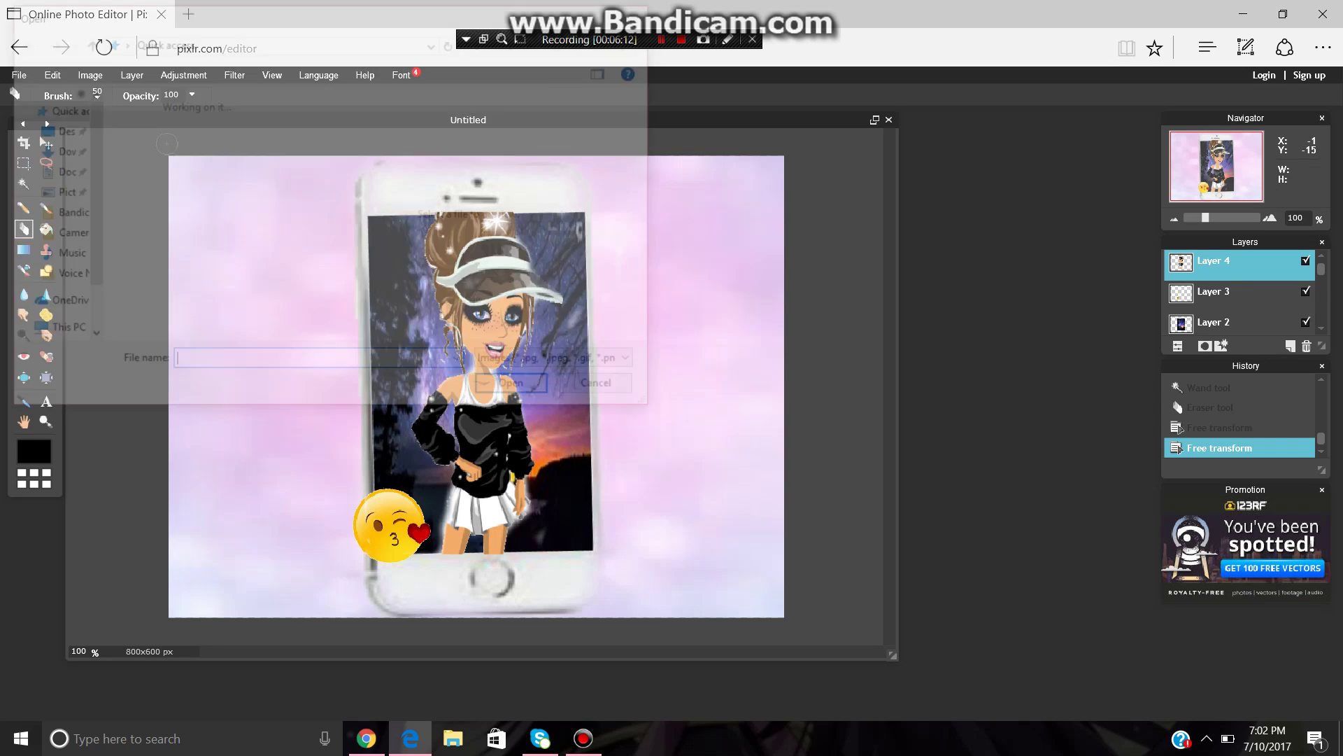
{"action": "scroll", "coordinate": [181, 252], "scroll_direction": "down", "scroll_amount": 10}
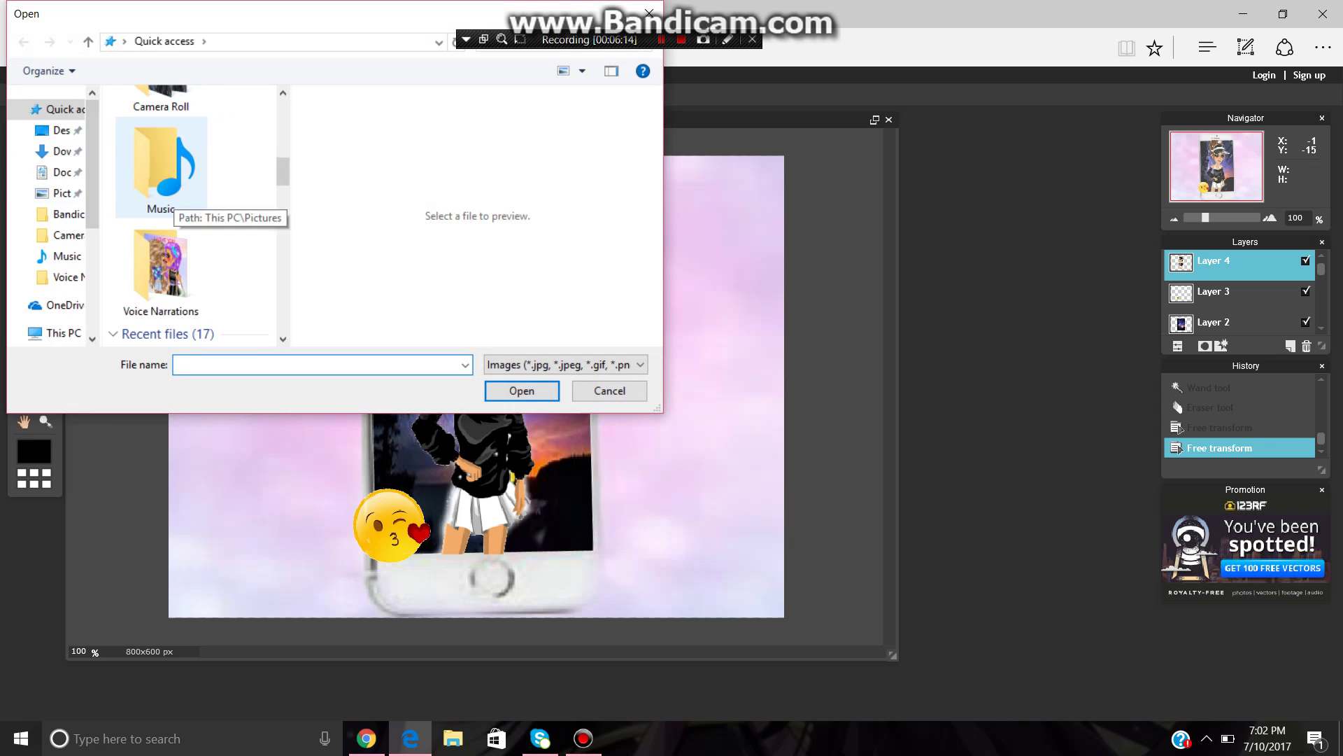
{"action": "scroll", "coordinate": [181, 252], "scroll_direction": "down", "scroll_amount": 4}
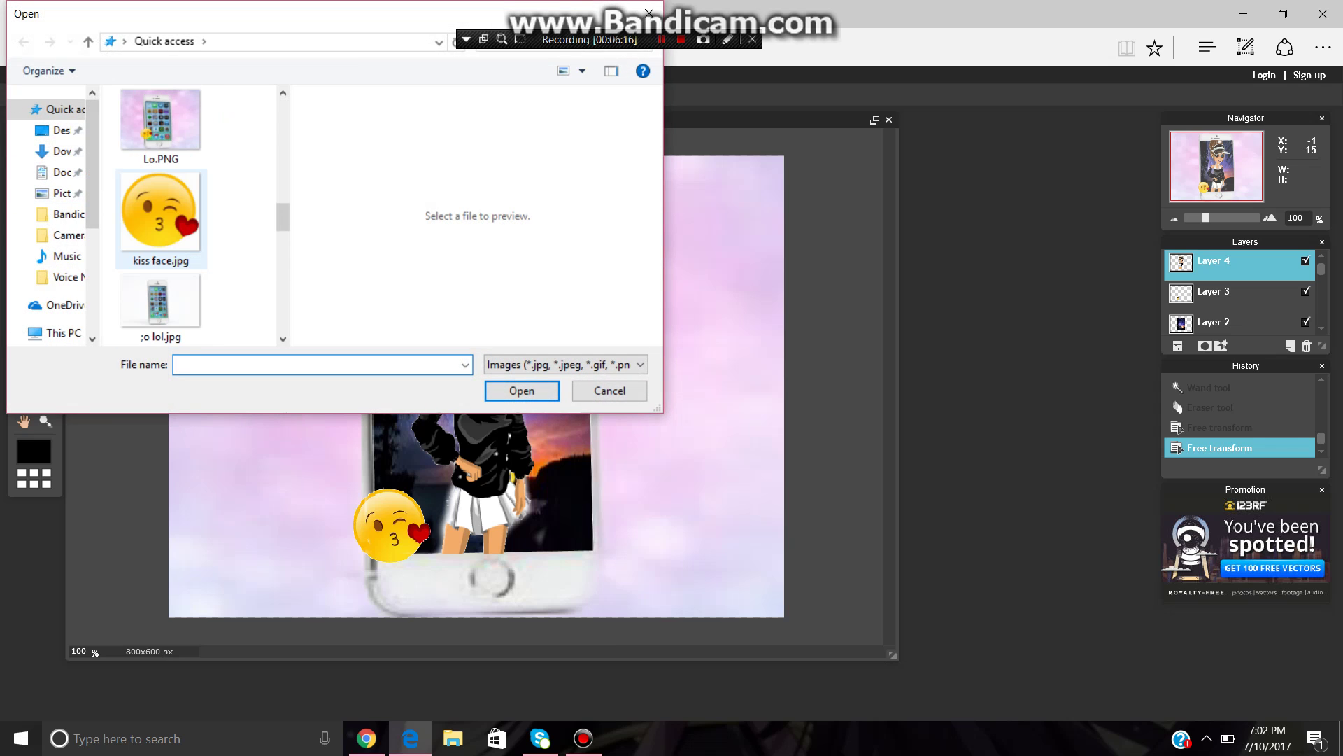
{"action": "double_click", "coordinate": [161, 217]}
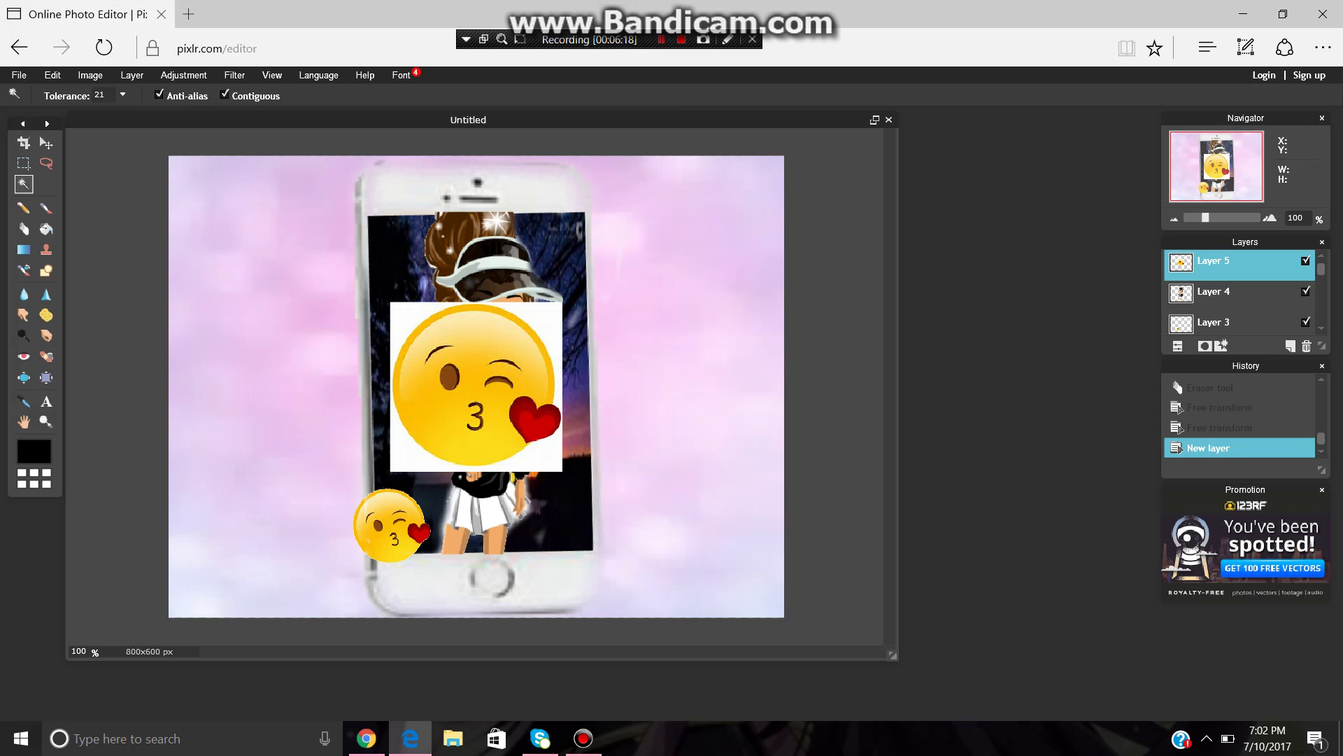
Step: Select the white background around the large kiss emoji with the Wand tool and erase it
{"action": "left_click", "coordinate": [397, 313]}
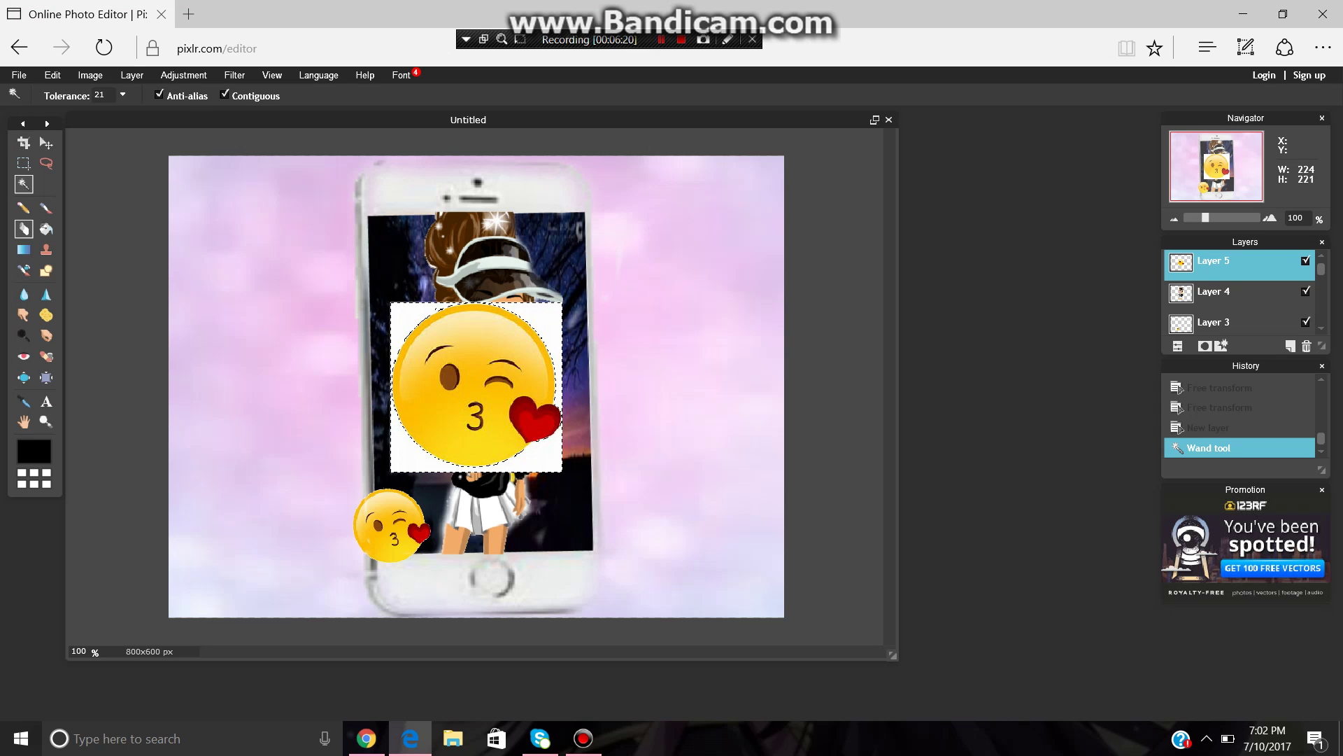
{"action": "left_click", "coordinate": [23, 229]}
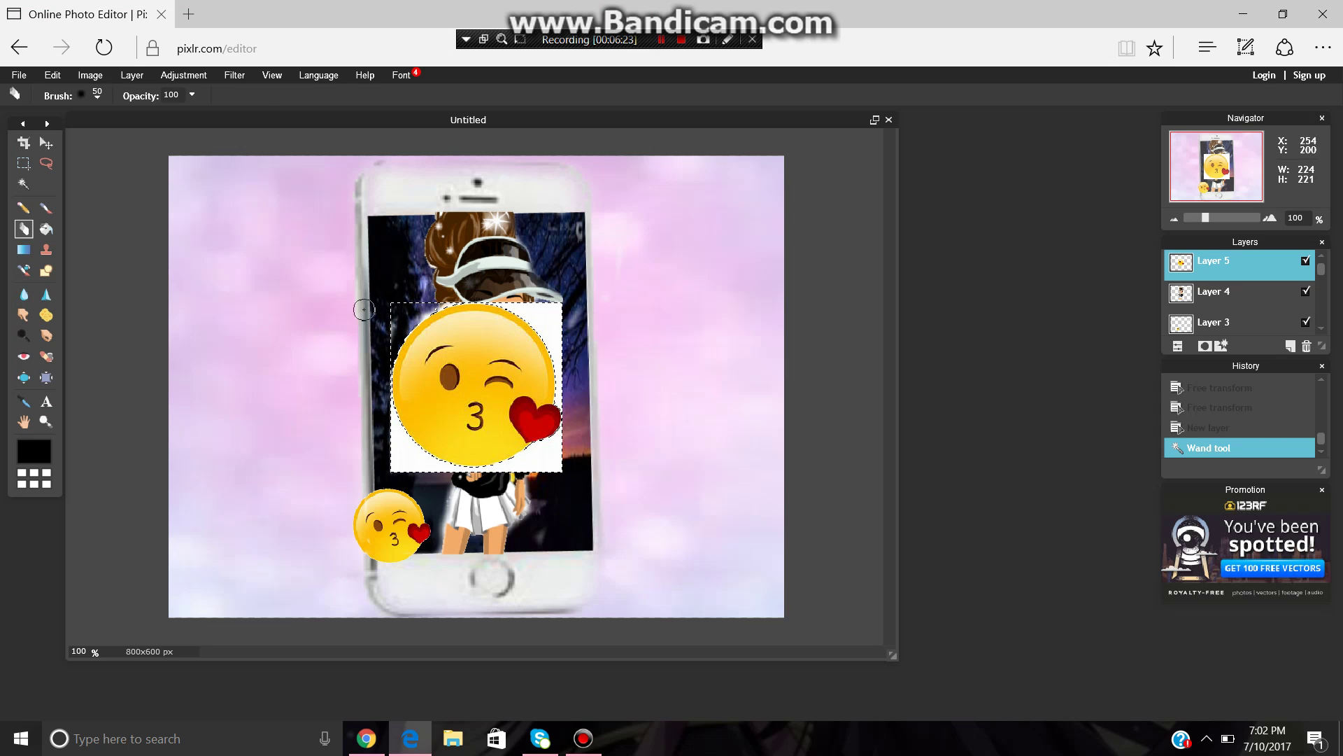
{"action": "mouse_move", "coordinate": [364, 309]}
{"action": "left_mouse_down"}
{"action": "mouse_move", "coordinate": [376, 413]}
{"action": "mouse_move", "coordinate": [393, 442]}
{"action": "mouse_move", "coordinate": [440, 448]}
{"action": "mouse_move", "coordinate": [401, 449]}
{"action": "mouse_move", "coordinate": [471, 453]}
{"action": "mouse_move", "coordinate": [490, 486]}
{"action": "mouse_move", "coordinate": [545, 447]}
{"action": "mouse_move", "coordinate": [543, 463]}
{"action": "mouse_move", "coordinate": [470, 496]}
{"action": "mouse_move", "coordinate": [552, 332]}
{"action": "left_mouse_up"}
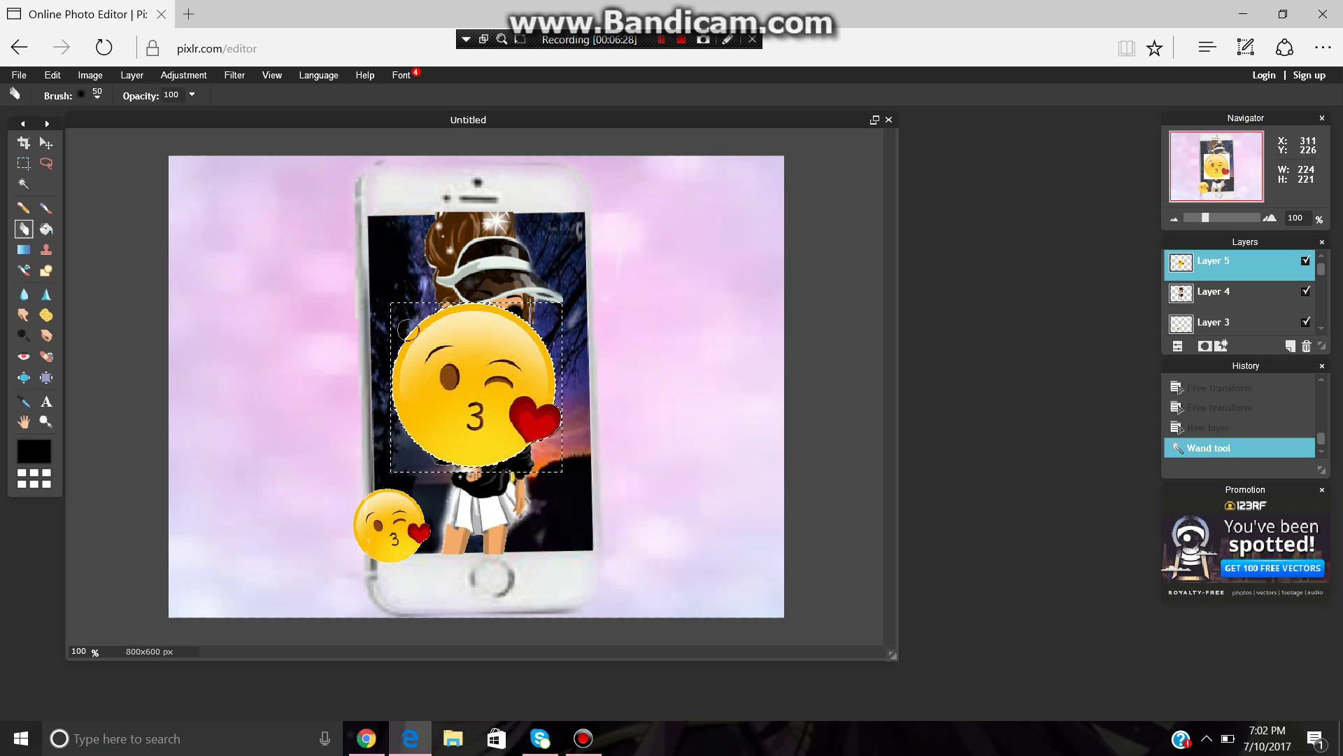
{"action": "mouse_move", "coordinate": [409, 330]}
{"action": "left_mouse_down"}
{"action": "mouse_move", "coordinate": [447, 309]}
{"action": "mouse_move", "coordinate": [466, 321]}
{"action": "left_mouse_up"}
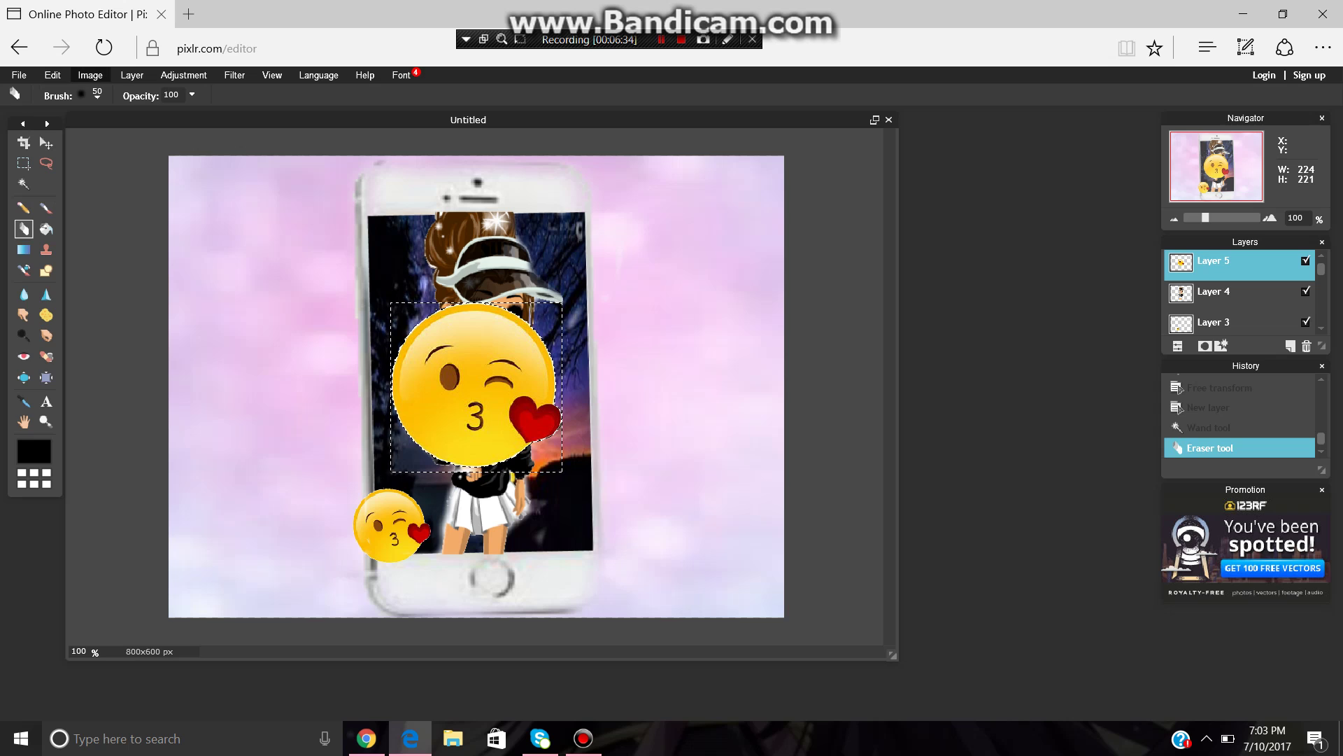
Step: Try to shift the large cut-out kiss emoji up over the phone with Free transform and apply the changes
{"action": "left_click", "coordinate": [52, 75]}
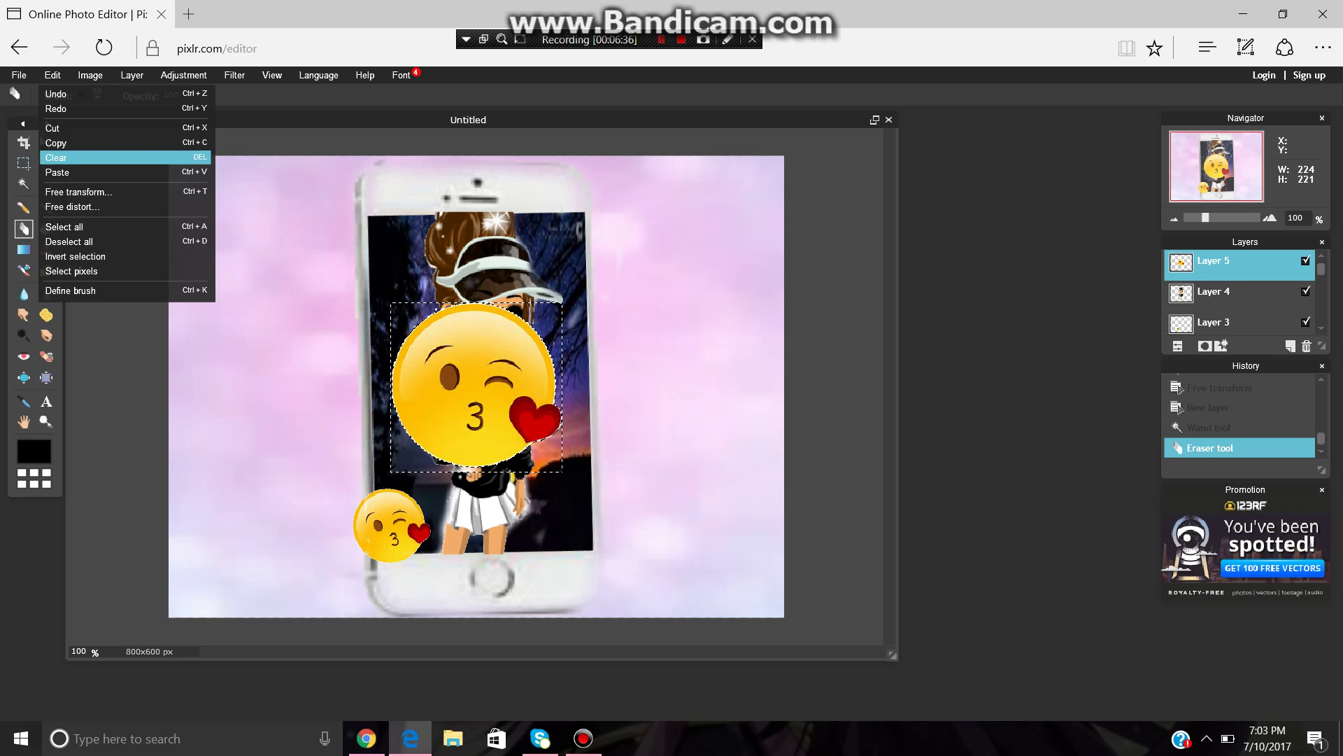
{"action": "left_click", "coordinate": [70, 192]}
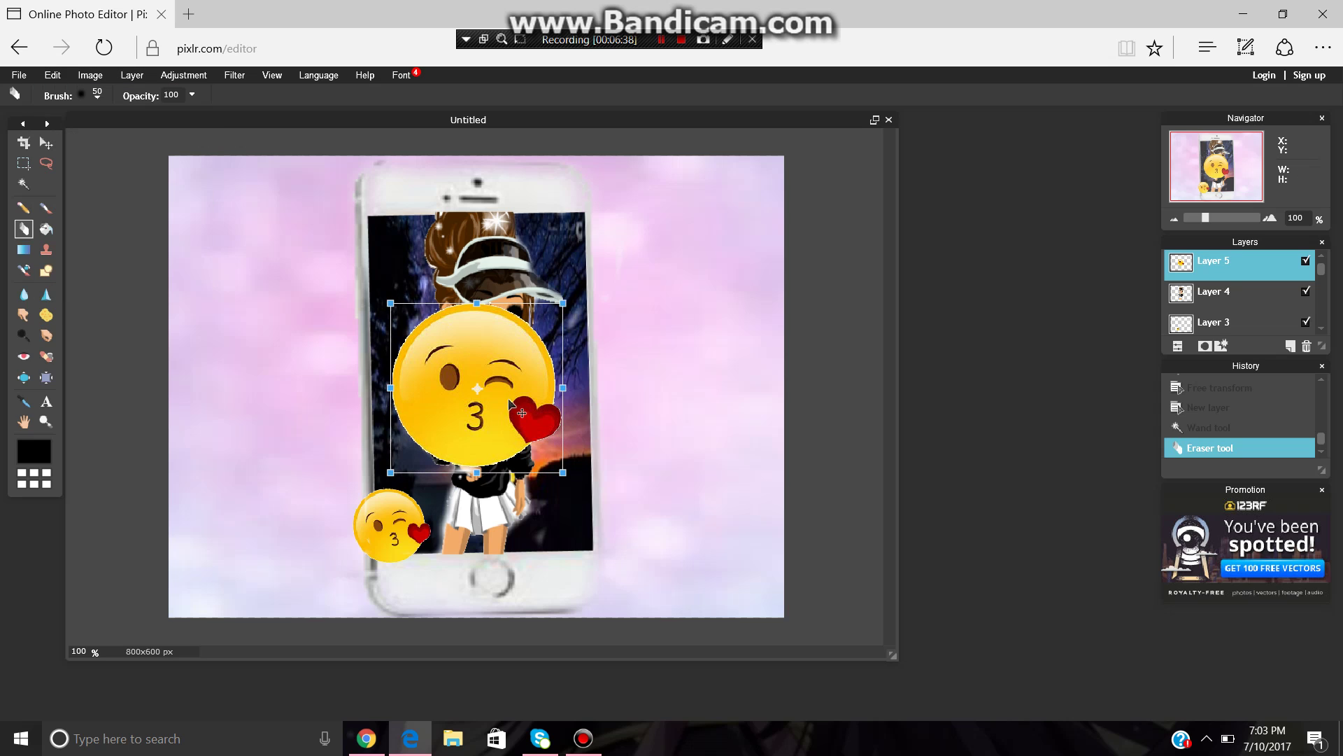
{"action": "left_click_drag", "start_coordinate": [522, 413], "coordinate": [554, 382]}
{"action": "left_click", "coordinate": [535, 528]}
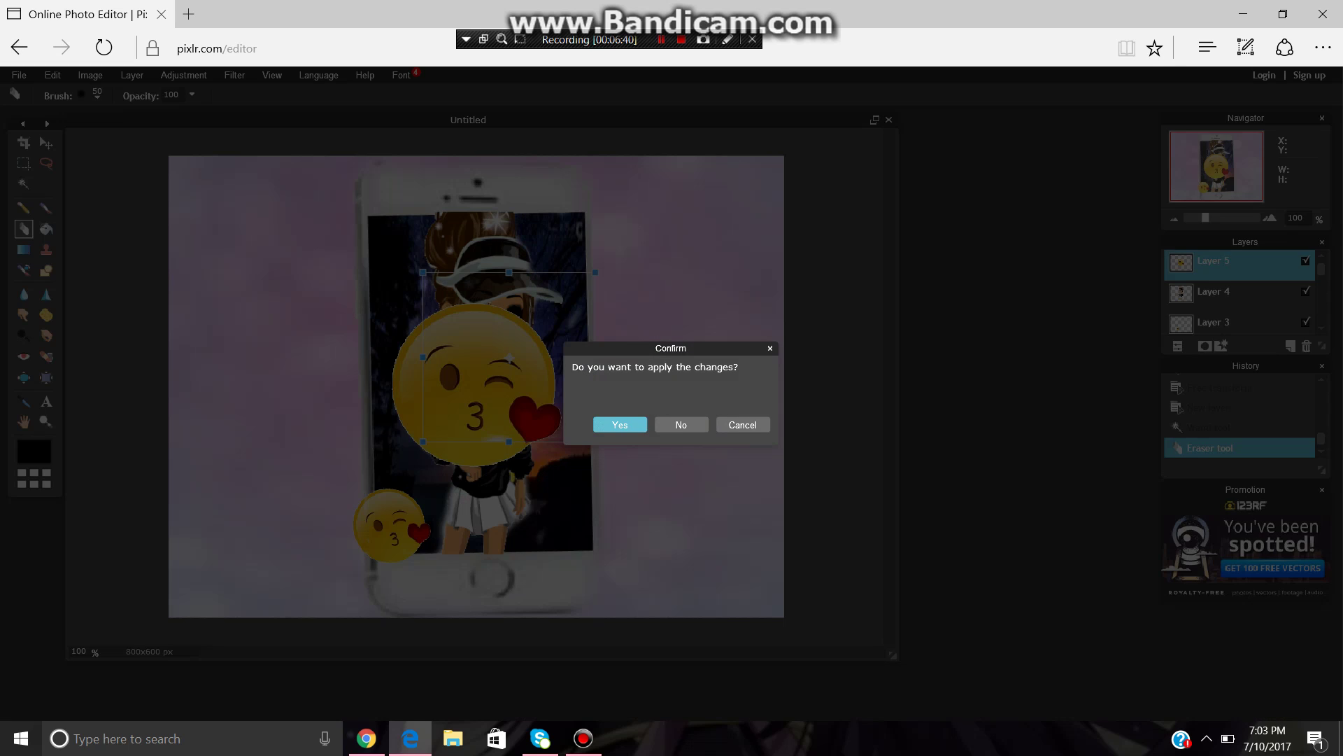
{"action": "left_click", "coordinate": [620, 425]}
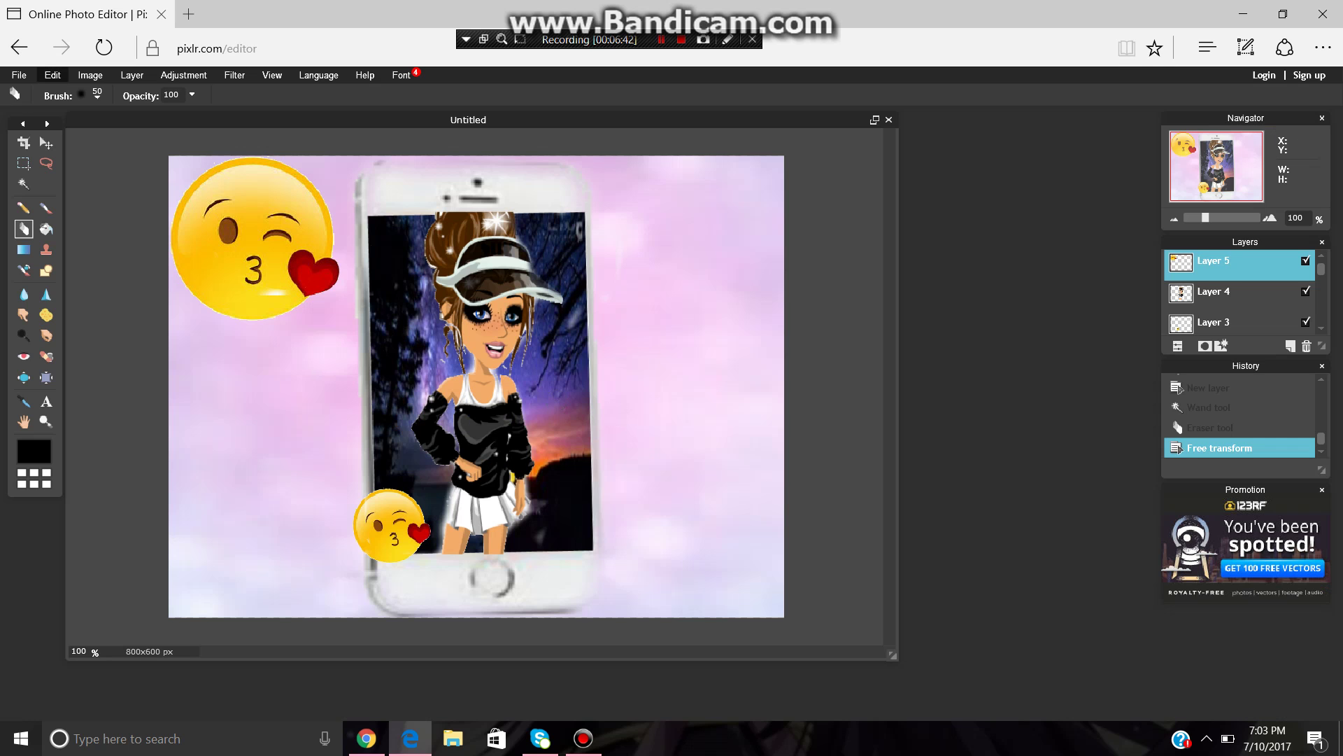
Step: Try to reposition the large kiss emoji with another Free transform, and undo the emoji's transform
{"action": "left_click", "coordinate": [53, 75]}
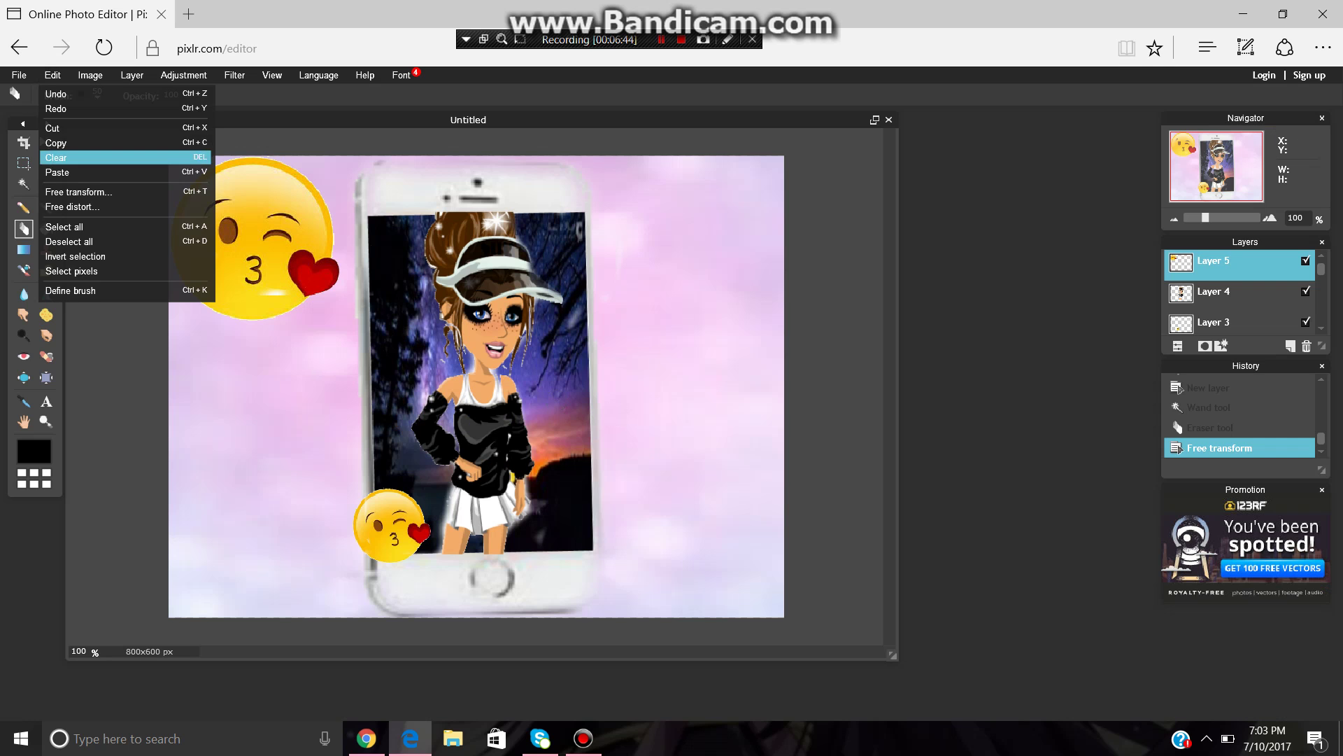
{"action": "left_click", "coordinate": [70, 192]}
{"action": "left_click_drag", "start_coordinate": [200, 243], "coordinate": [339, 243]}
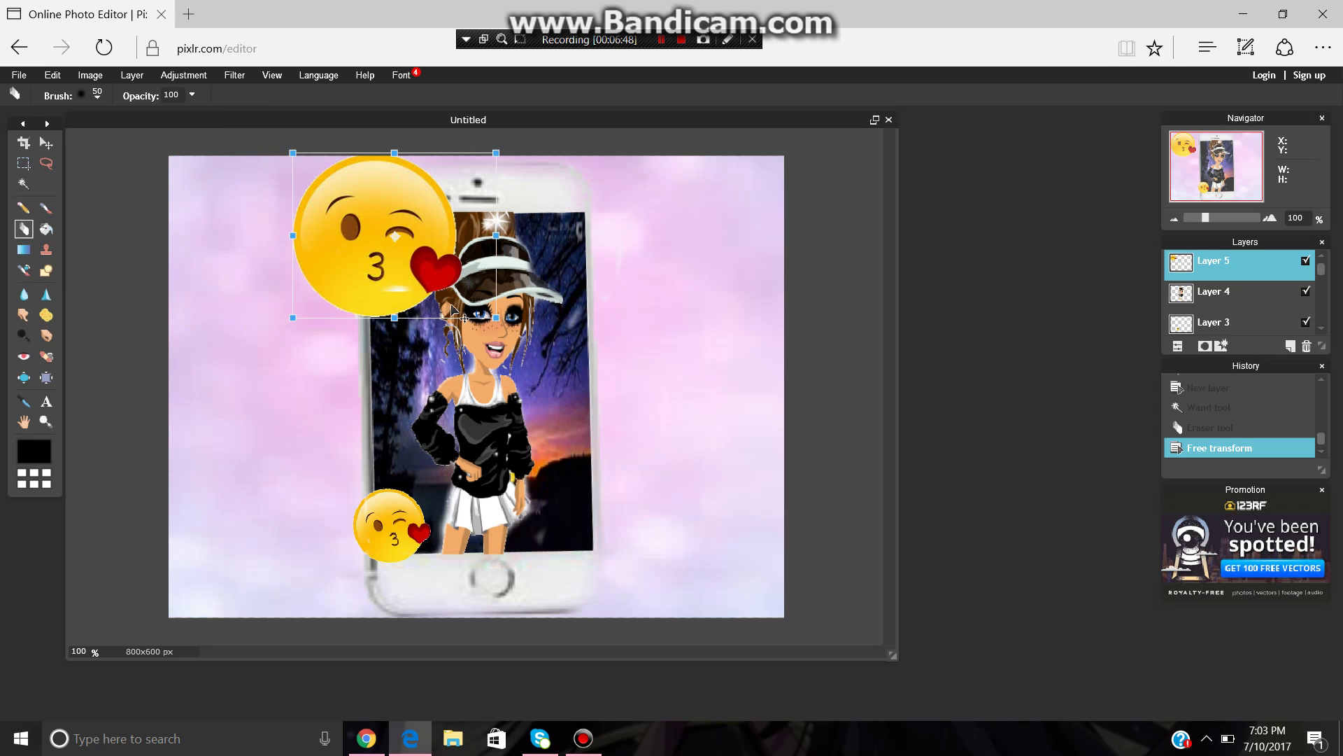
{"action": "left_click_drag", "start_coordinate": [450, 304], "coordinate": [280, 306]}
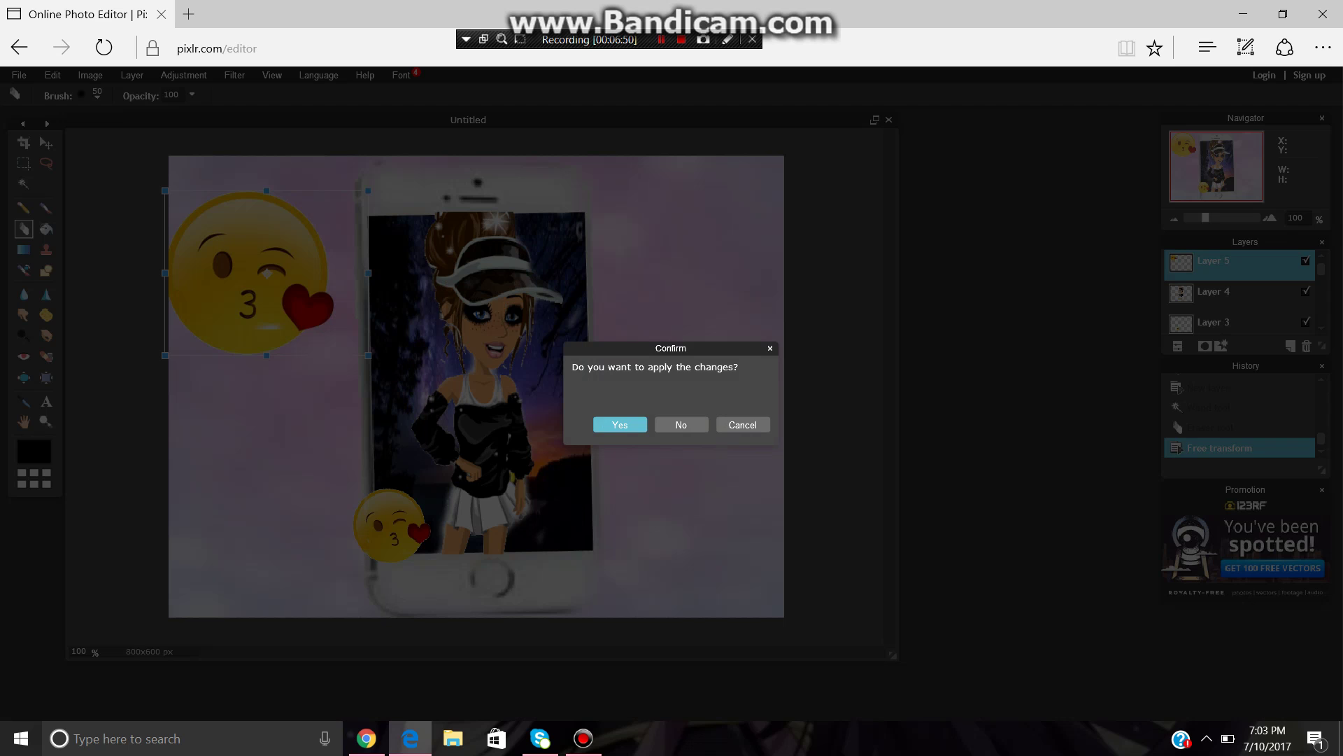
{"action": "left_click", "coordinate": [620, 424]}
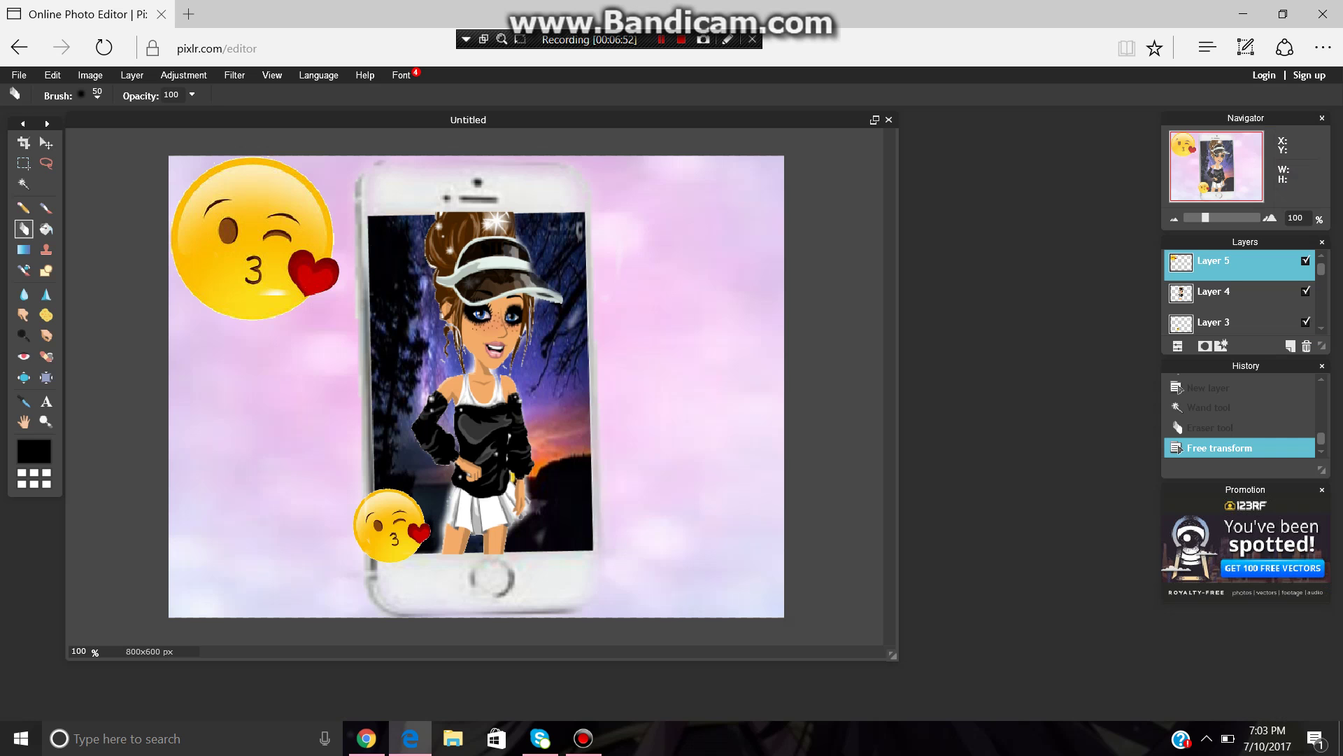
{"action": "left_click", "coordinate": [52, 75]}
{"action": "left_click", "coordinate": [56, 93]}
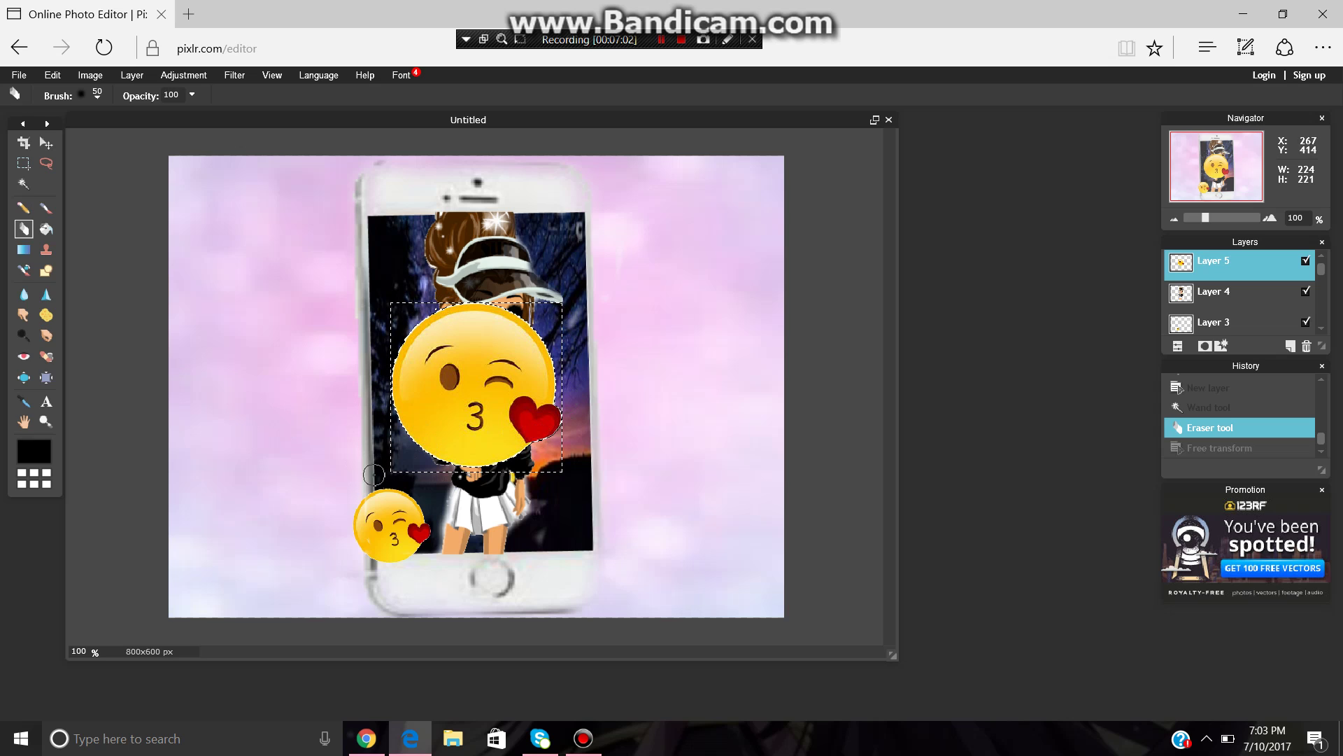
Step: Erase the remaining white remnant around the large kiss emoji and apply a Free transform to the emoji
{"action": "left_click", "coordinate": [390, 412]}
{"action": "left_click", "coordinate": [52, 75]}
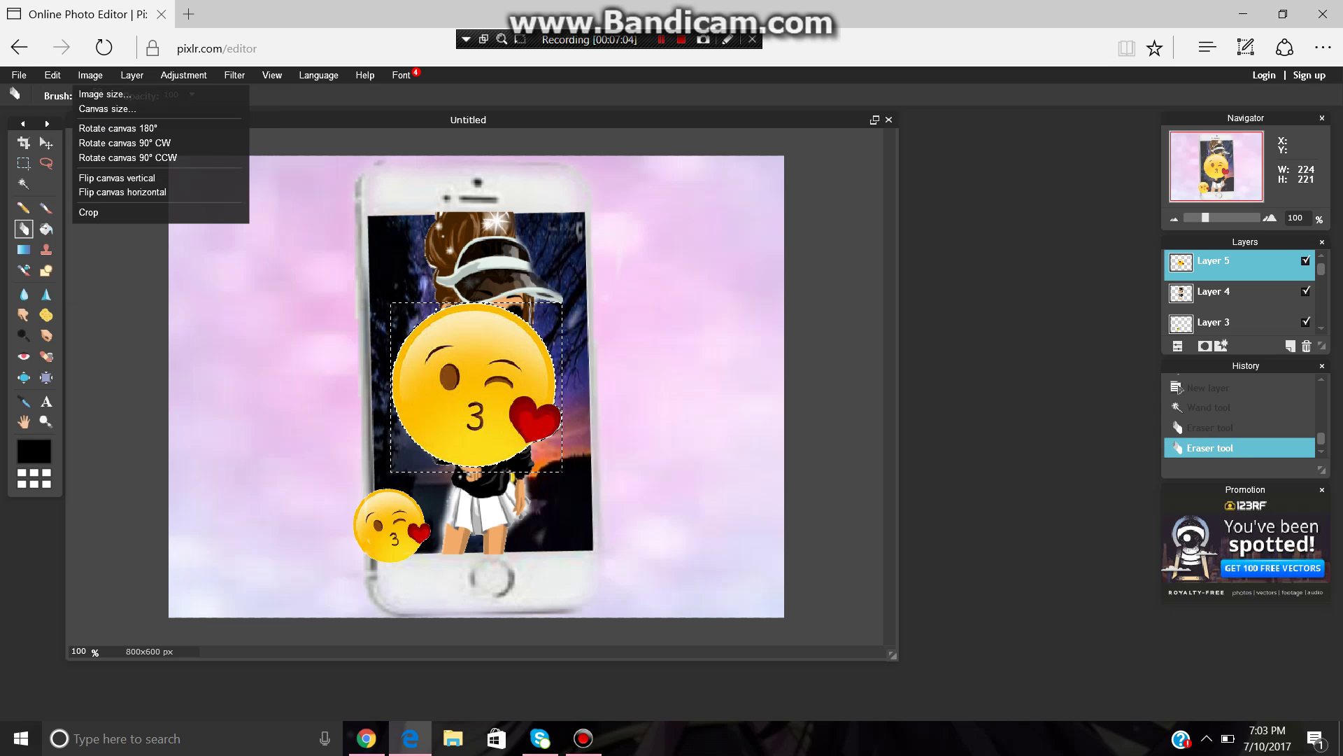
{"action": "left_click", "coordinate": [77, 191]}
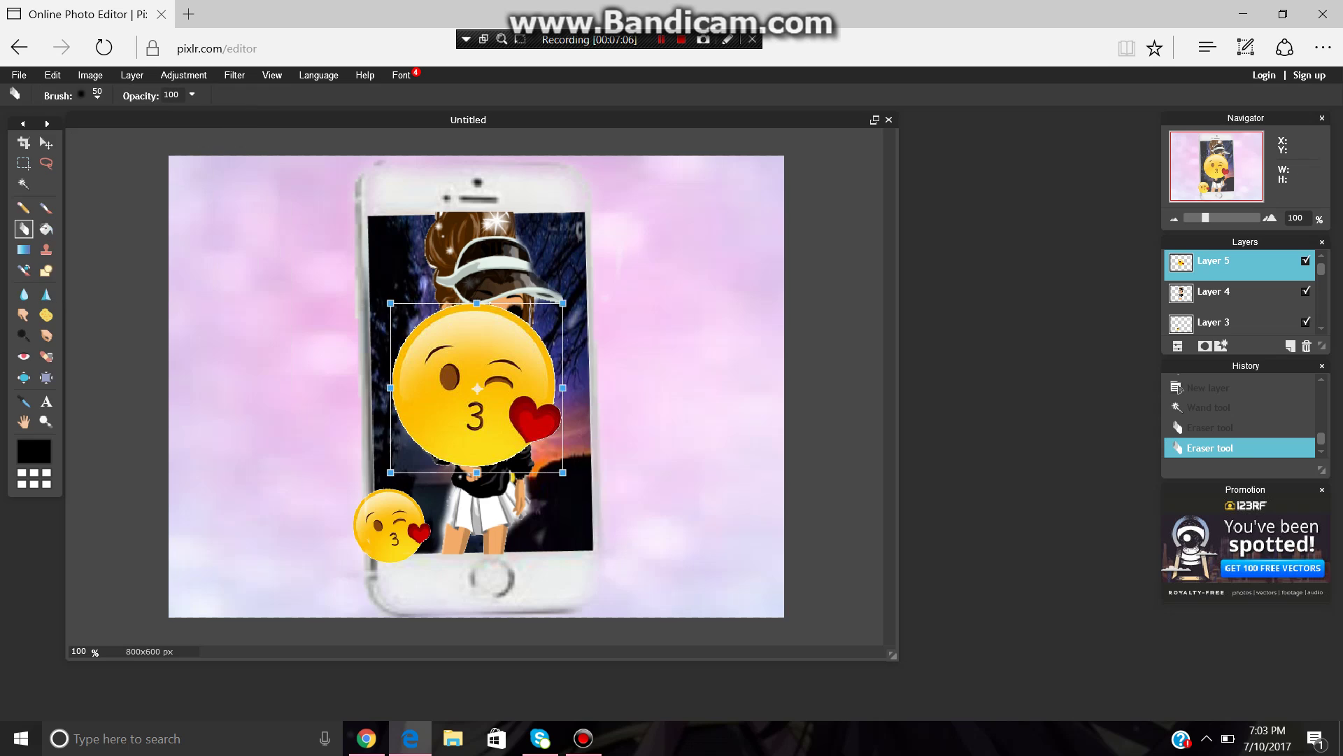
{"action": "left_click", "coordinate": [620, 423]}
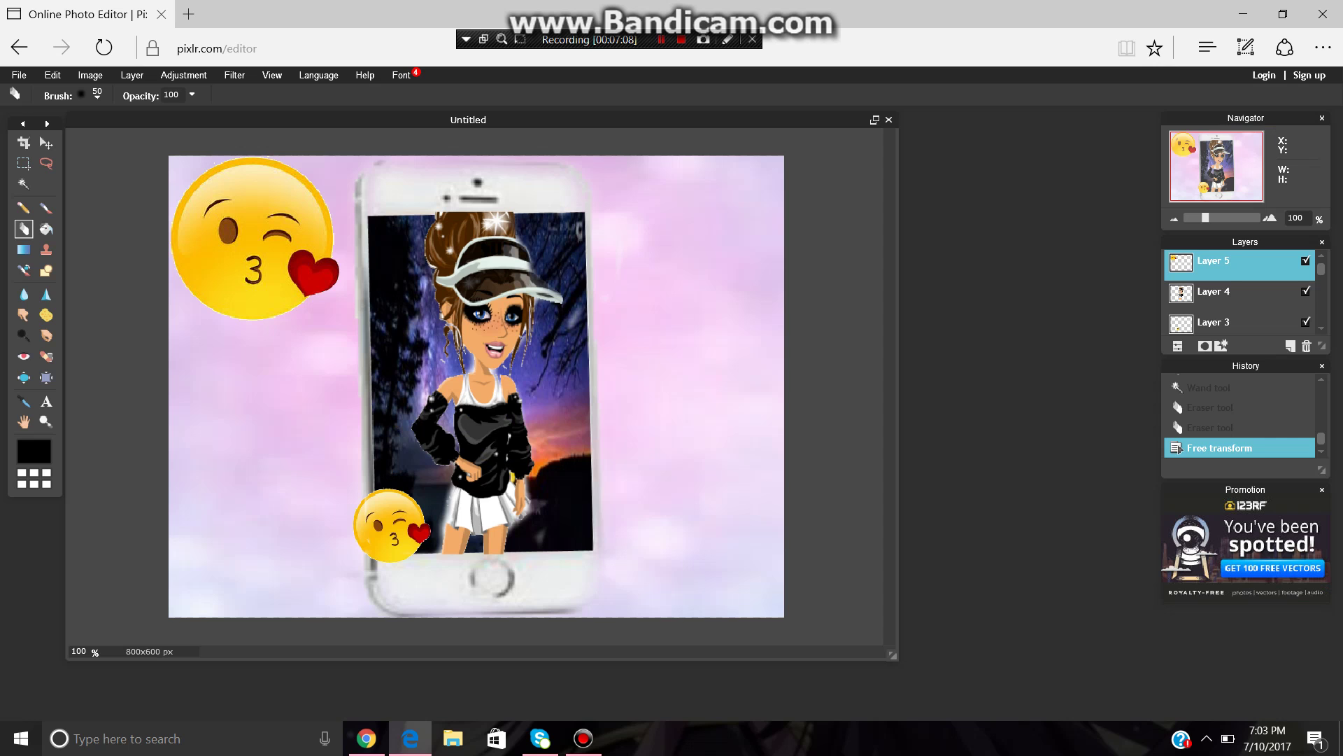
Step: Free-transform the large kiss emoji, shrinking, mirroring and slightly tilting it, and place it over the phone's upper-right corner
{"action": "left_click", "coordinate": [52, 75]}
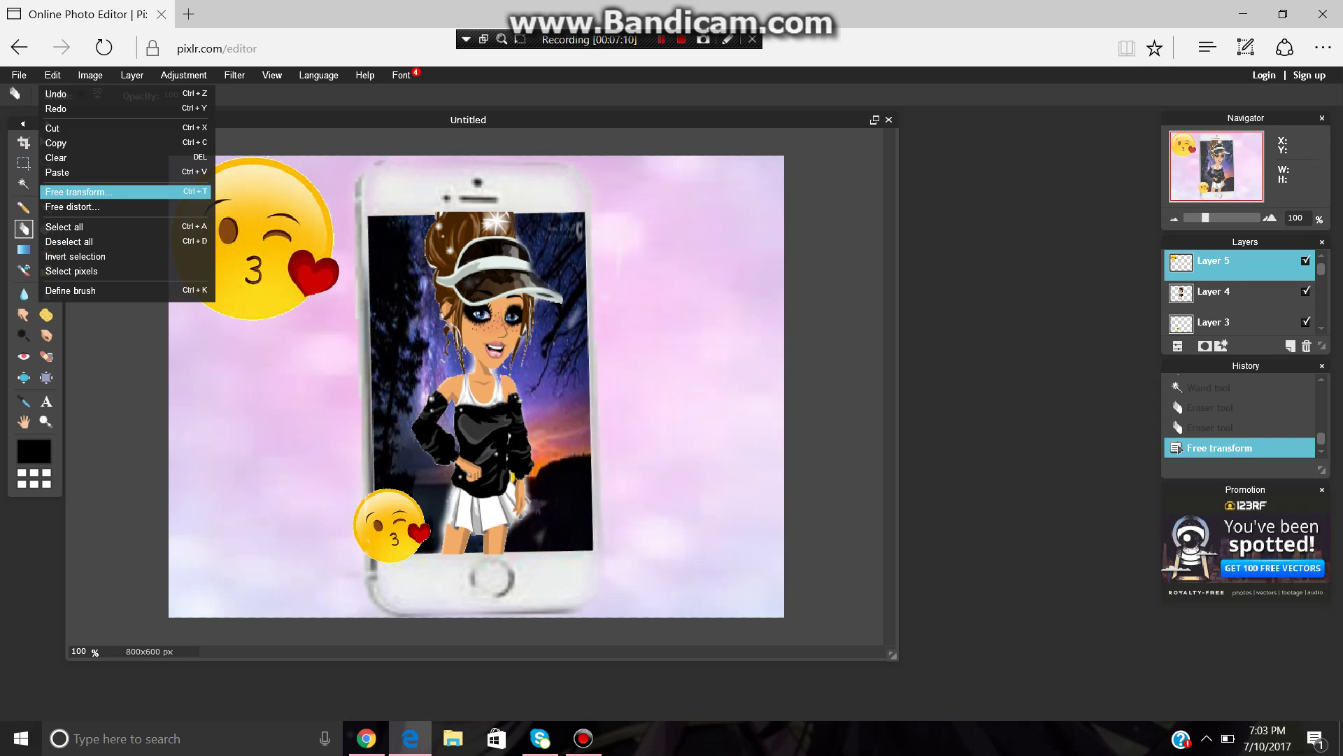
{"action": "left_click", "coordinate": [77, 192]}
{"action": "left_click_drag", "start_coordinate": [210, 271], "coordinate": [509, 270]}
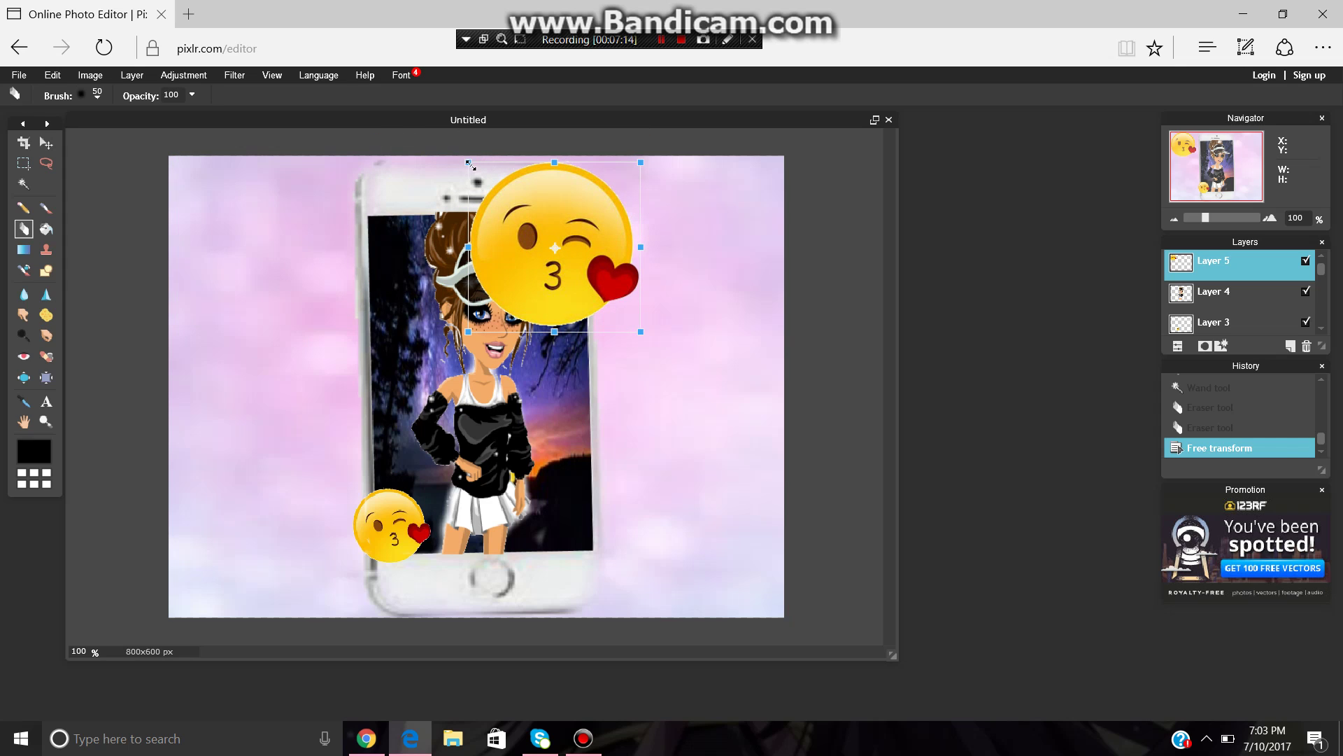
{"action": "mouse_move", "coordinate": [478, 158]}
{"action": "left_mouse_down"}
{"action": "mouse_move", "coordinate": [522, 132]}
{"action": "mouse_move", "coordinate": [474, 155]}
{"action": "mouse_move", "coordinate": [481, 172]}
{"action": "left_mouse_up"}
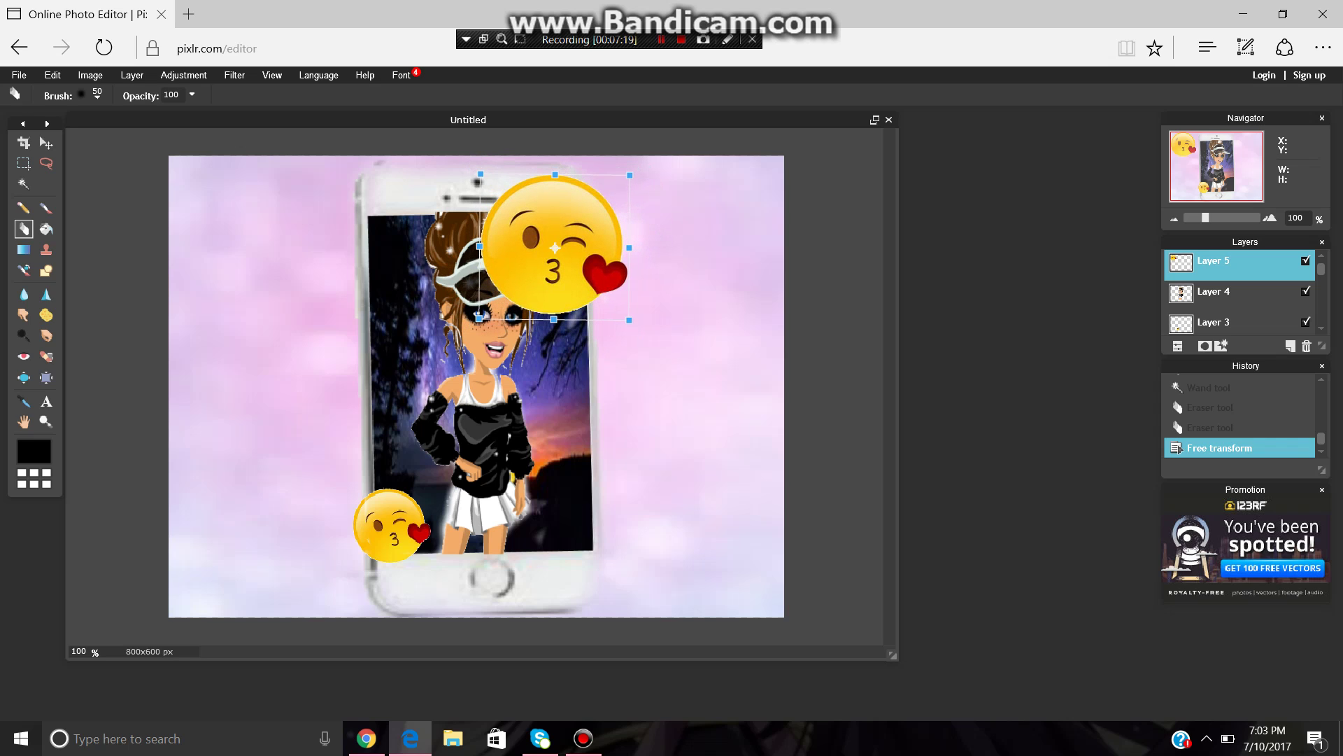
{"action": "left_click_drag", "start_coordinate": [505, 221], "coordinate": [572, 213]}
{"action": "left_click_drag", "start_coordinate": [529, 164], "coordinate": [553, 199]}
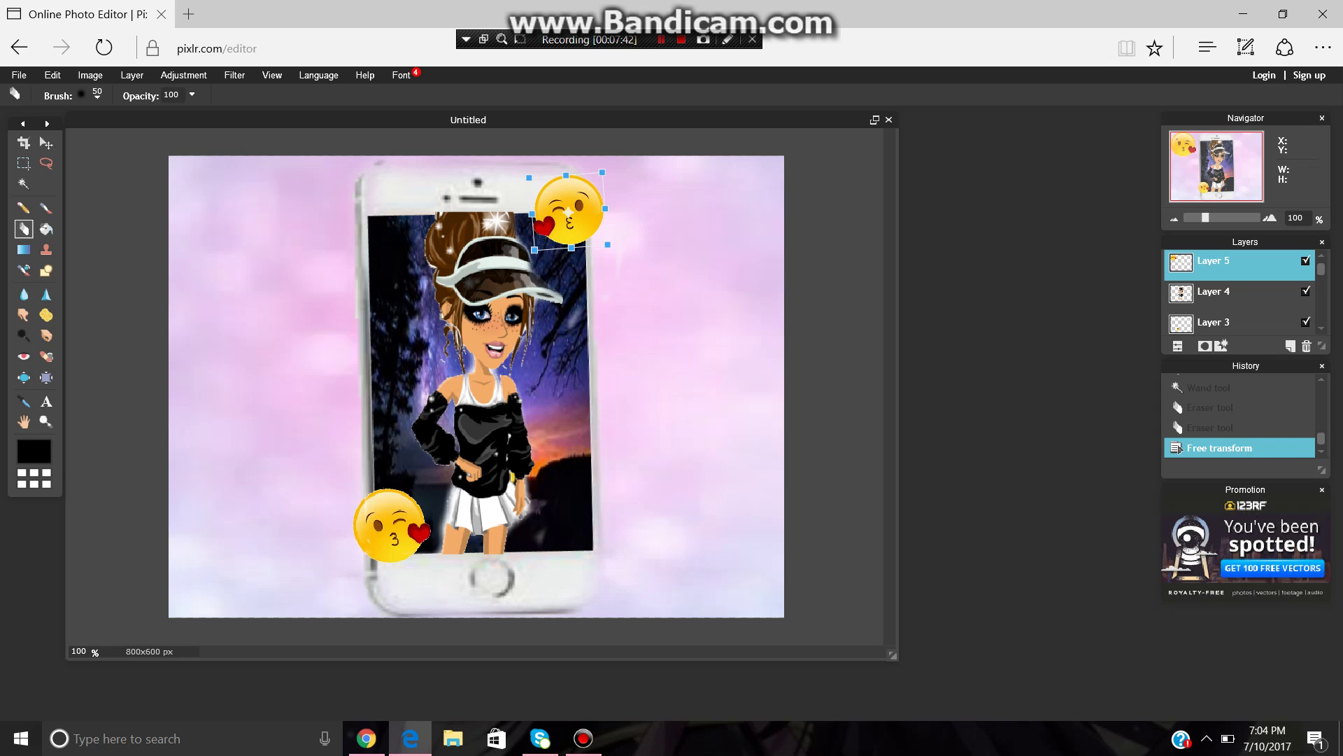
{"action": "key", "text": "Return"}
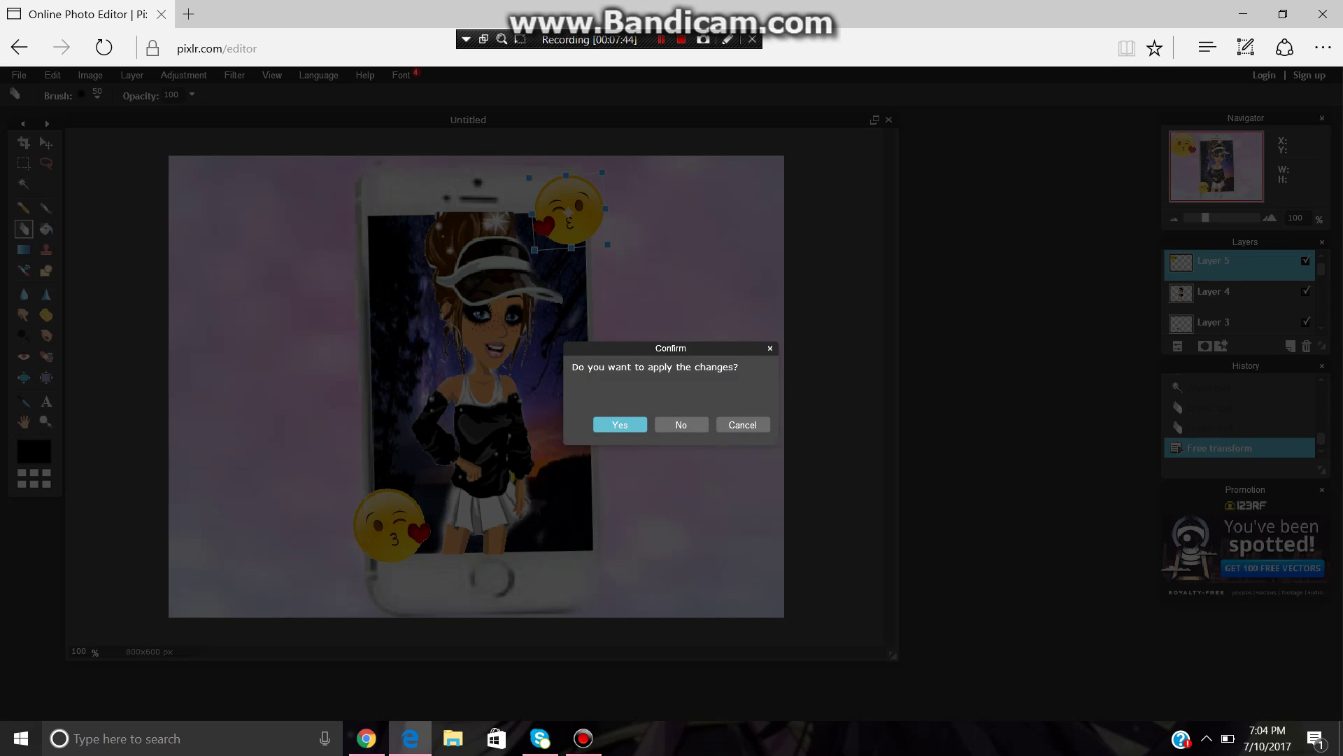
{"action": "left_click", "coordinate": [620, 424]}
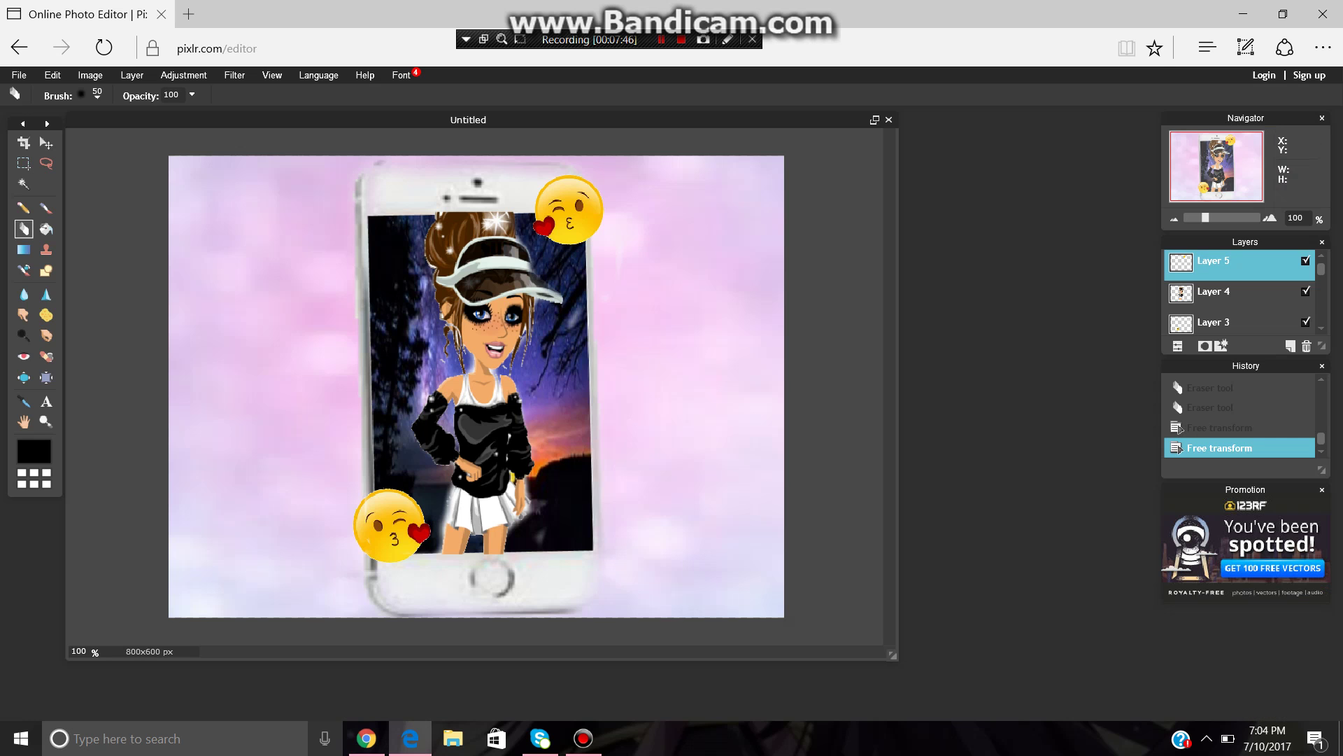
Step: Switch to Snipping Tool and capture the phone graphic with the pink background around it as a new snip
{"action": "key", "text": "super"}
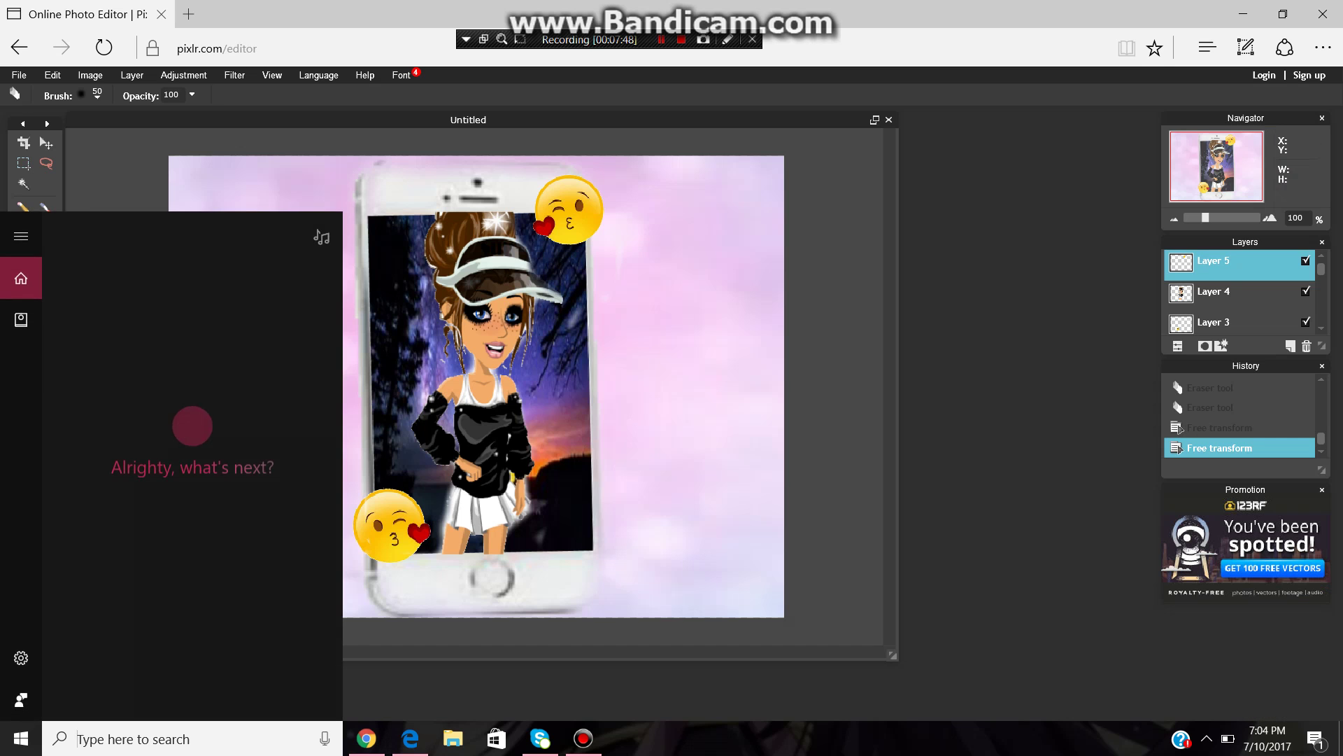
{"action": "type", "text": "s"}
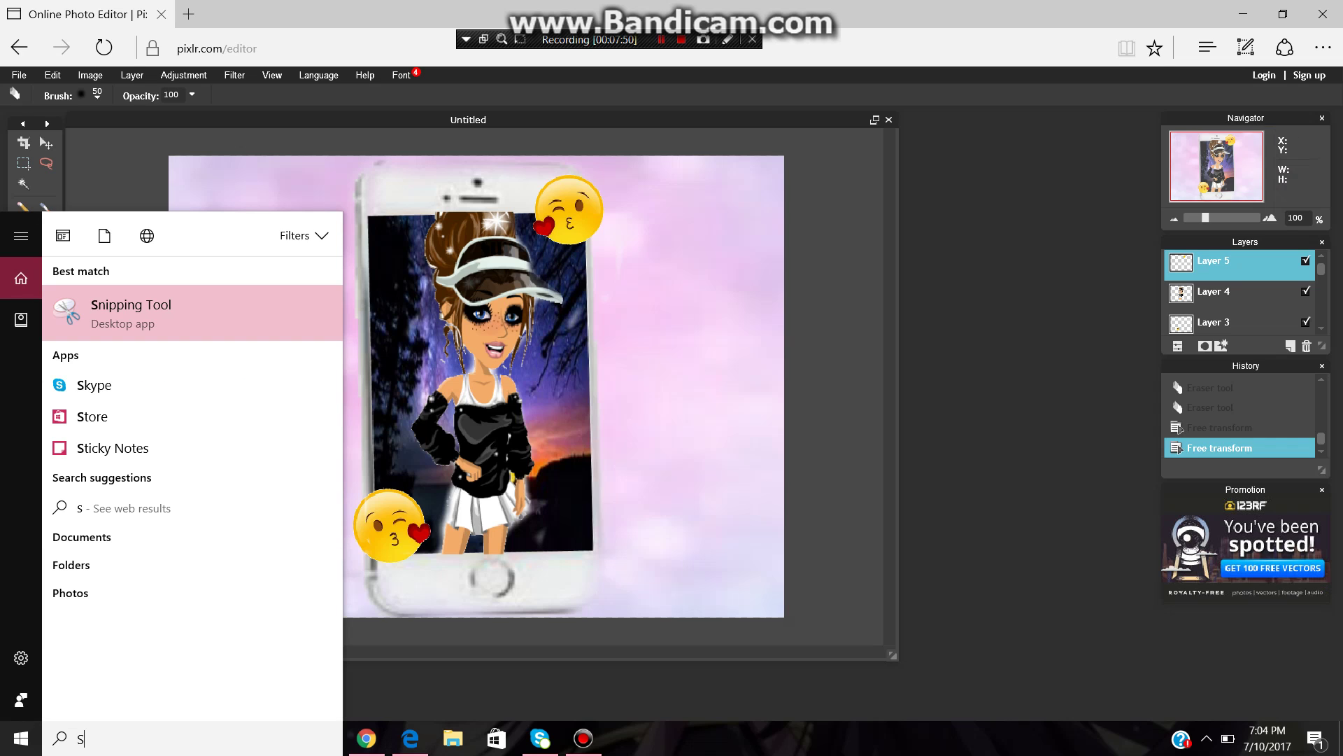
{"action": "key", "text": "Return"}
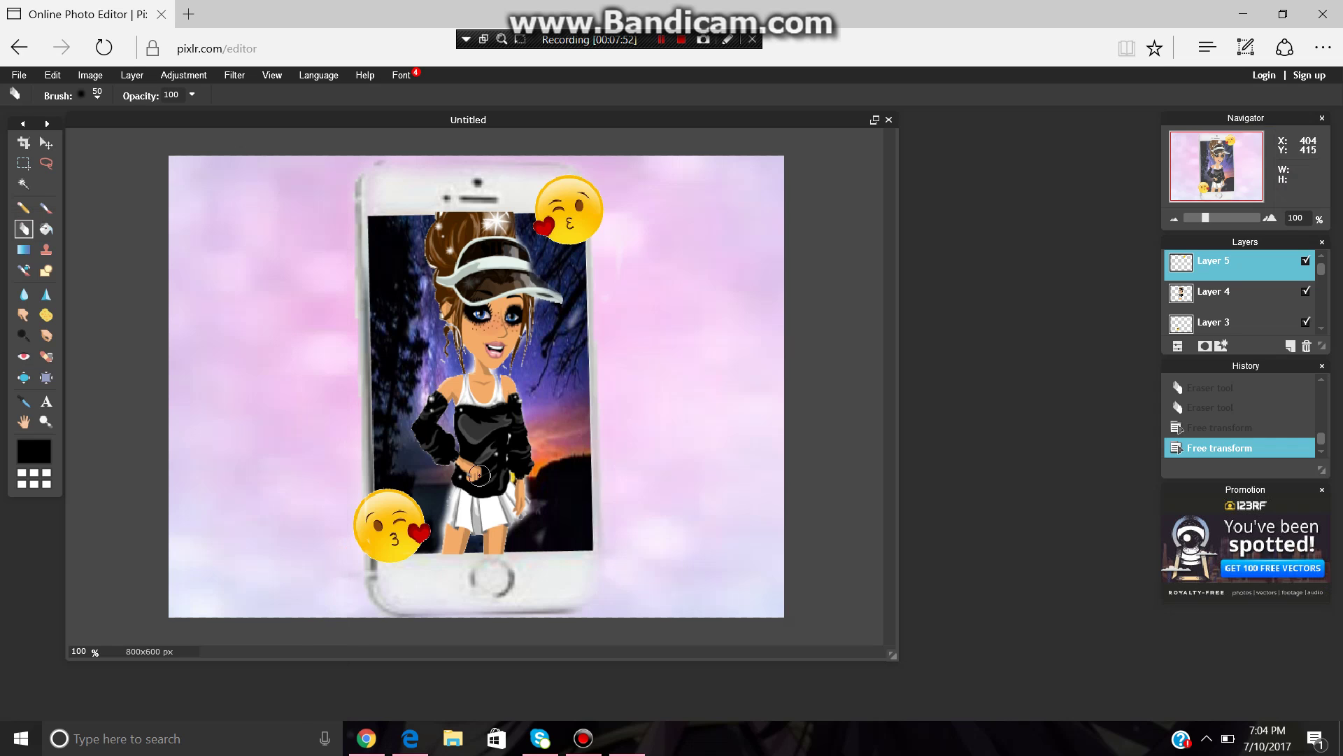
{"action": "left_click", "coordinate": [51, 658]}
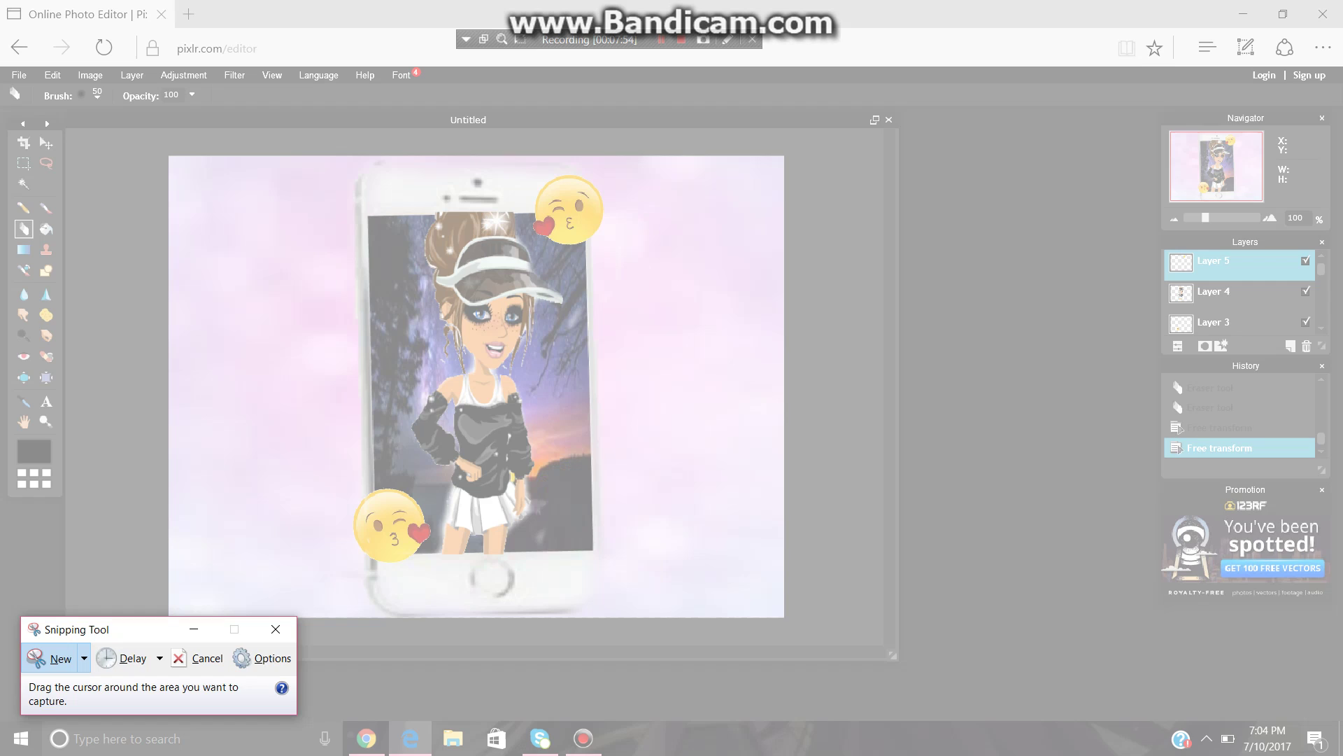
{"action": "left_click_drag", "start_coordinate": [194, 175], "coordinate": [762, 615]}
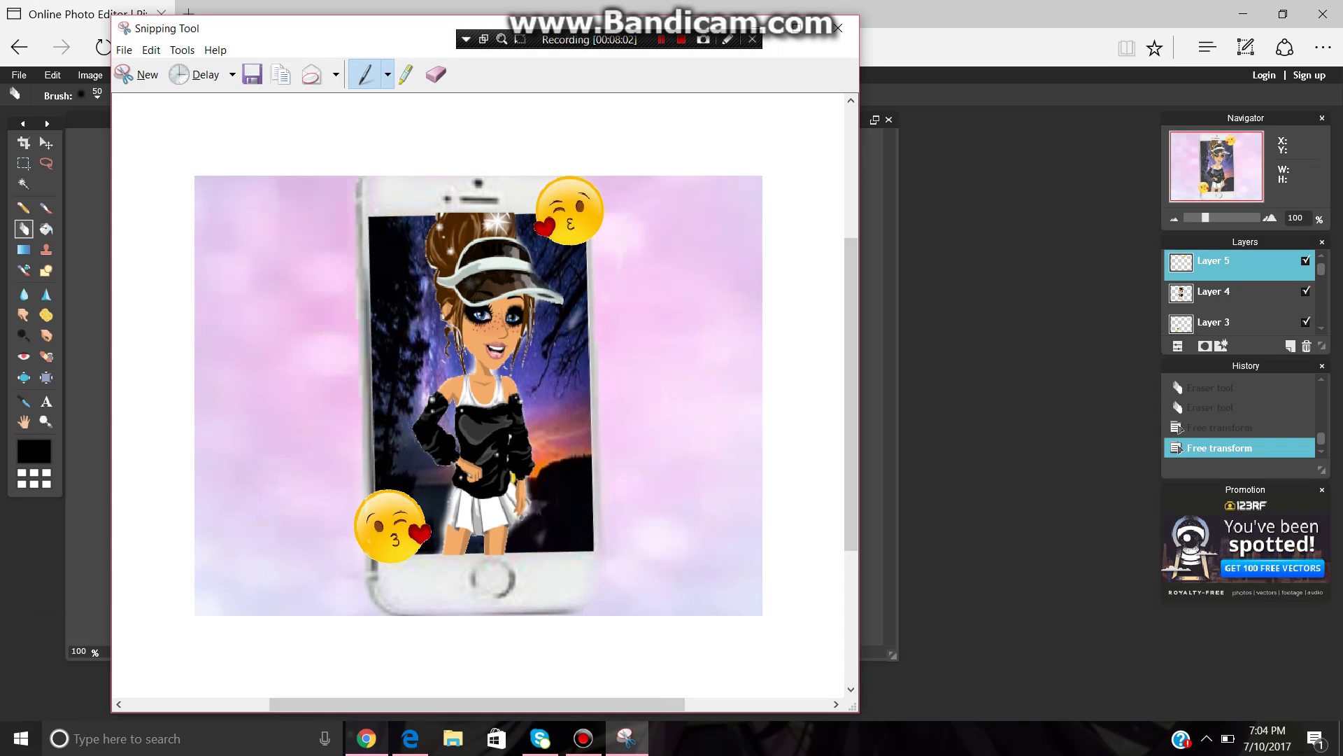
Step: Switch to Notepad and write the closing message "thanks for watching ^^ bai"
{"action": "left_click", "coordinate": [189, 738]}
{"action": "type", "text": "N"}
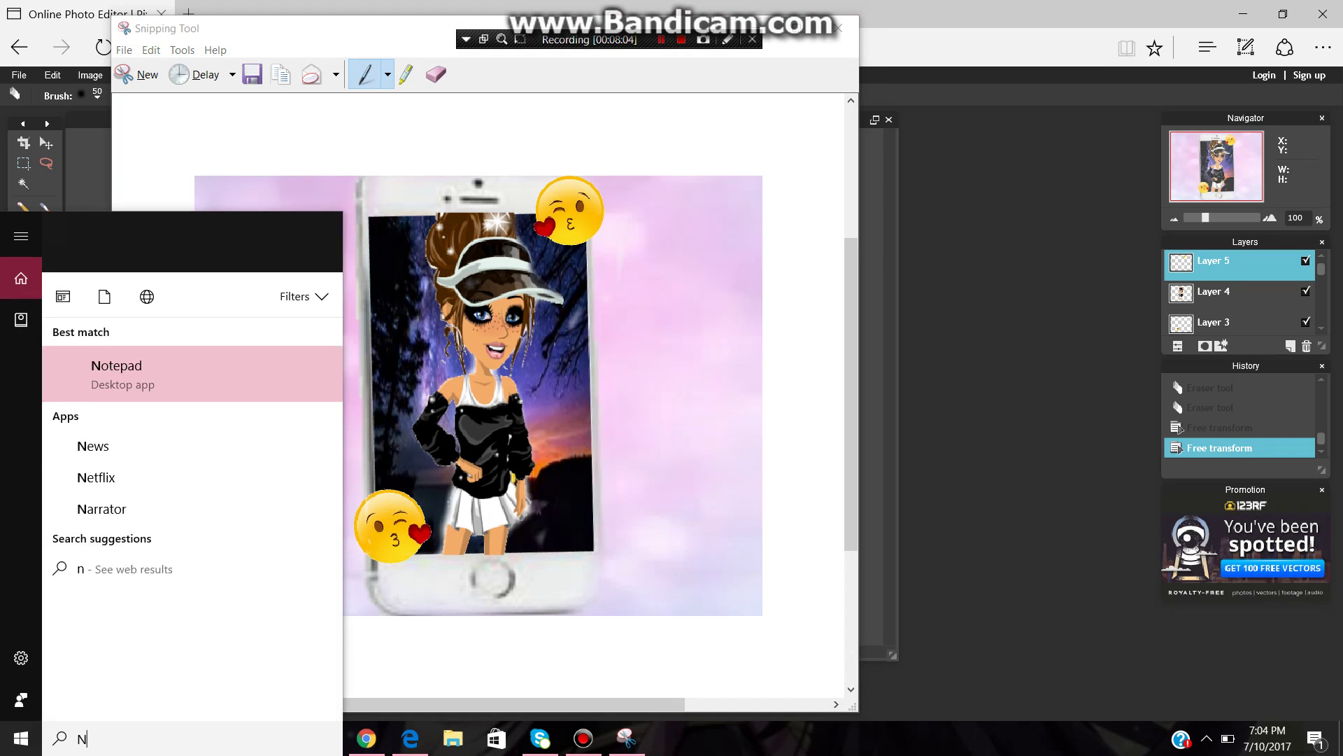
{"action": "key", "text": "Return"}
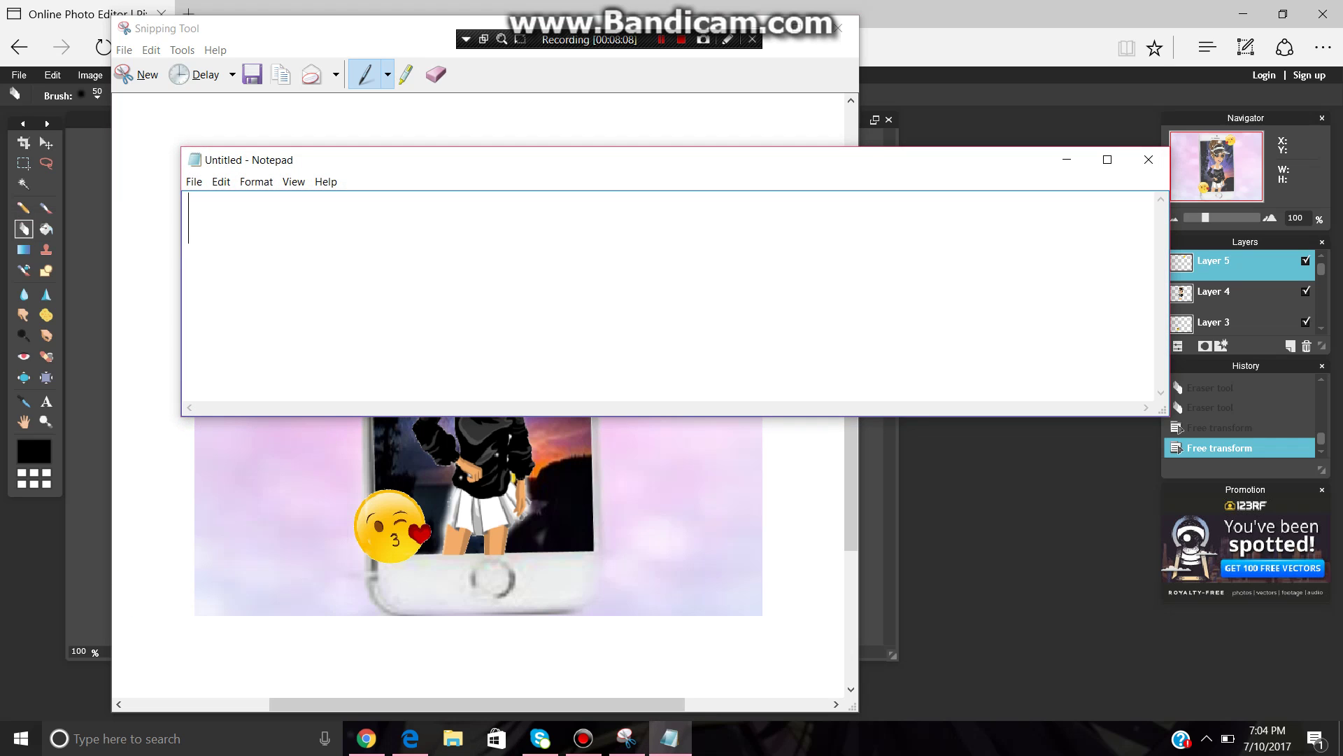
{"action": "type", "text": "thank"}
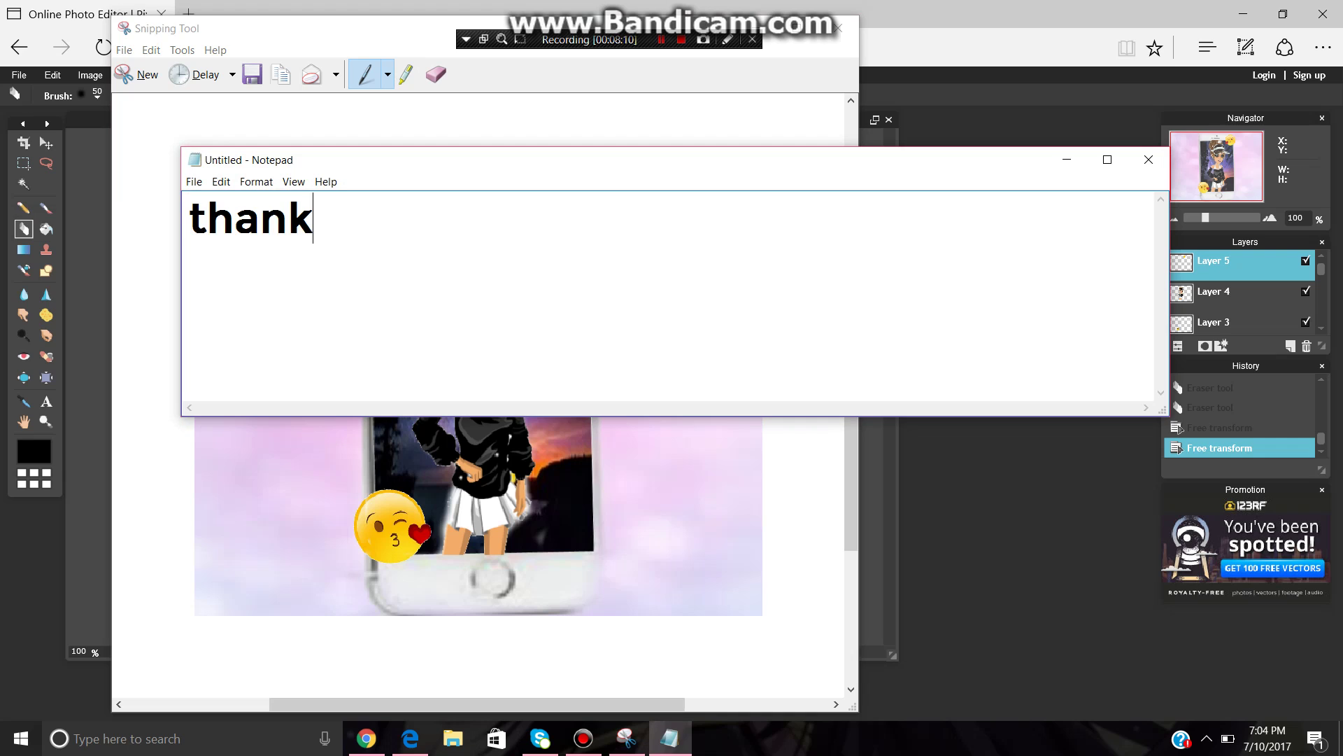
{"action": "type", "text": "s for"}
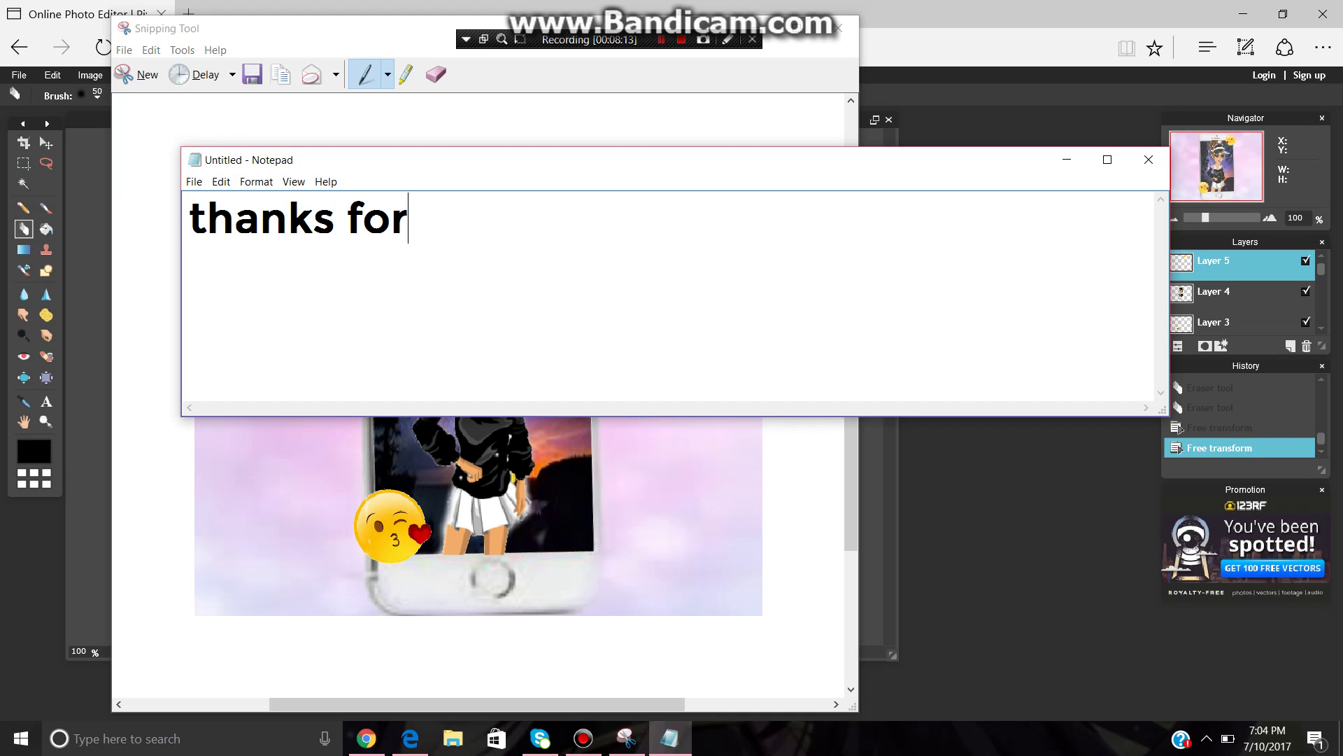
{"action": "type", "text": " watv"}
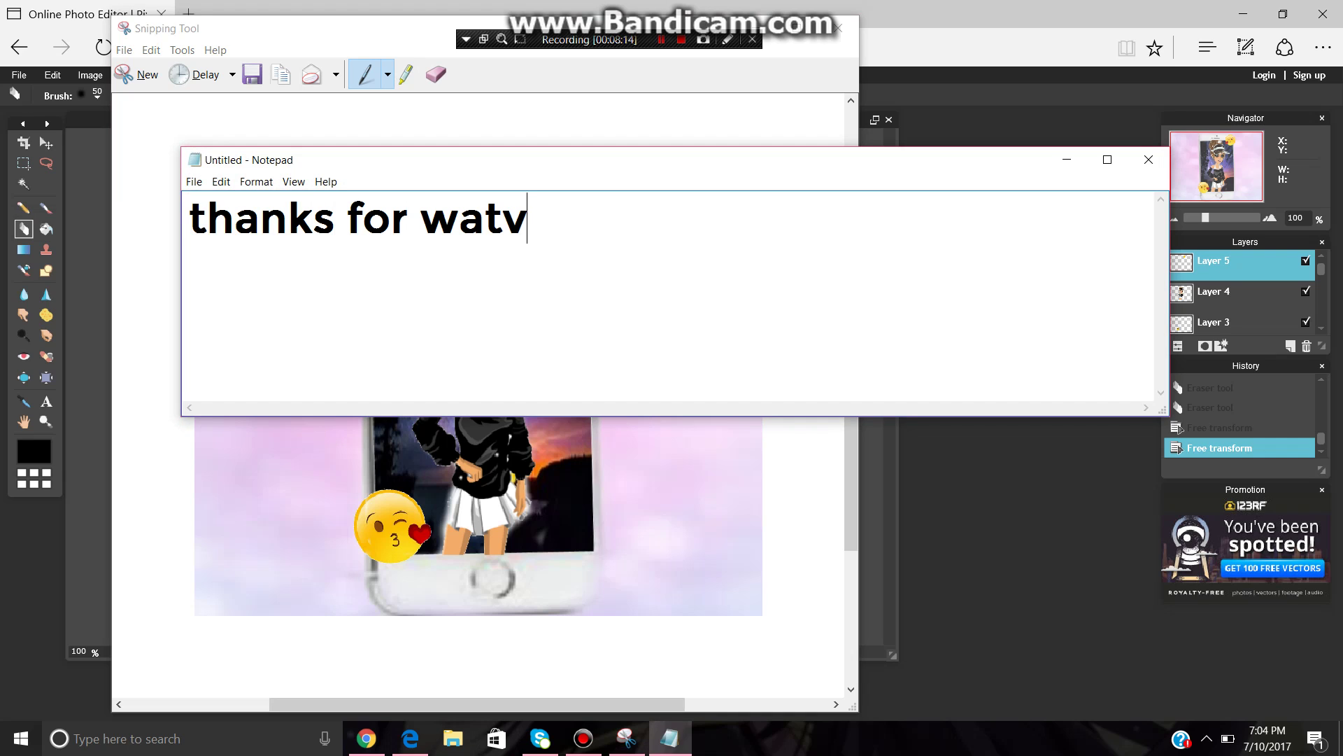
{"action": "key", "text": "BackSpace"}
{"action": "type", "text": "ch"}
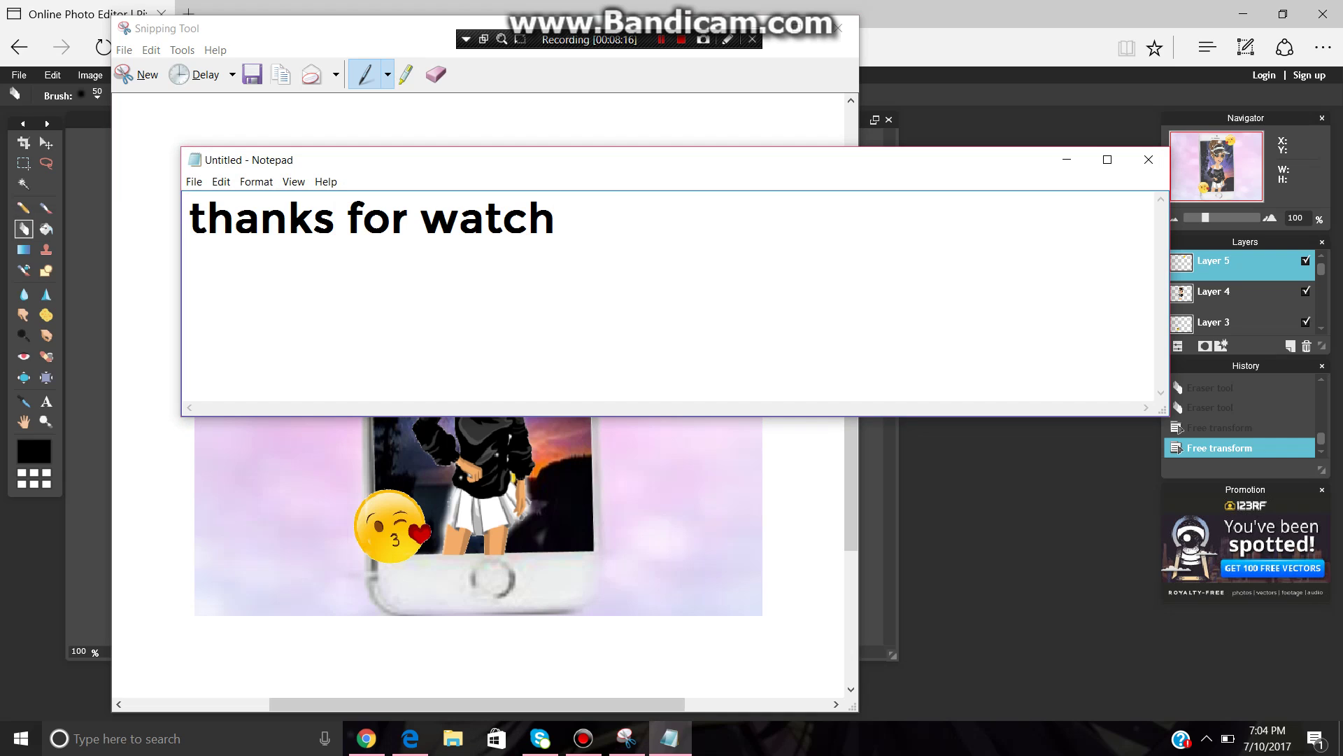
{"action": "type", "text": "ing"}
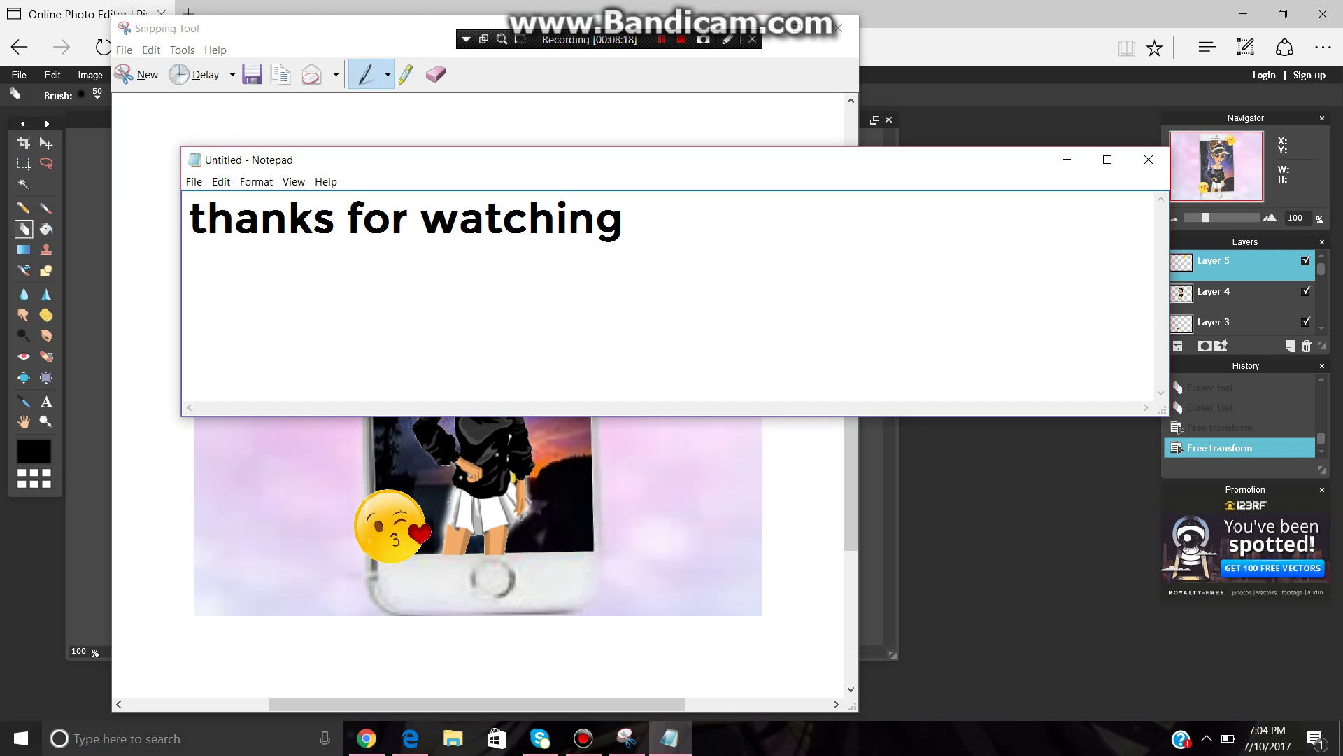
{"action": "type", "text": " ^^ bai"}
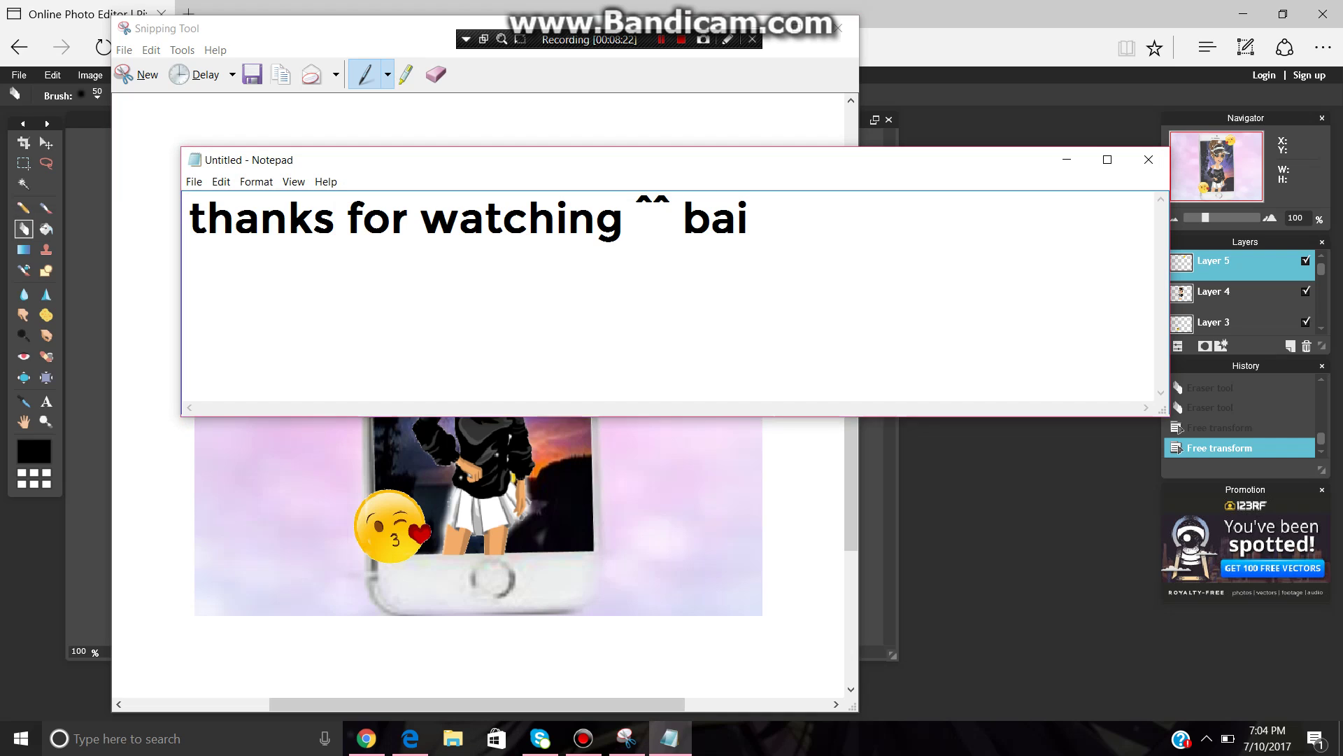